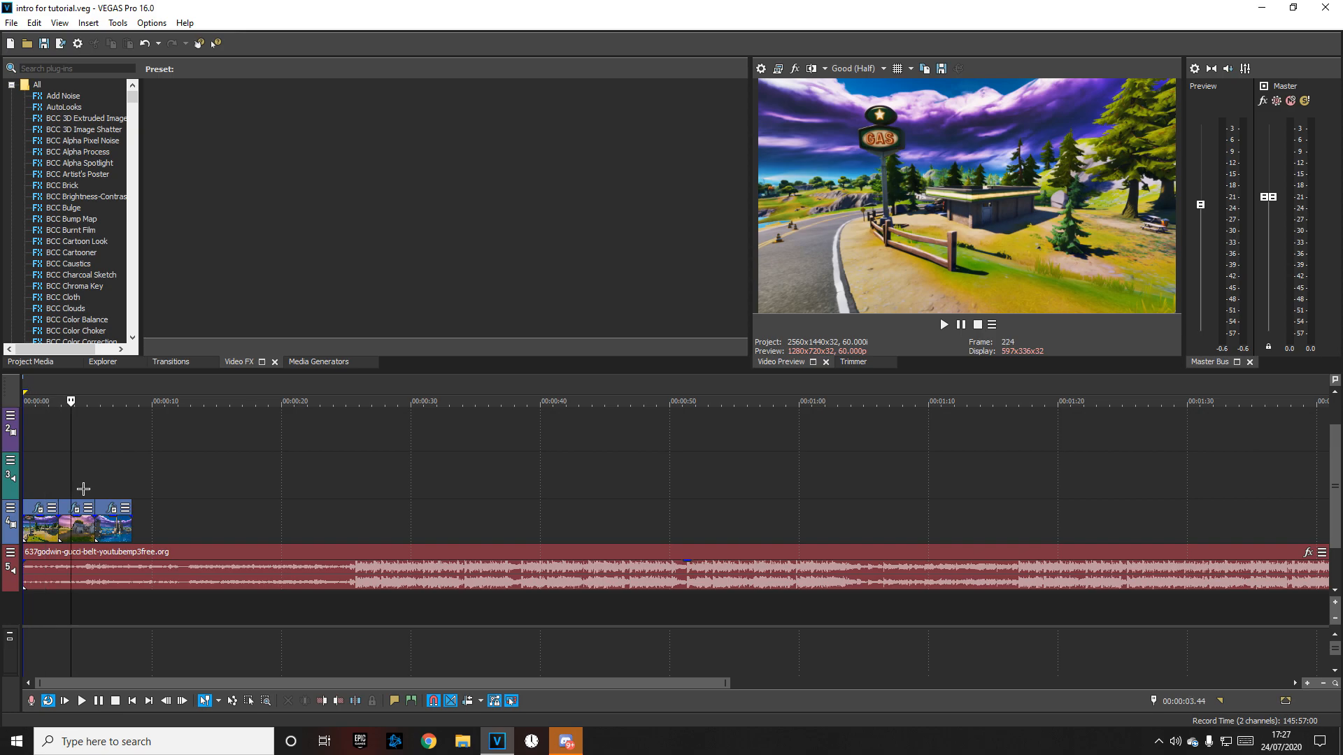
Step: Look through the three Fortnite clips by moving the playhead across them at different points of the timeline
click(123, 490)
click(130, 492)
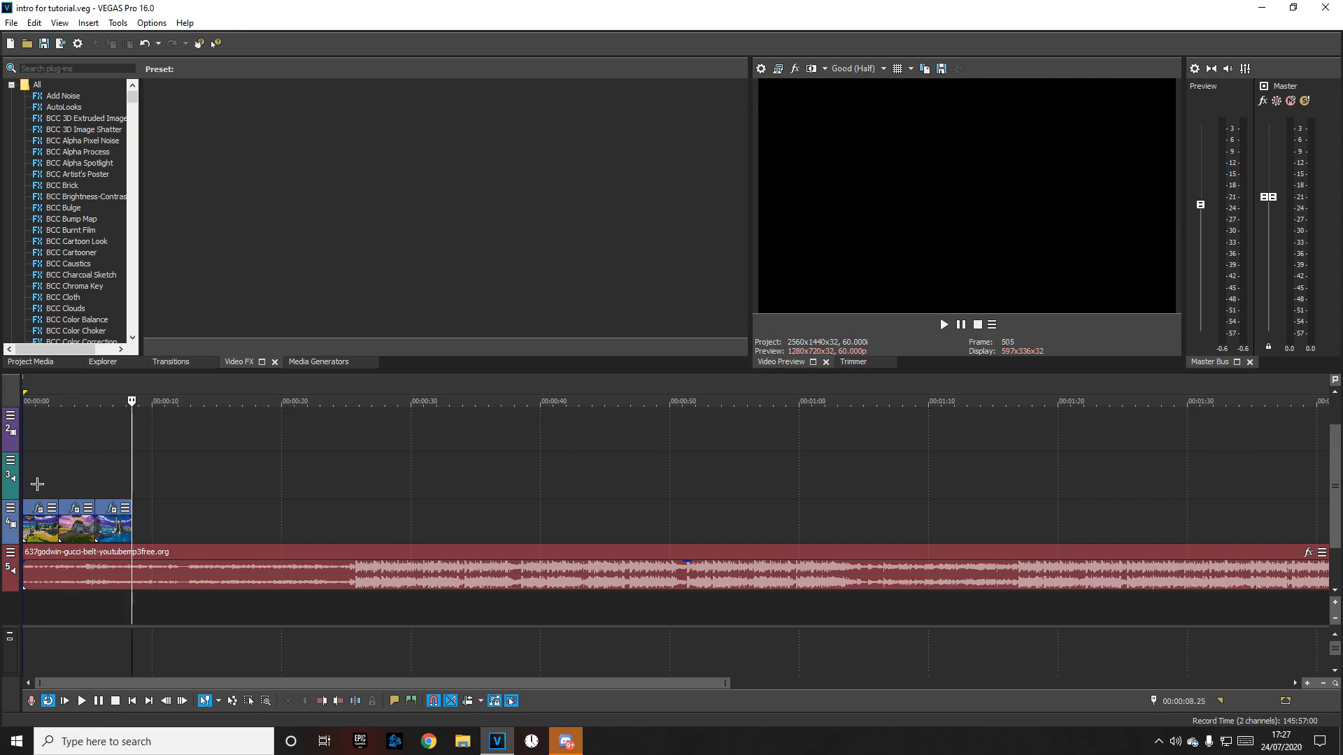
click(25, 488)
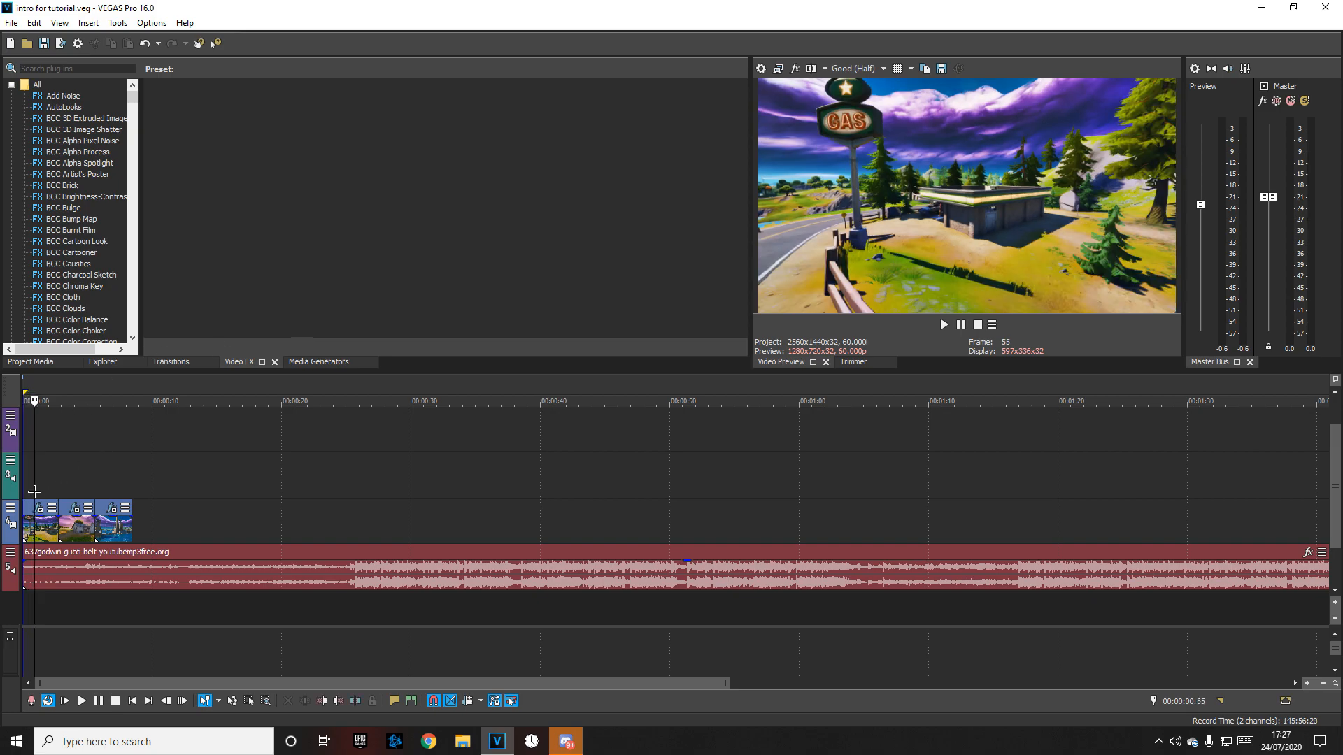
click(58, 490)
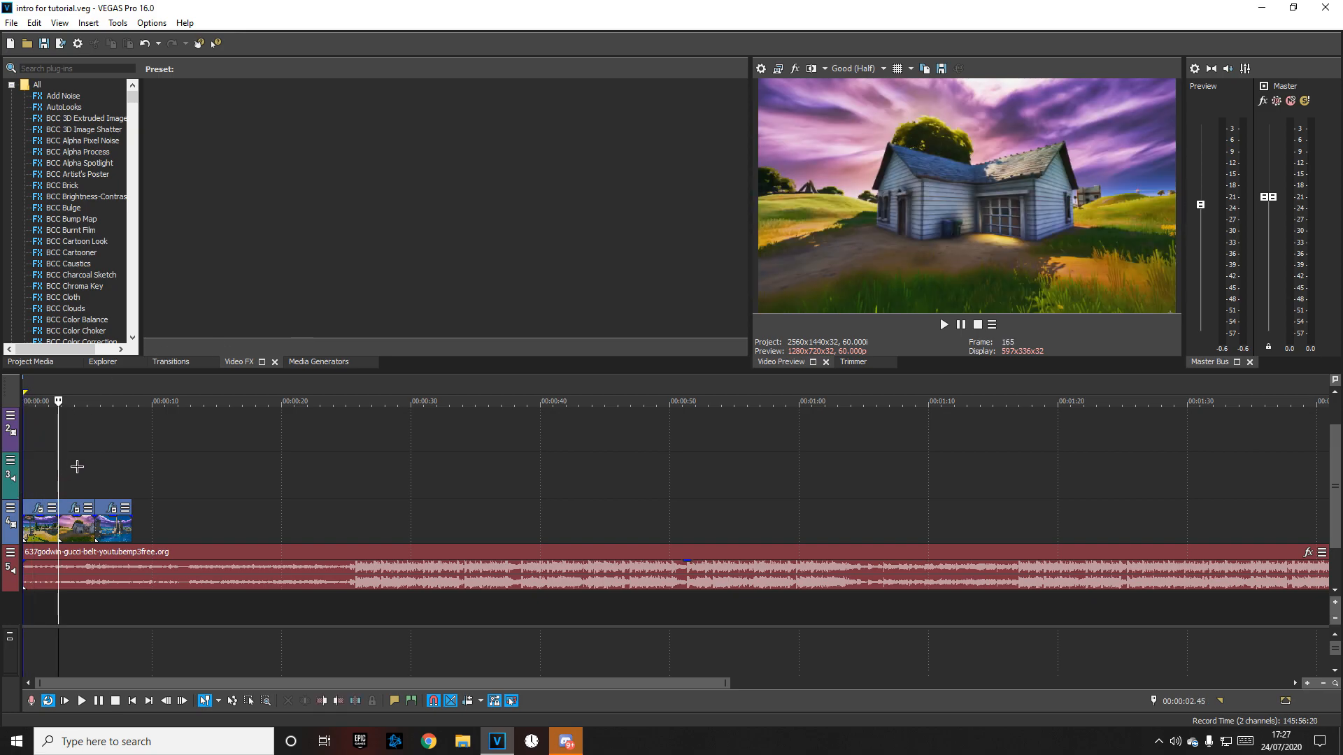
key(Home)
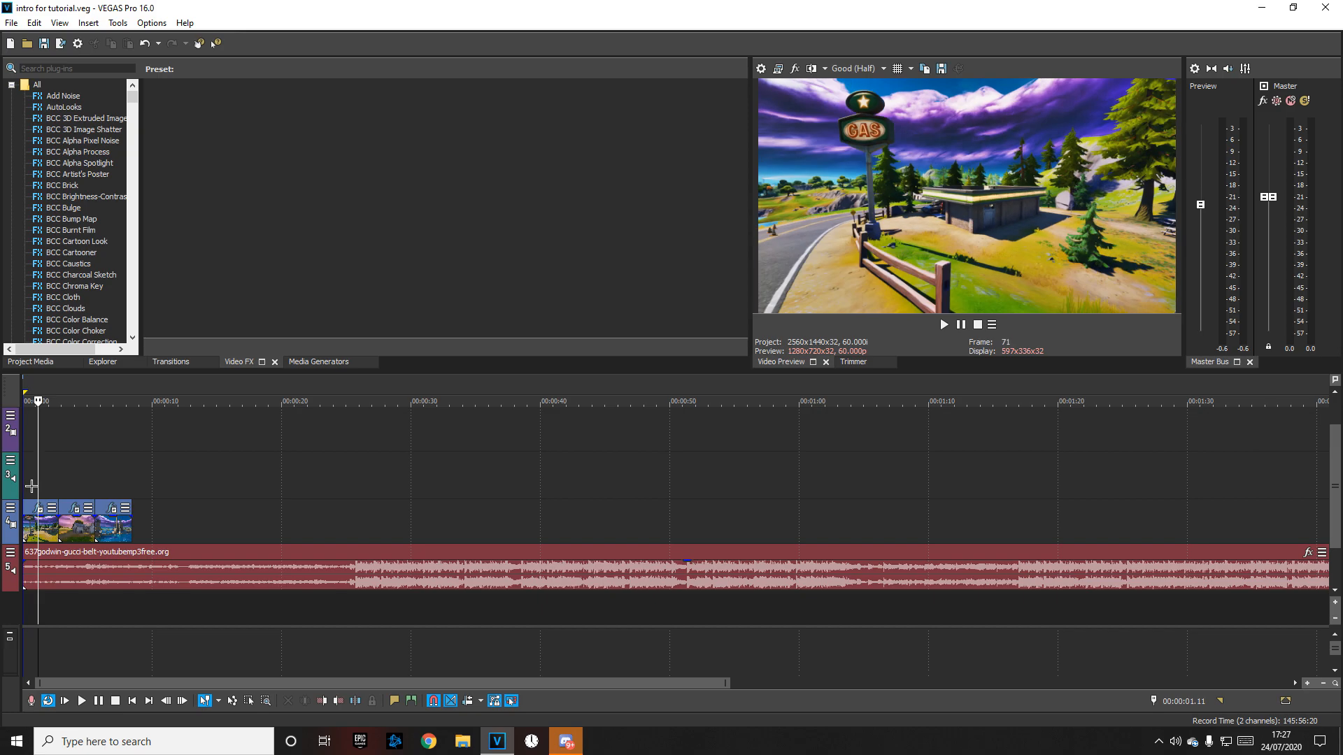
scroll(99, 506, up, 5)
scroll(99, 507, up, 3)
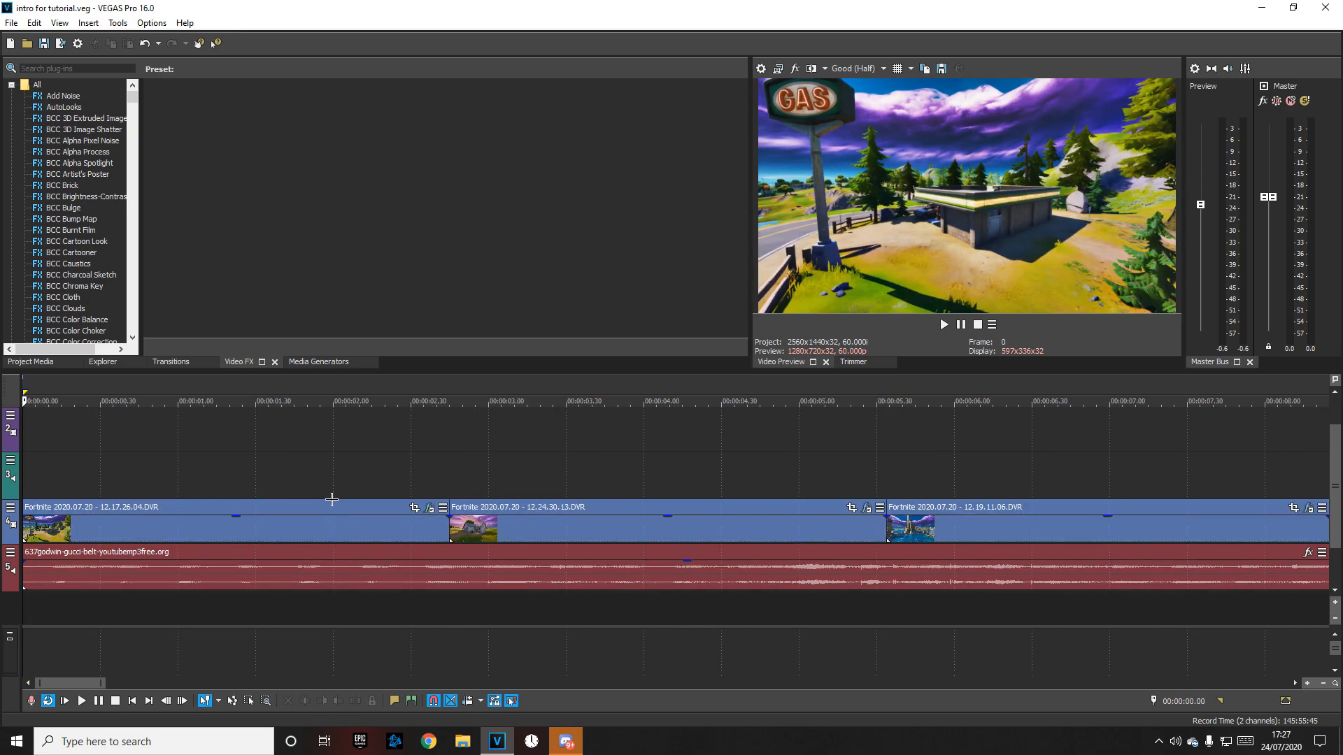
click(451, 484)
click(892, 471)
scroll(888, 472, down, 5)
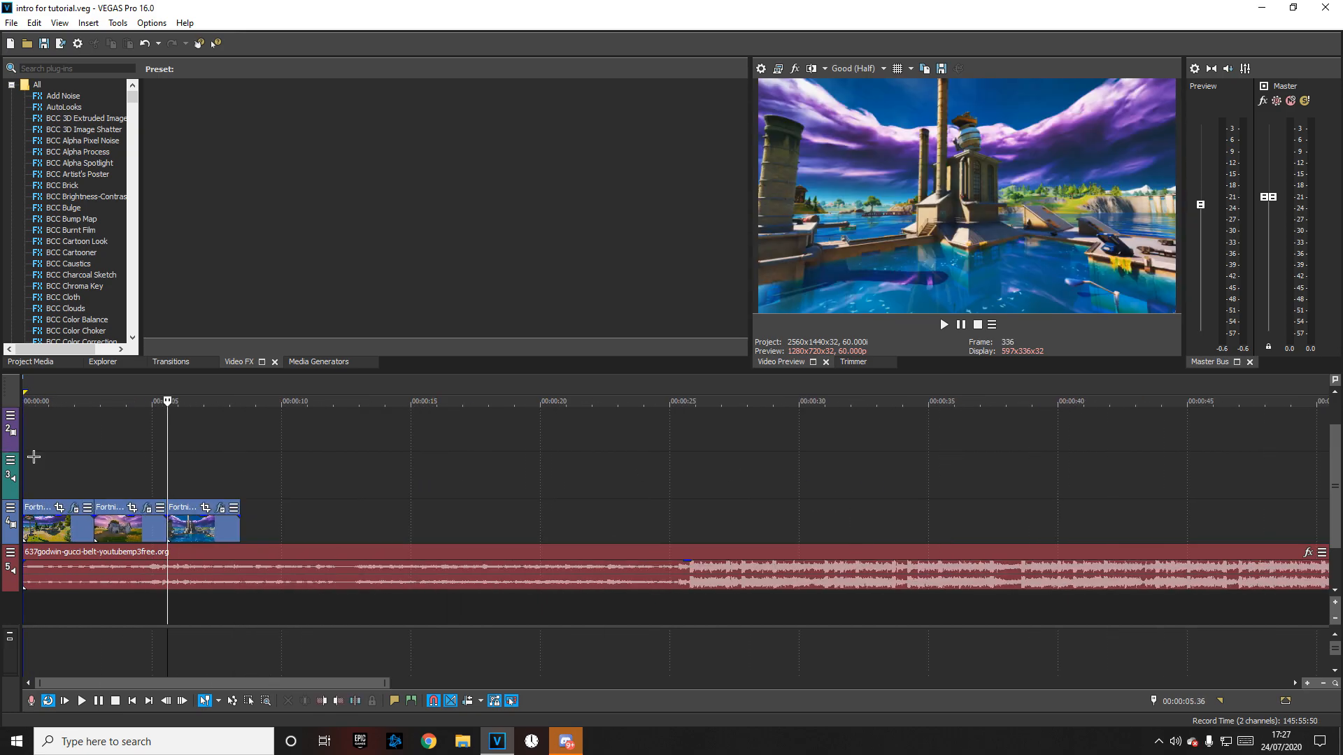
click(62, 465)
click(49, 460)
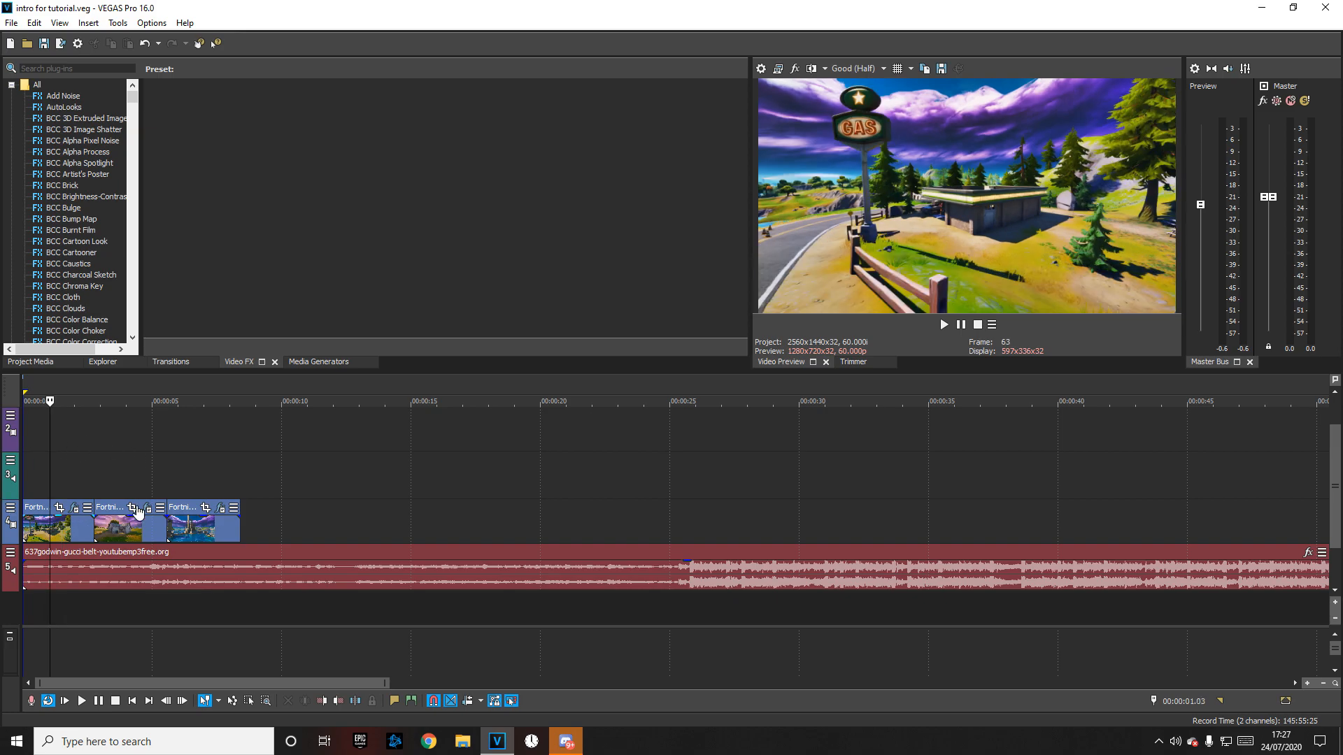
click(135, 479)
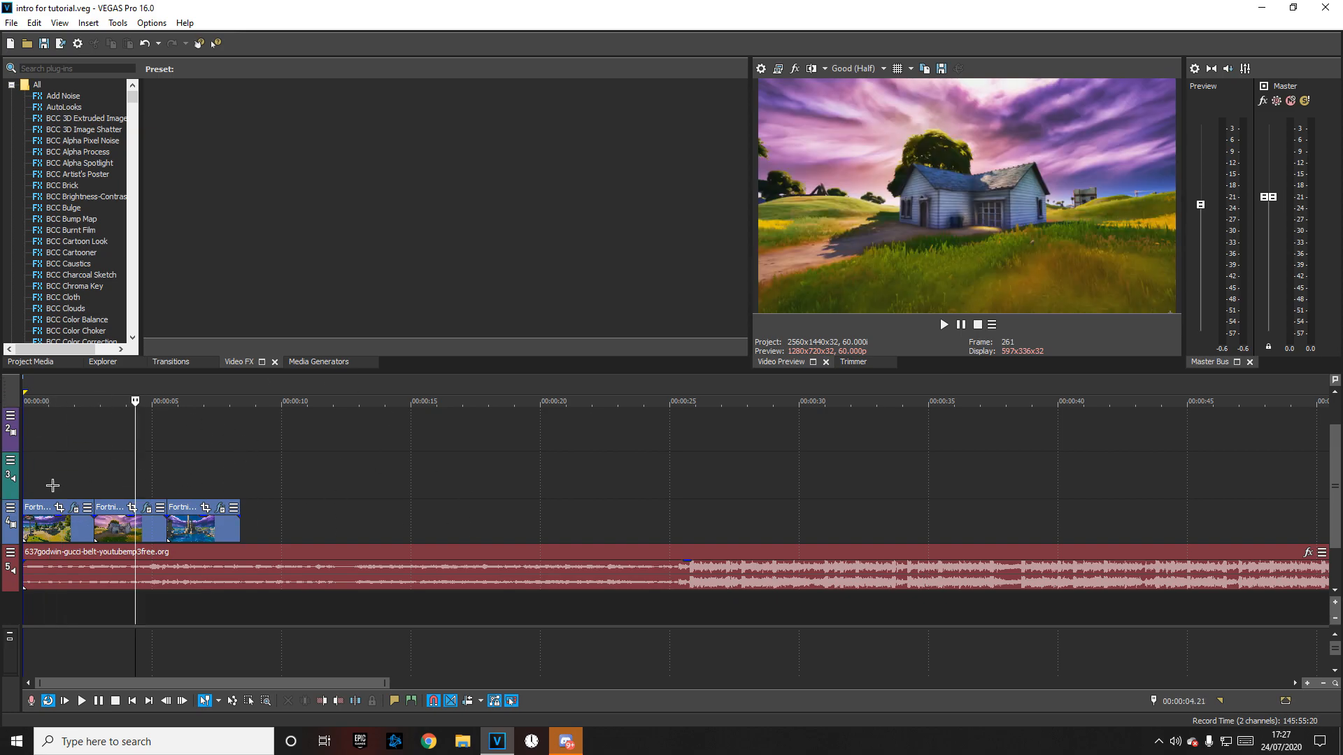
click(196, 481)
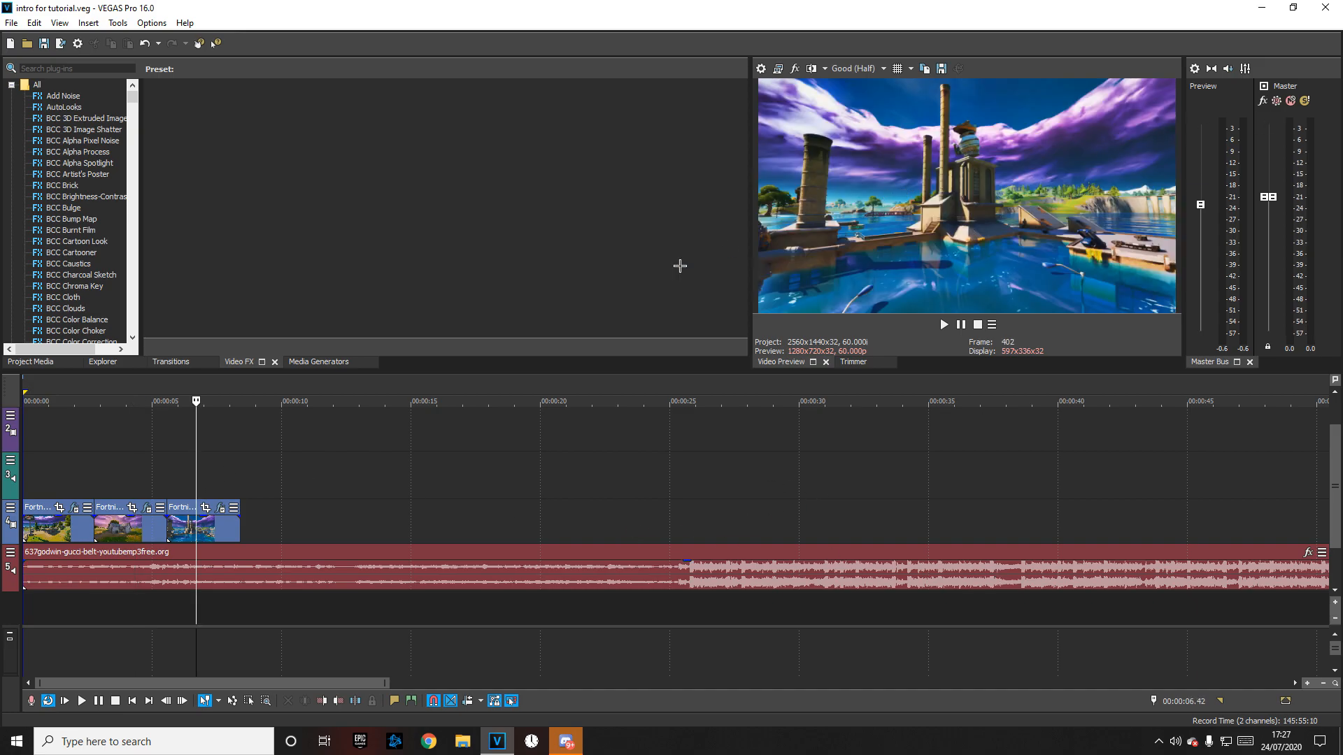
click(95, 482)
click(52, 477)
Step: Delete the empty audio track above the Fortnite clips and insert a new video track in its place
right_click(39, 476)
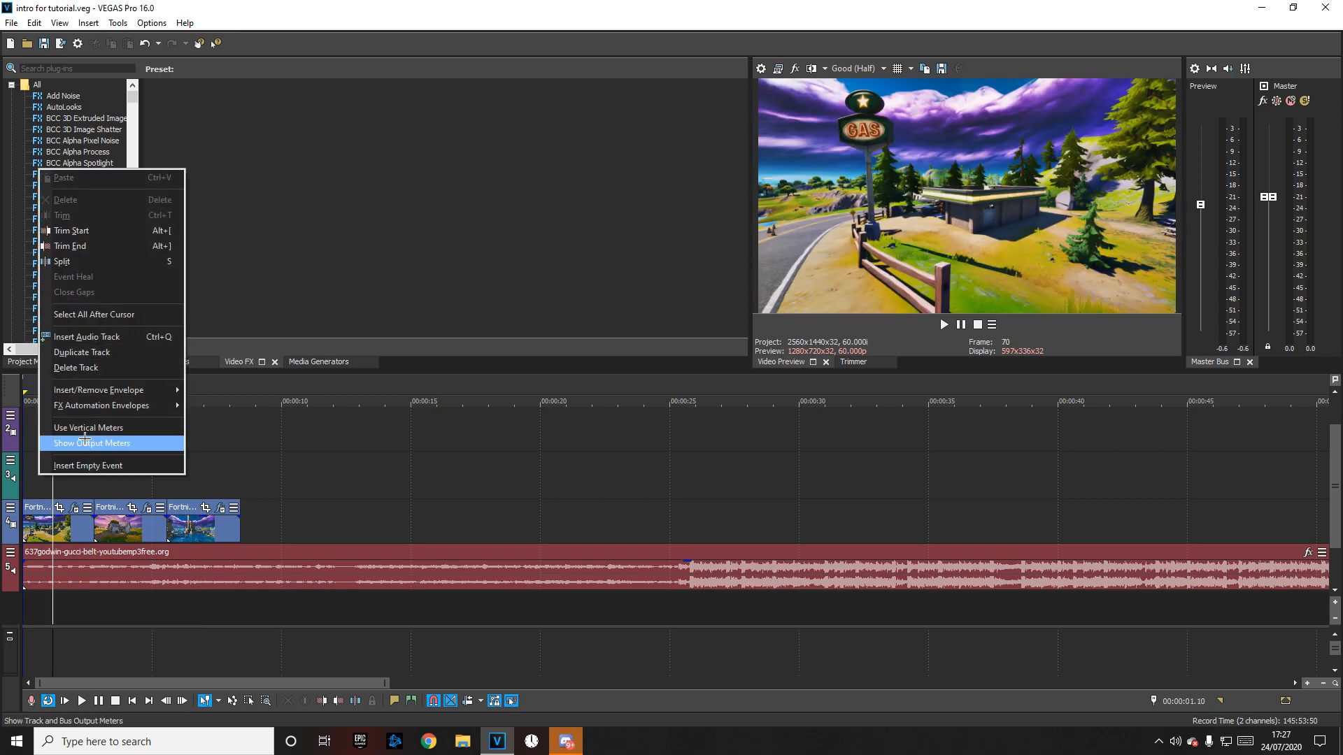
click(95, 369)
scroll(61, 441, up, 2)
right_click(50, 438)
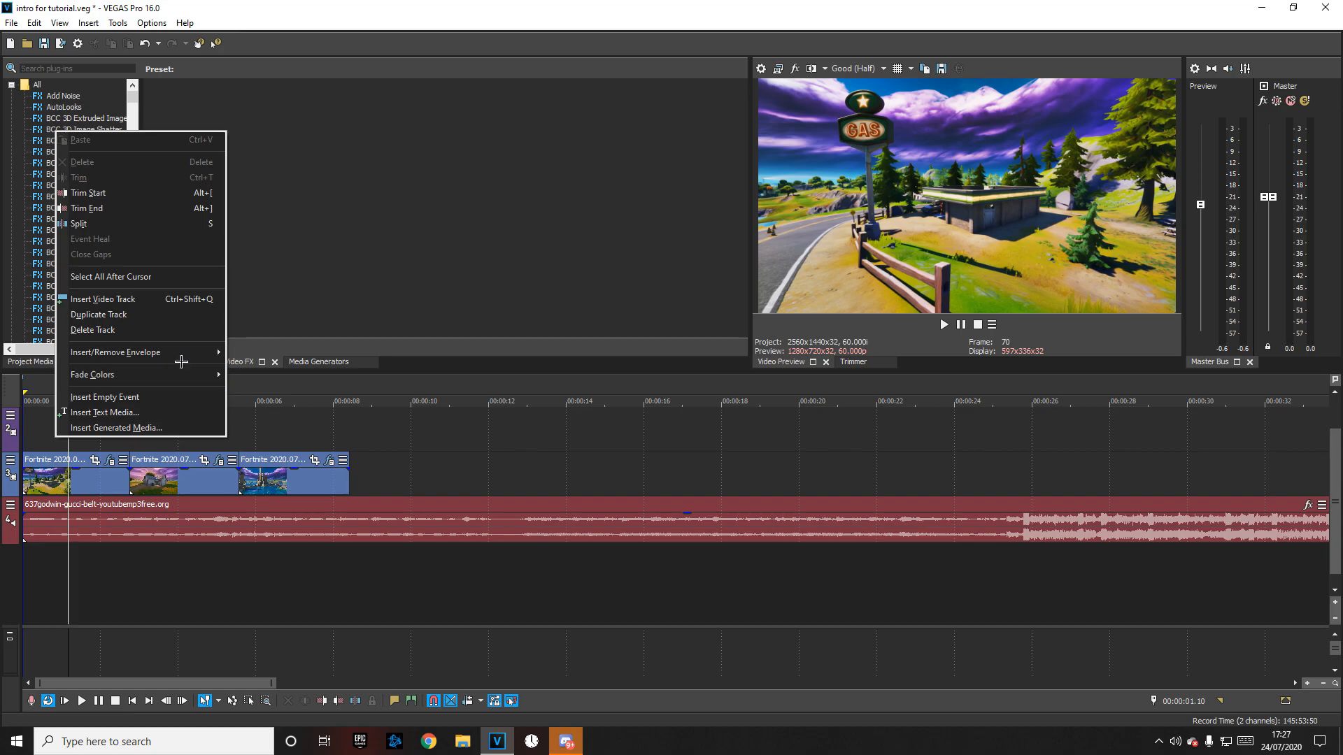
click(168, 301)
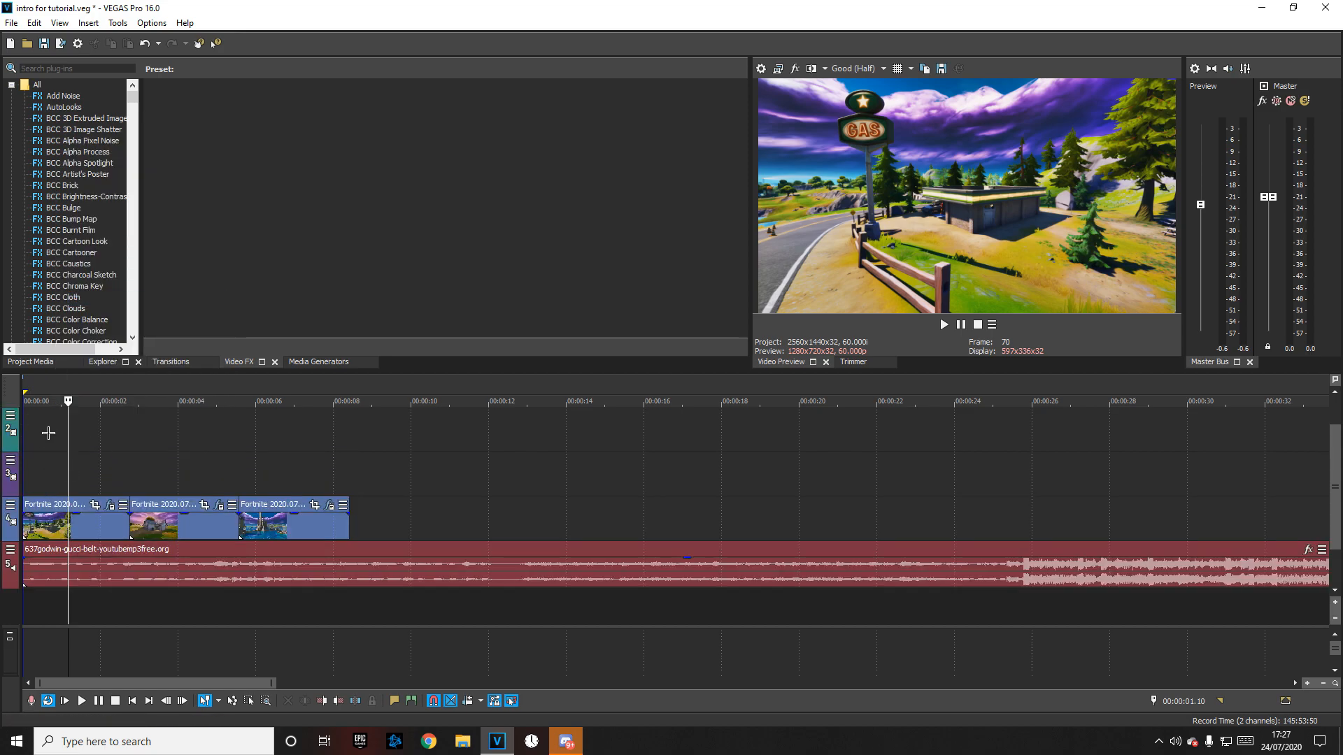
Step: Insert text media at the start of the empty video track above the clips and switch its generator to (Legacy) Text
key(Home)
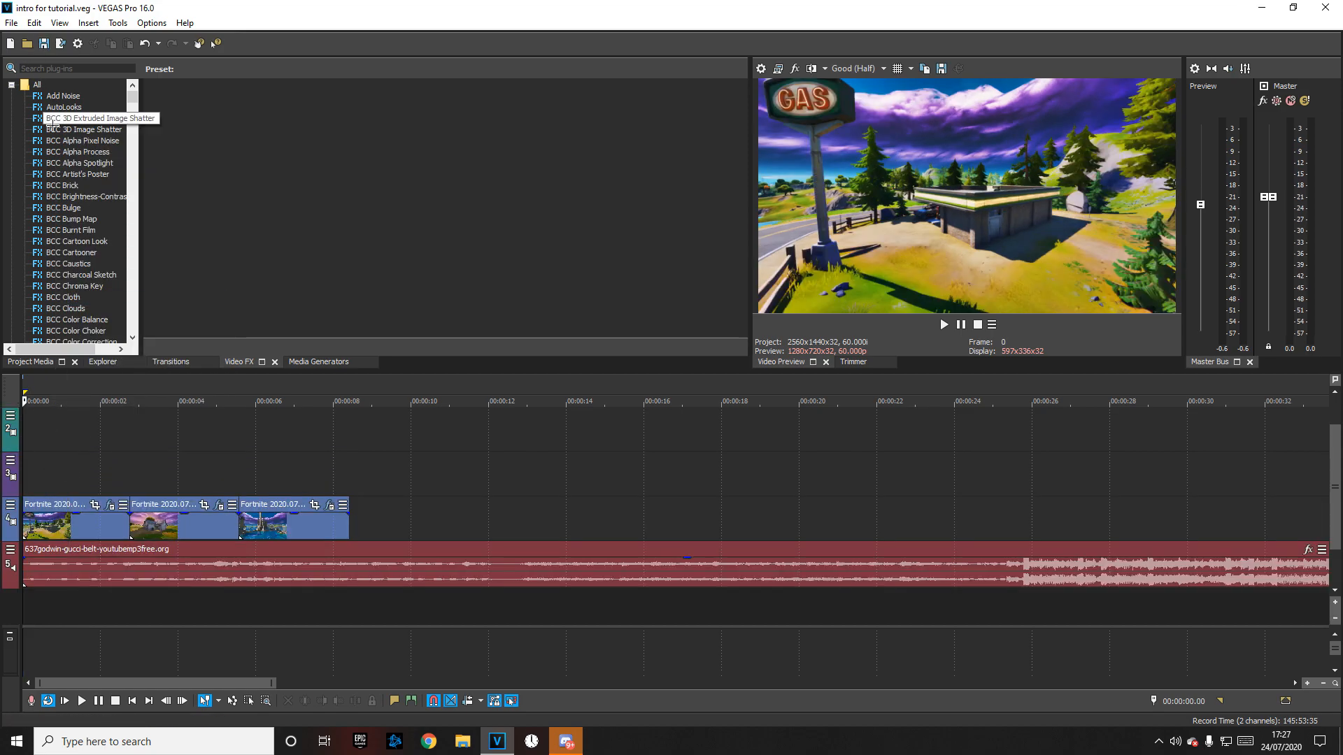
right_click(28, 489)
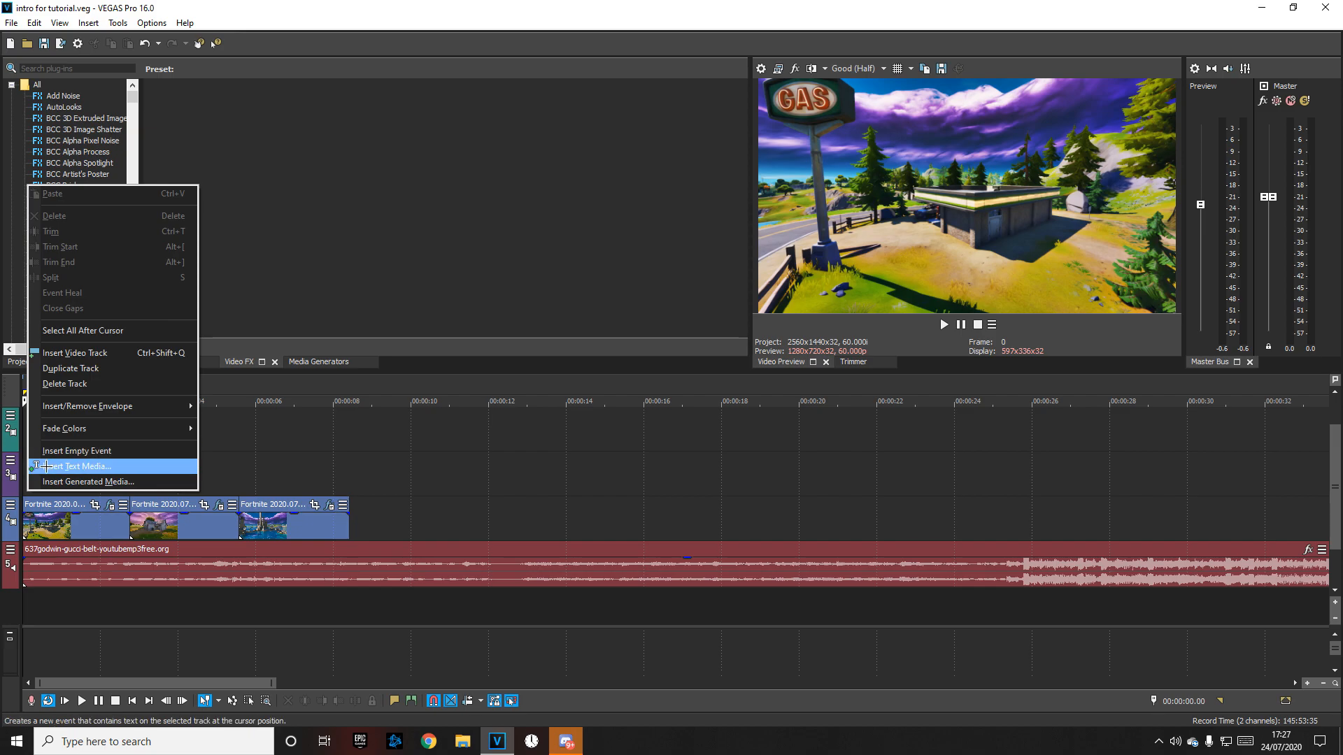
click(45, 466)
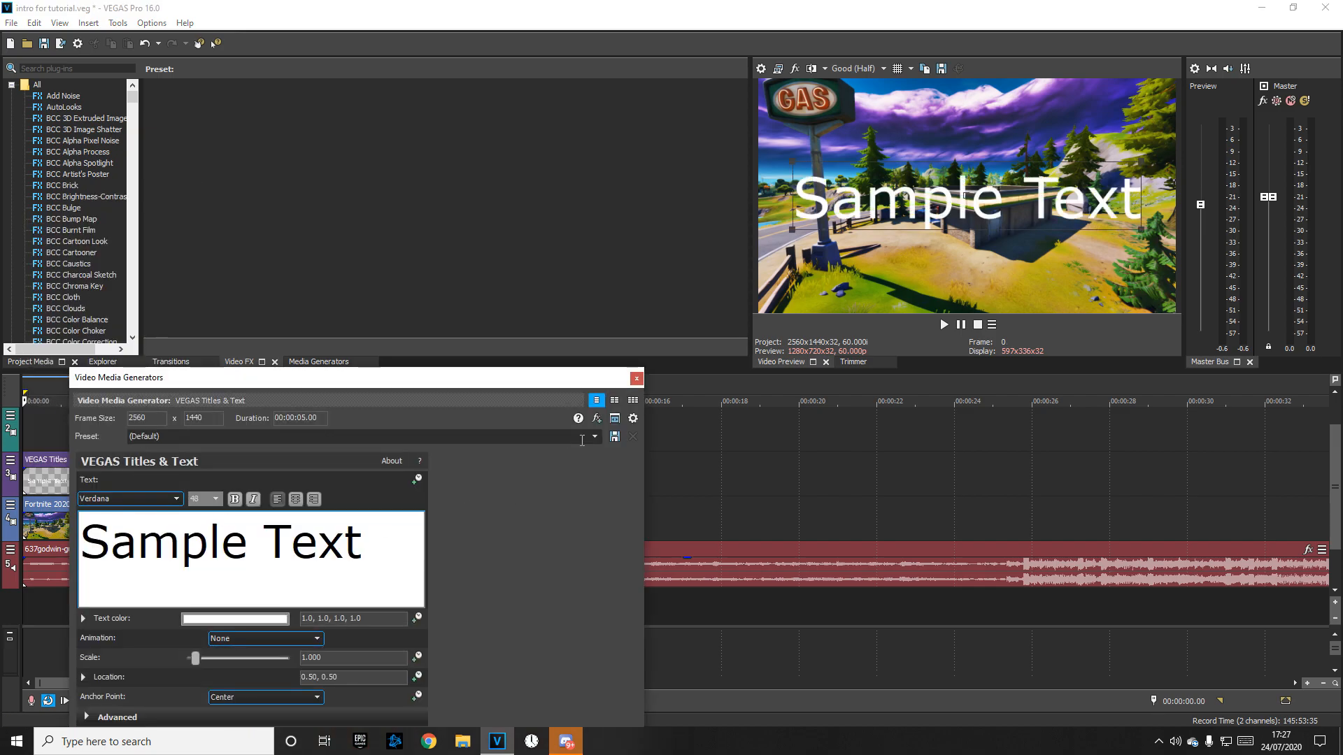
click(599, 418)
click(727, 387)
click(1085, 178)
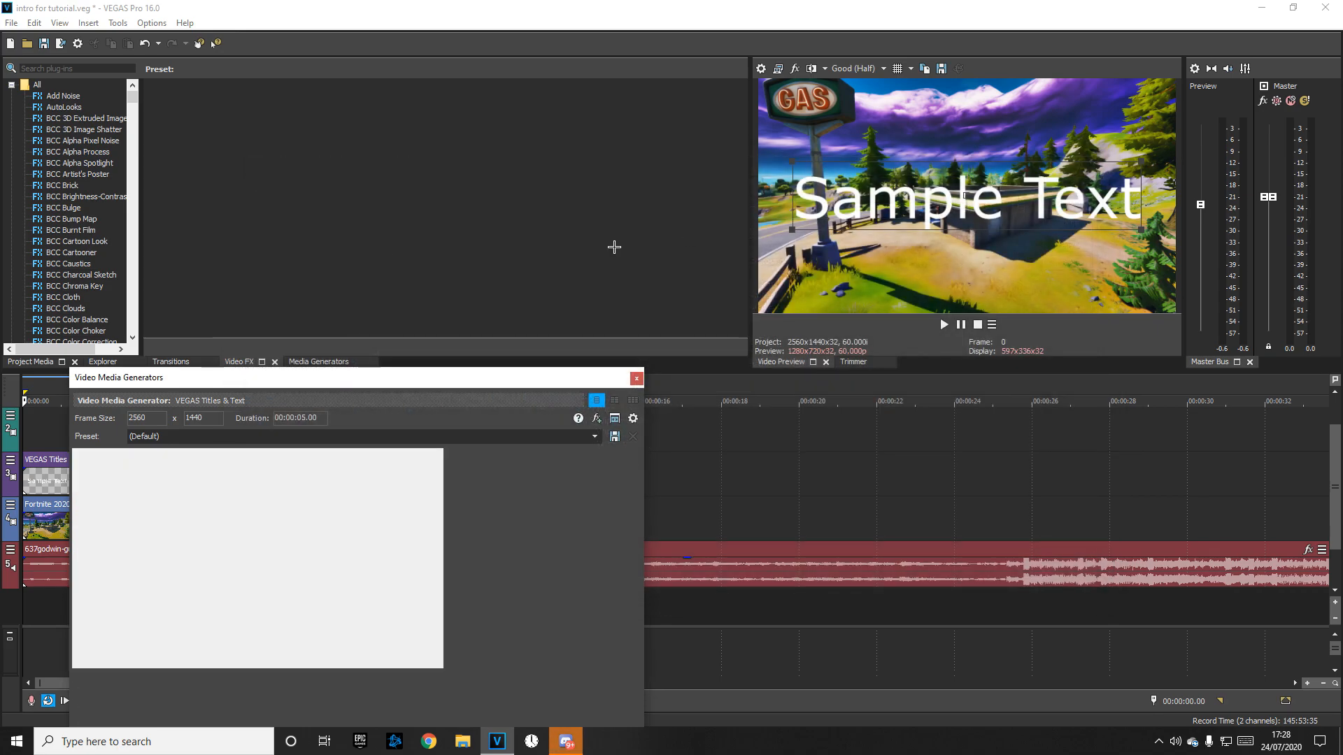
Step: Try the Coolvetica Crammed Rg font on the whole sample text
drag(154, 550, 405, 604)
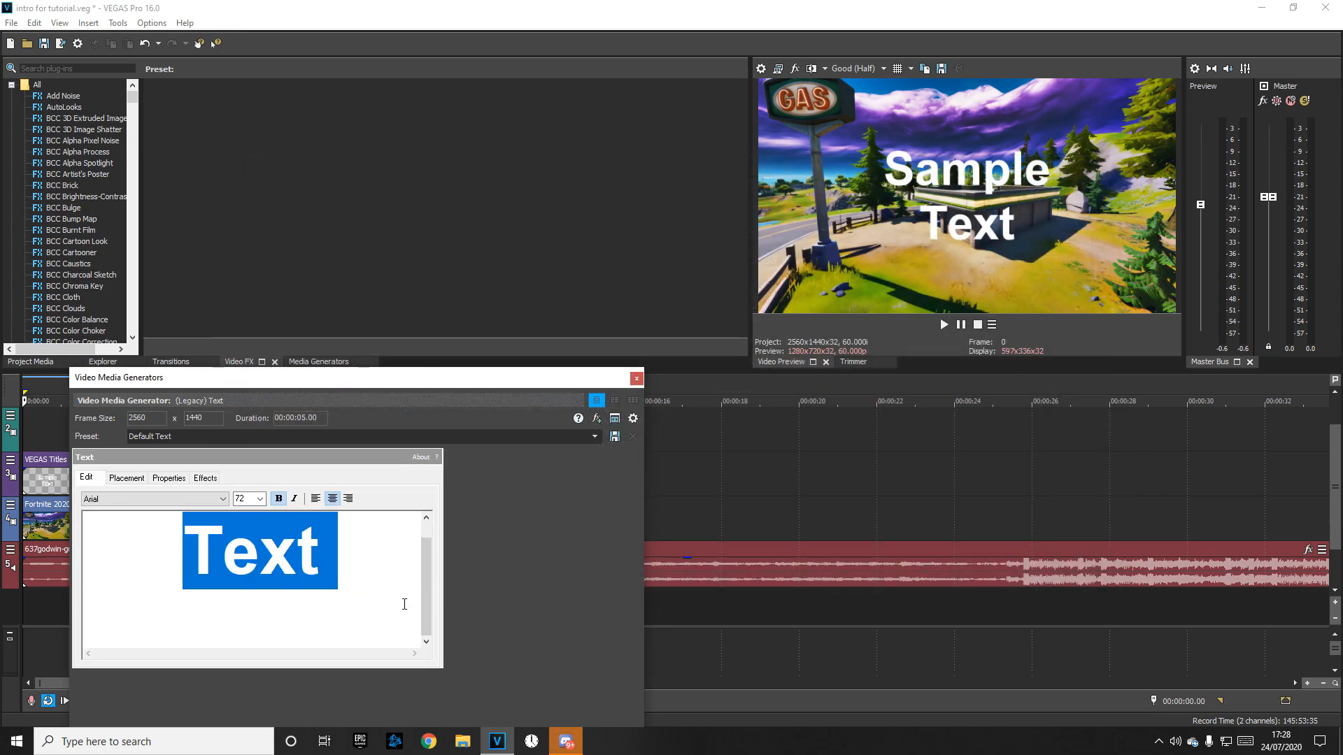
click(142, 500)
scroll(160, 367, down, 10)
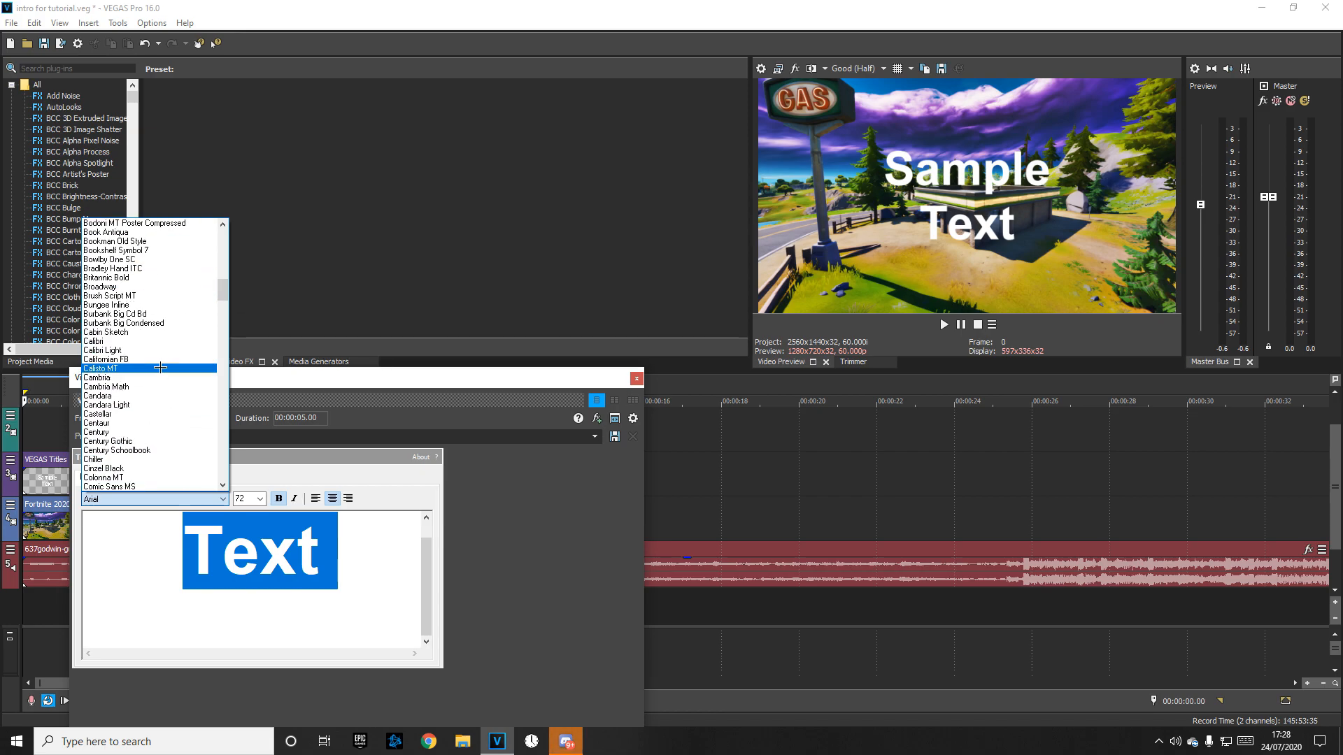
scroll(160, 367, down, 4)
click(160, 377)
scroll(328, 534, up, 2)
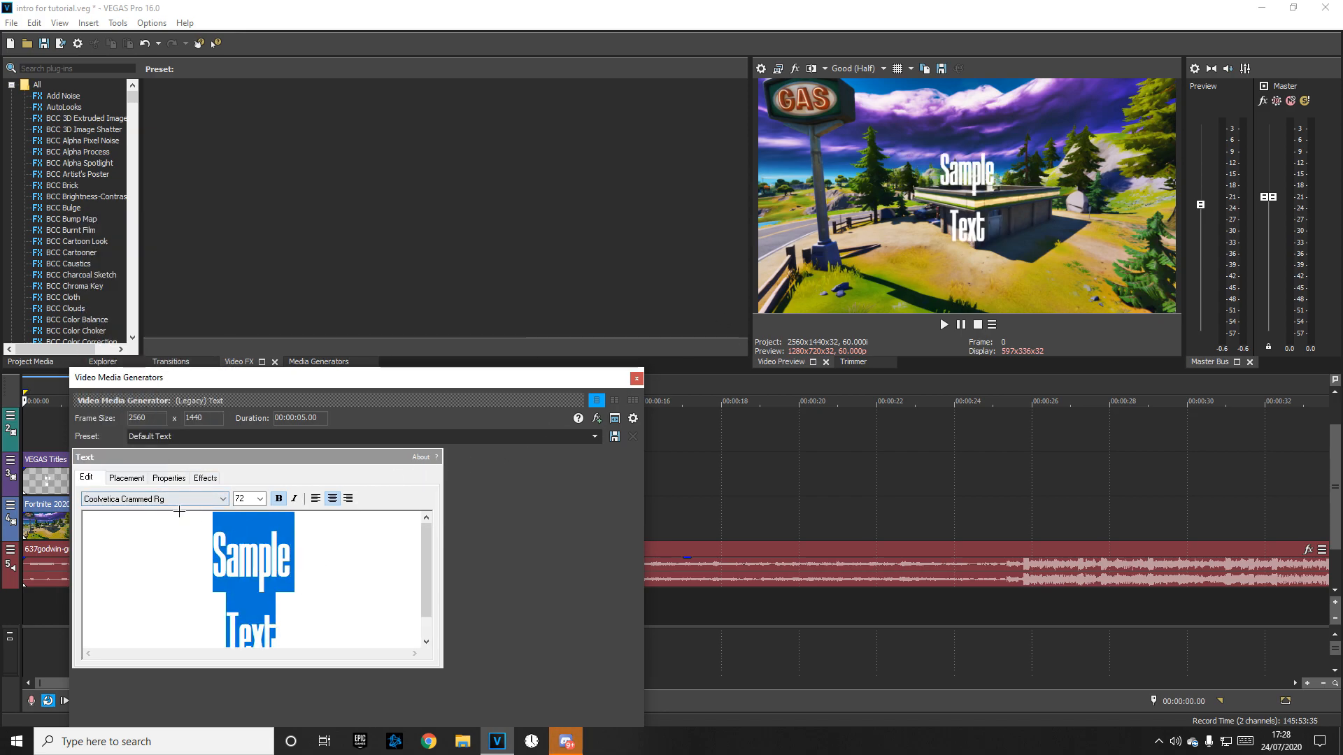
Step: Set the sample text's font back to Arial
click(182, 499)
scroll(144, 308, up, 5)
scroll(144, 308, up, 15)
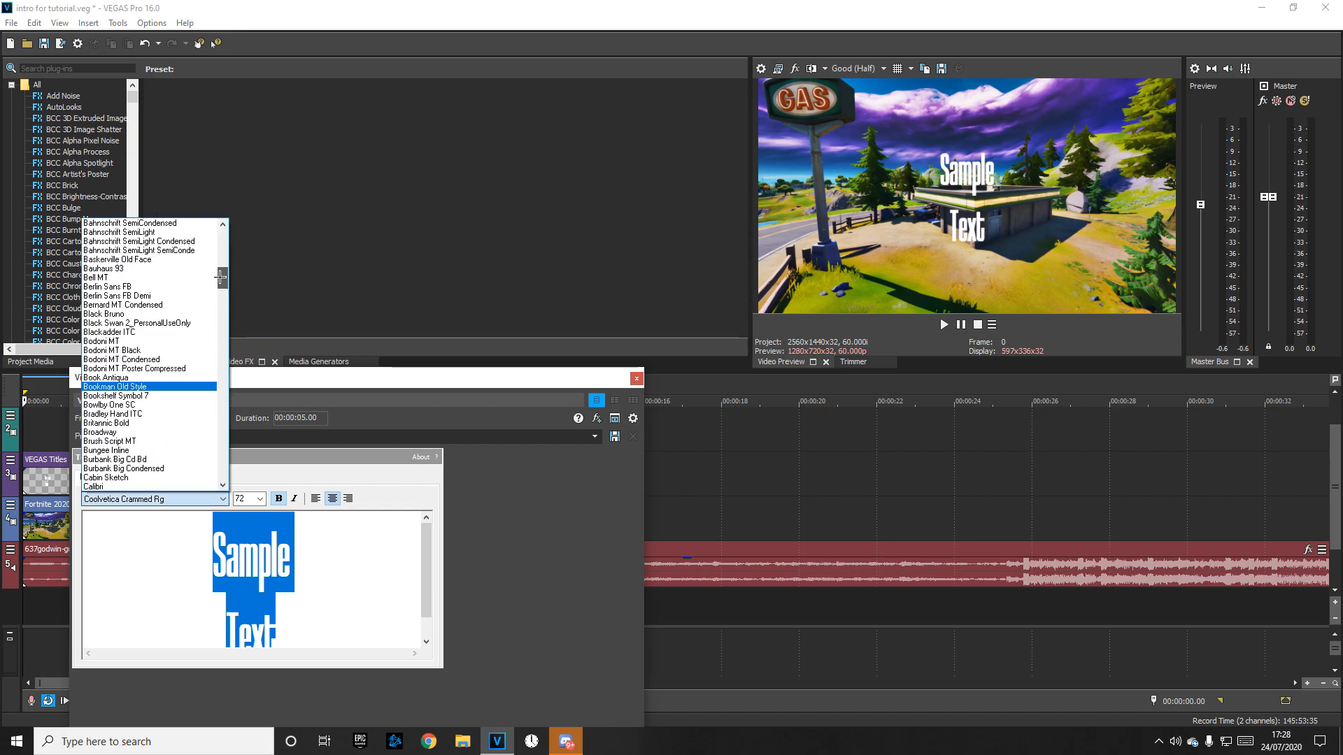
scroll(140, 420, down, 2)
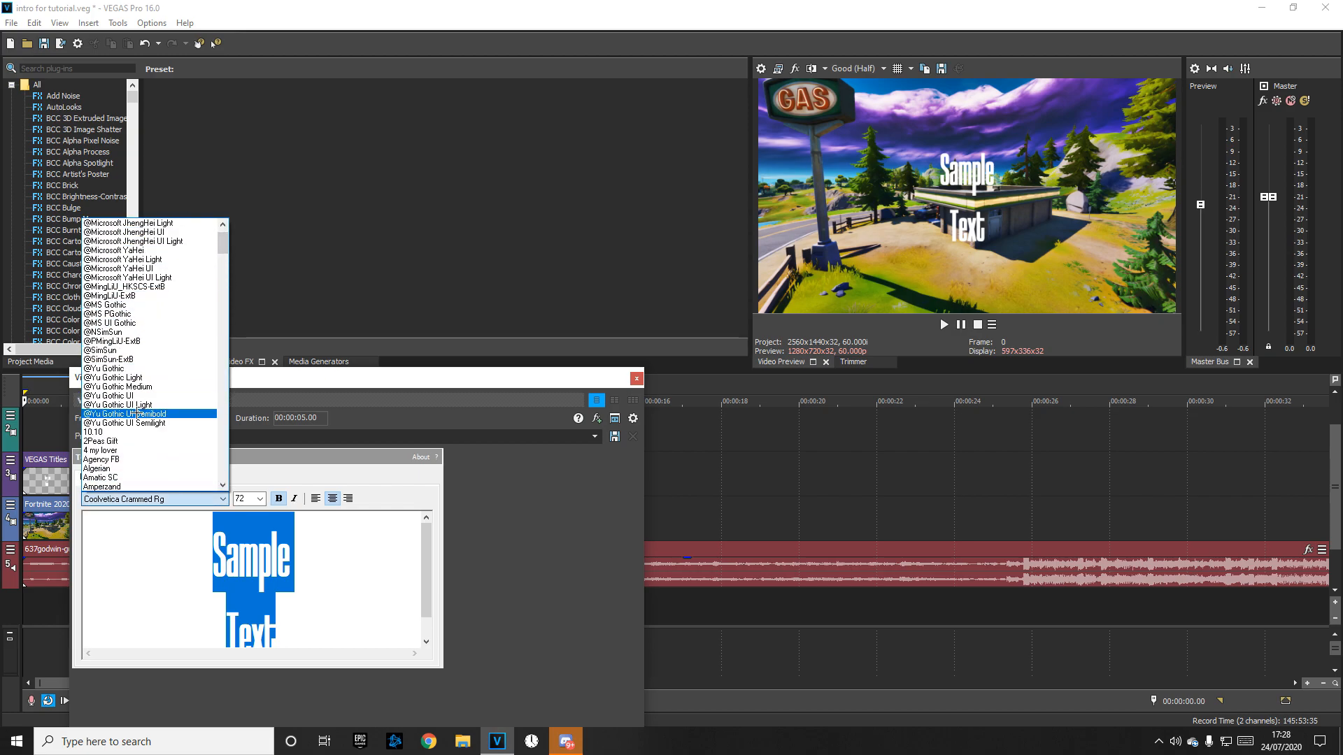
click(95, 478)
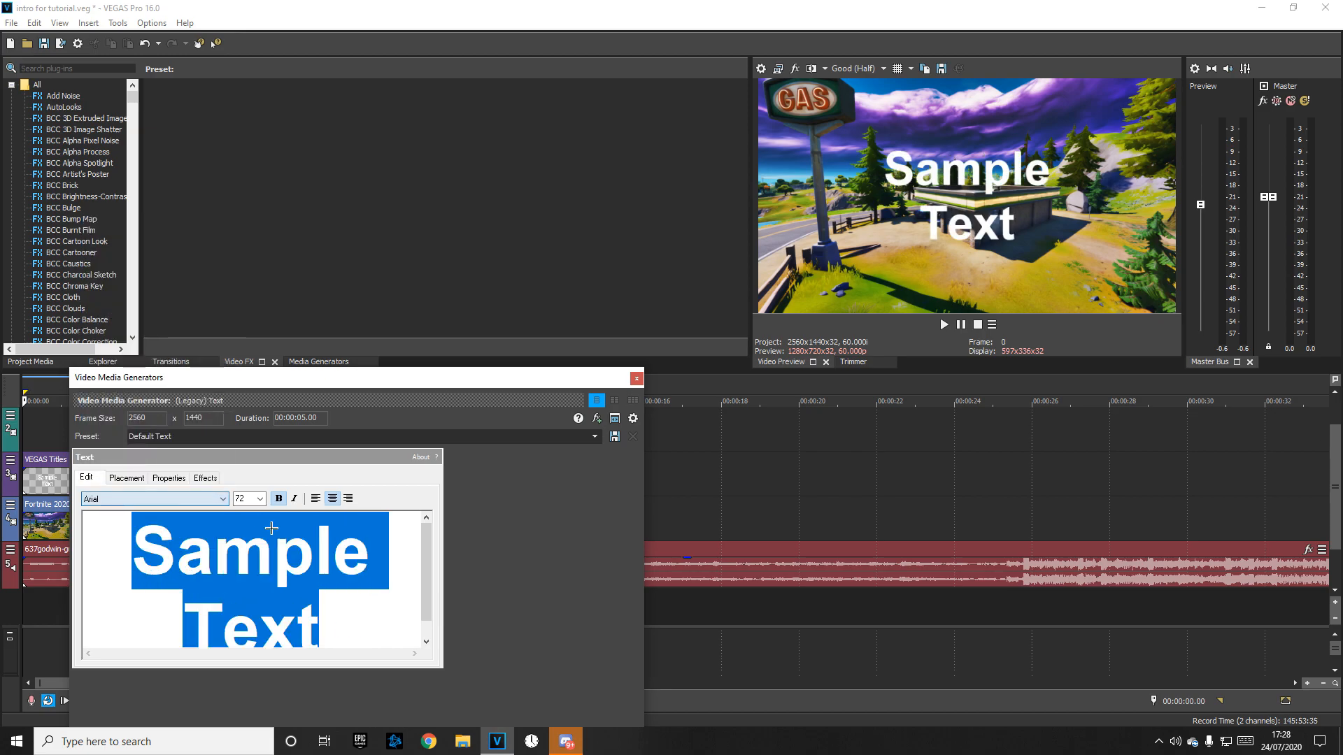
Step: Replace the sample text with "highlights"
key(BackSpace)
text(highlights #)
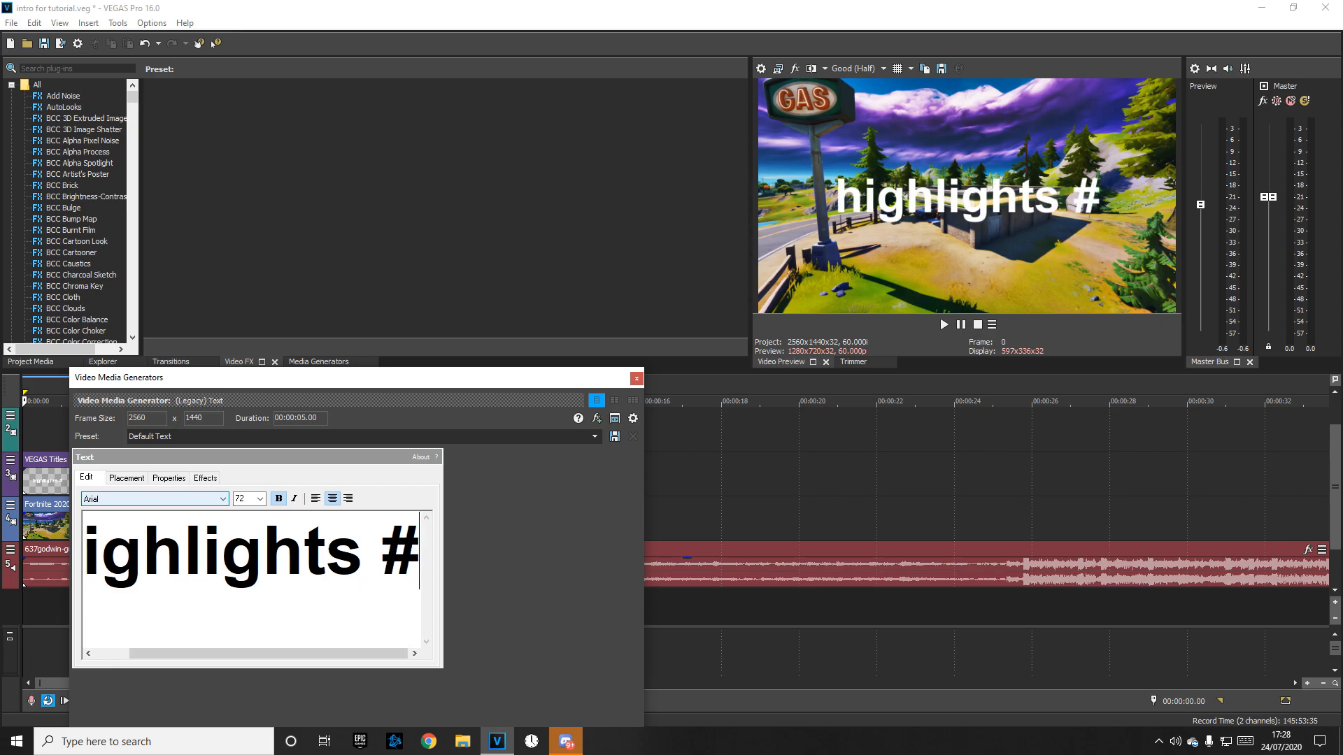
text(8)
drag(413, 556, 349, 548)
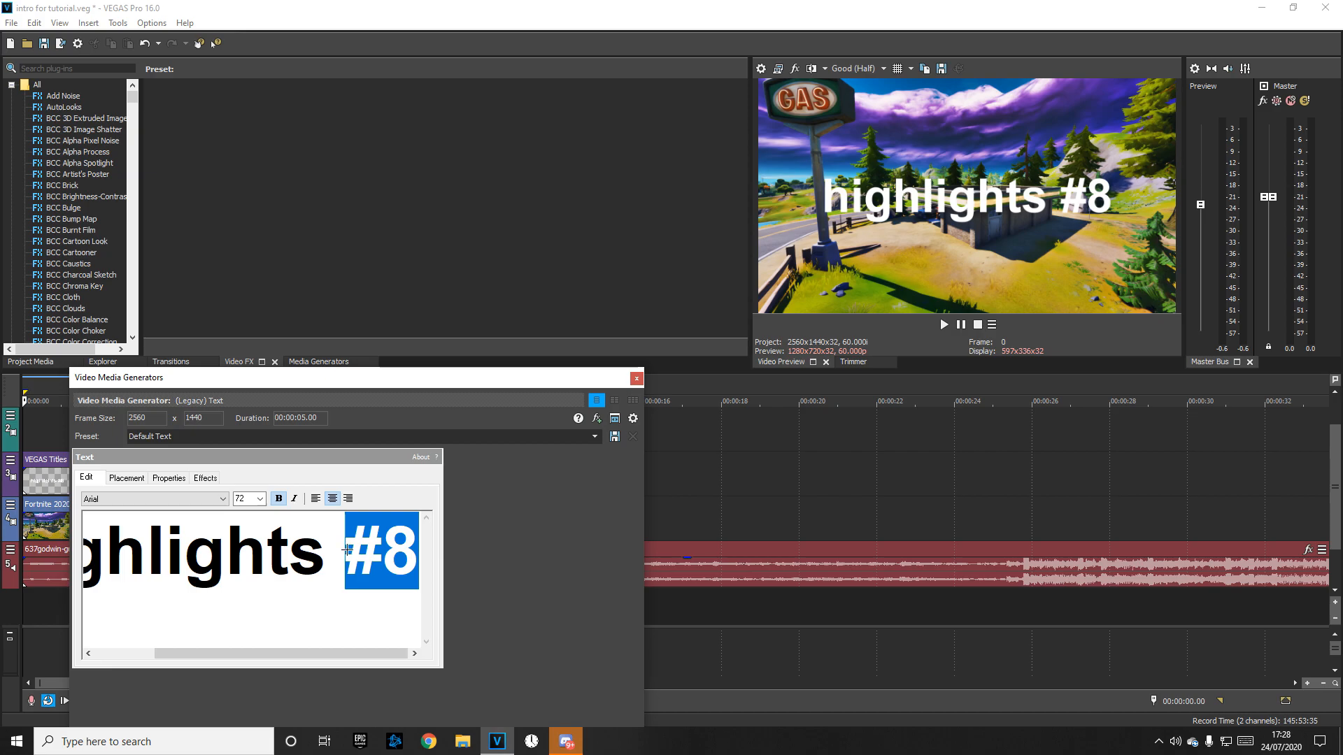
key(BackSpace)
Step: Set the "highlights" text to size 45 and place it freely at about X 0.124, Y -0.024
key(ctrl+a)
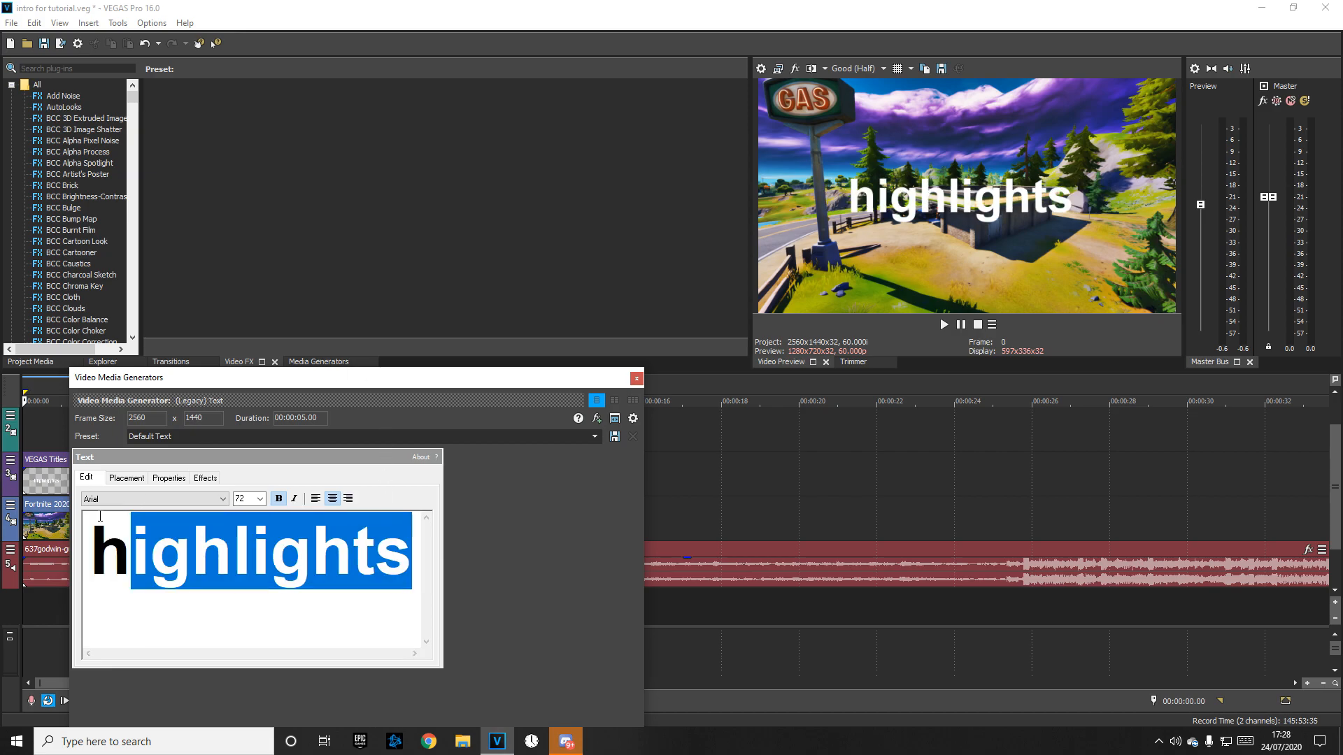
click(224, 501)
click(224, 501)
click(249, 501)
key(Return)
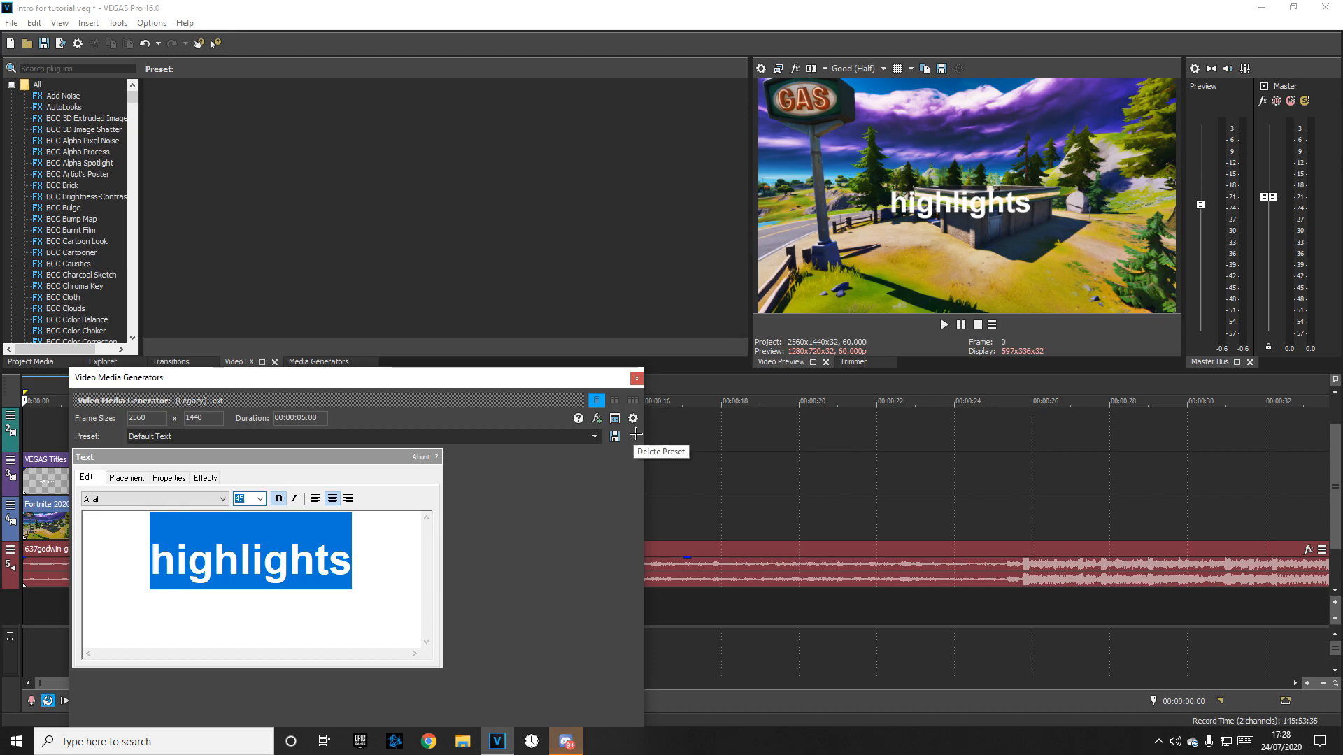
click(130, 479)
drag(183, 593, 195, 590)
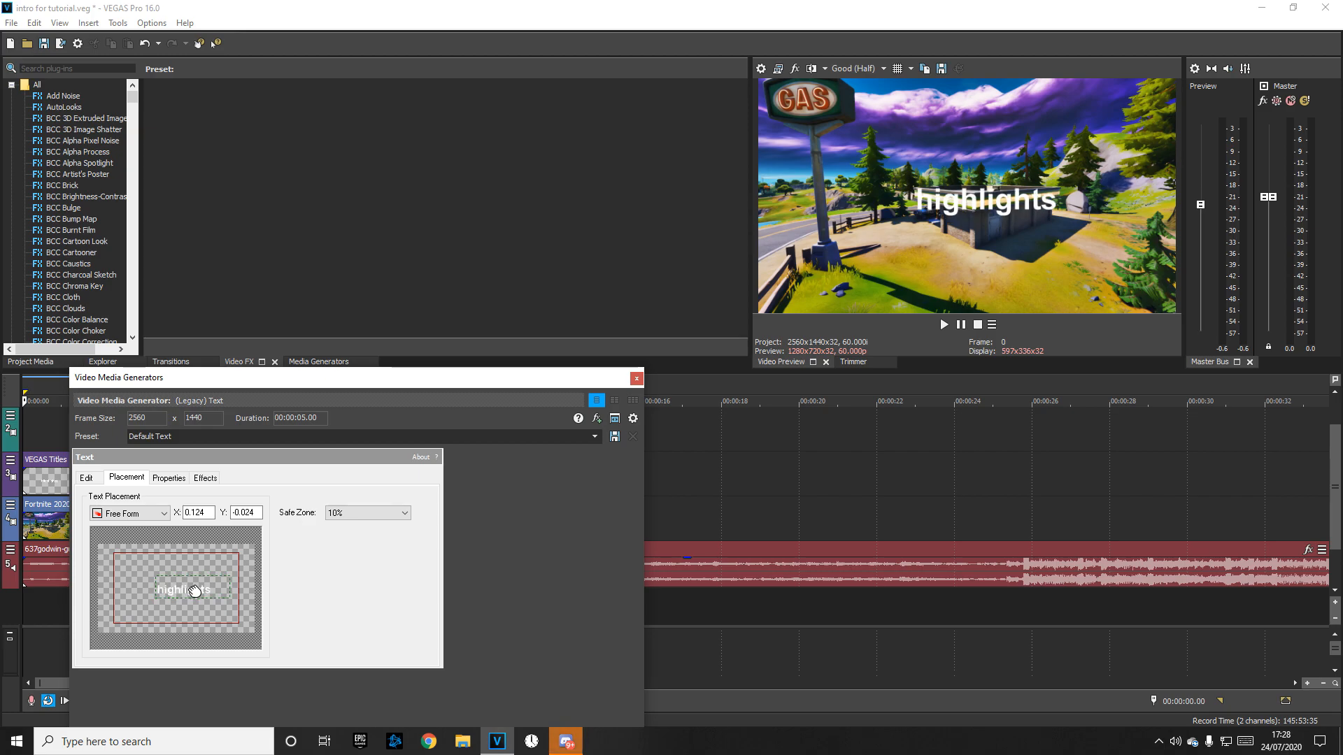
click(95, 477)
click(116, 479)
click(94, 479)
click(128, 480)
click(155, 480)
click(144, 480)
click(86, 477)
click(133, 479)
click(98, 479)
drag(368, 560, 113, 571)
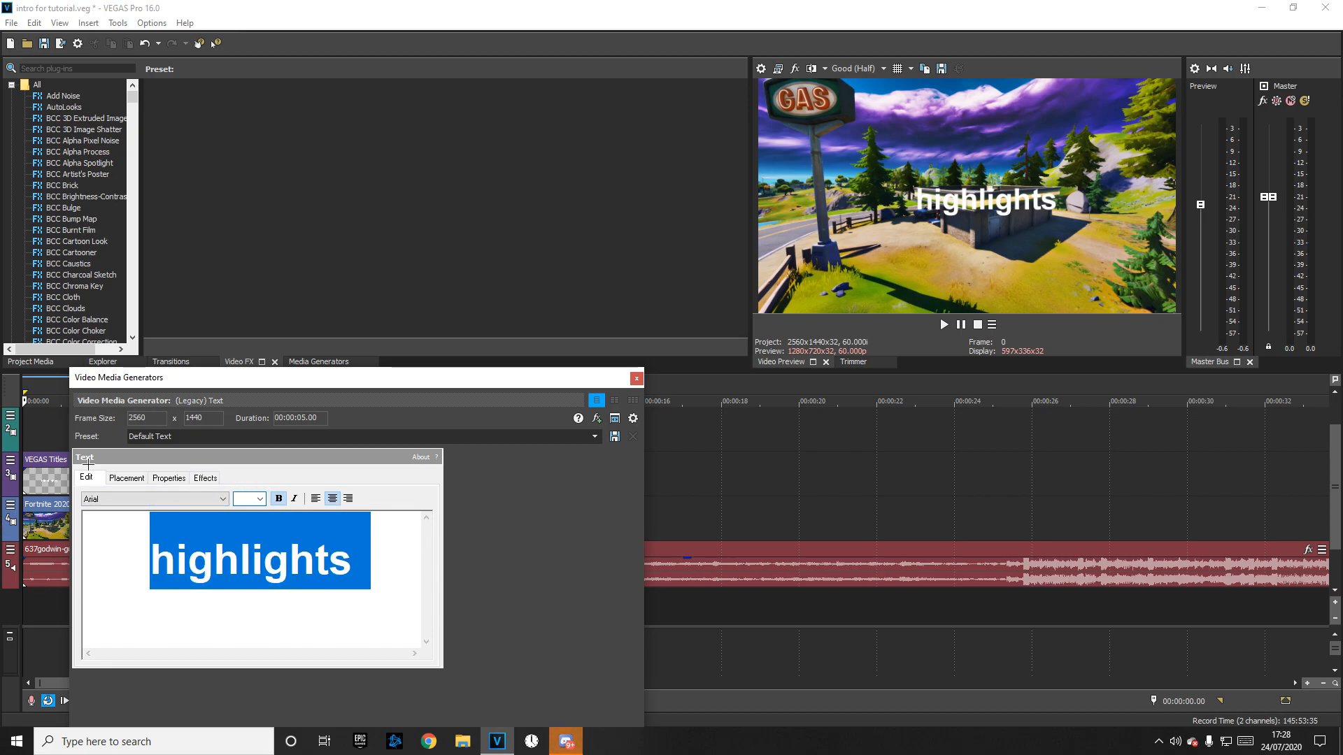
Step: Enable the text's shadow with feather 0.000 and X and Y offsets of 0.020, and close the generator settings
click(205, 478)
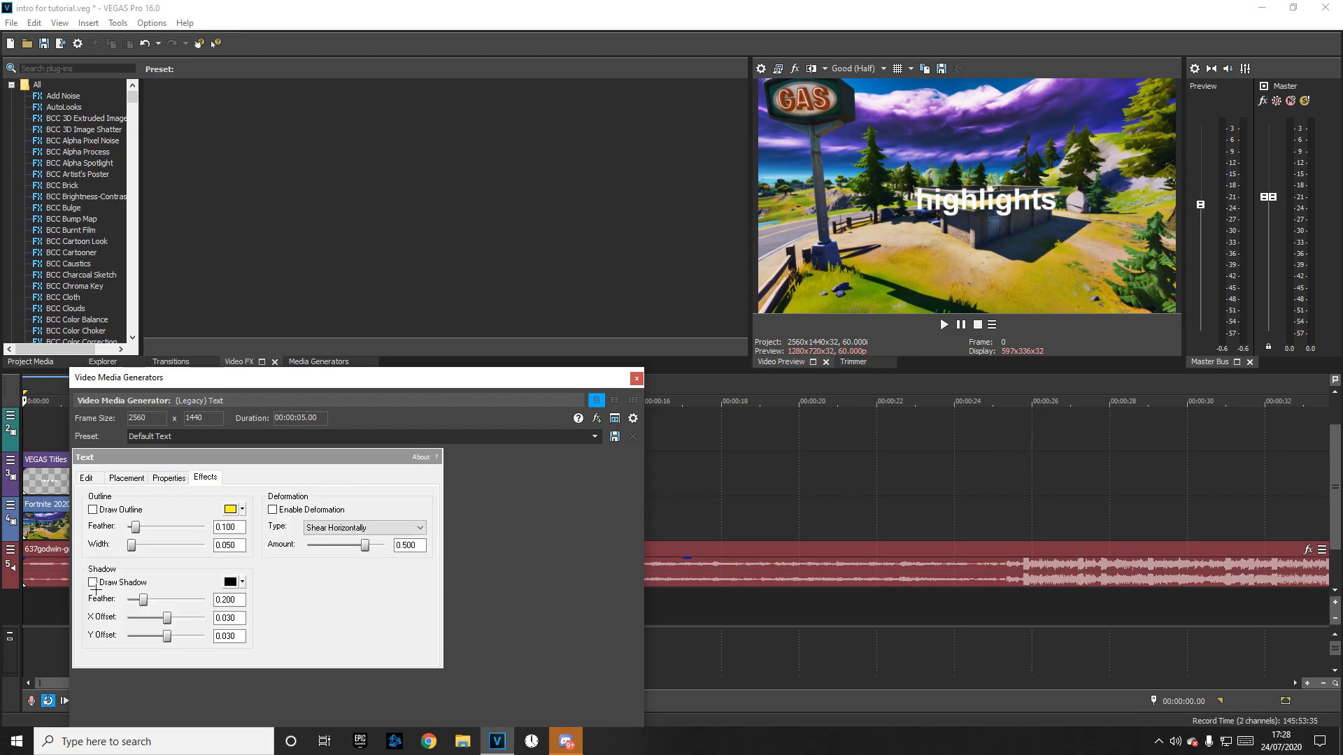
click(92, 581)
drag(143, 599, 107, 599)
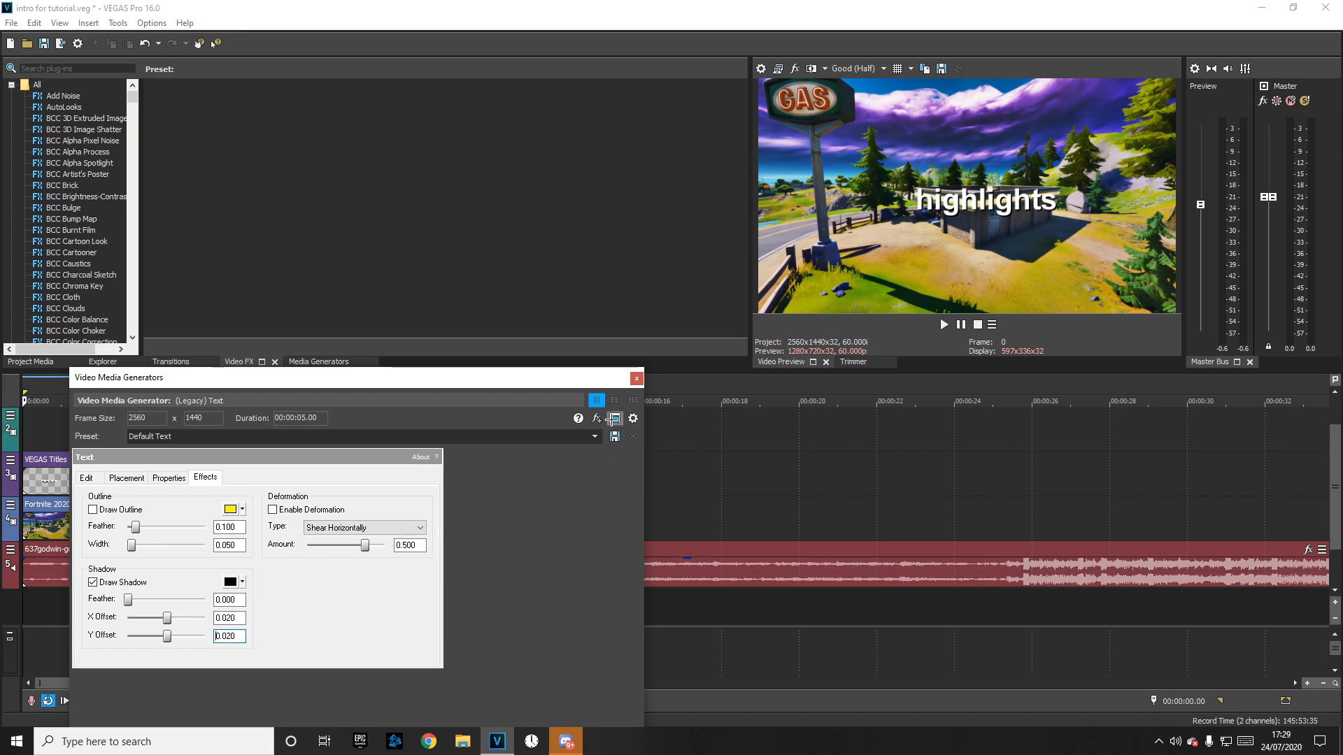
click(637, 379)
Step: Reopen the title event's generated media to check its text settings, and close it again
click(85, 481)
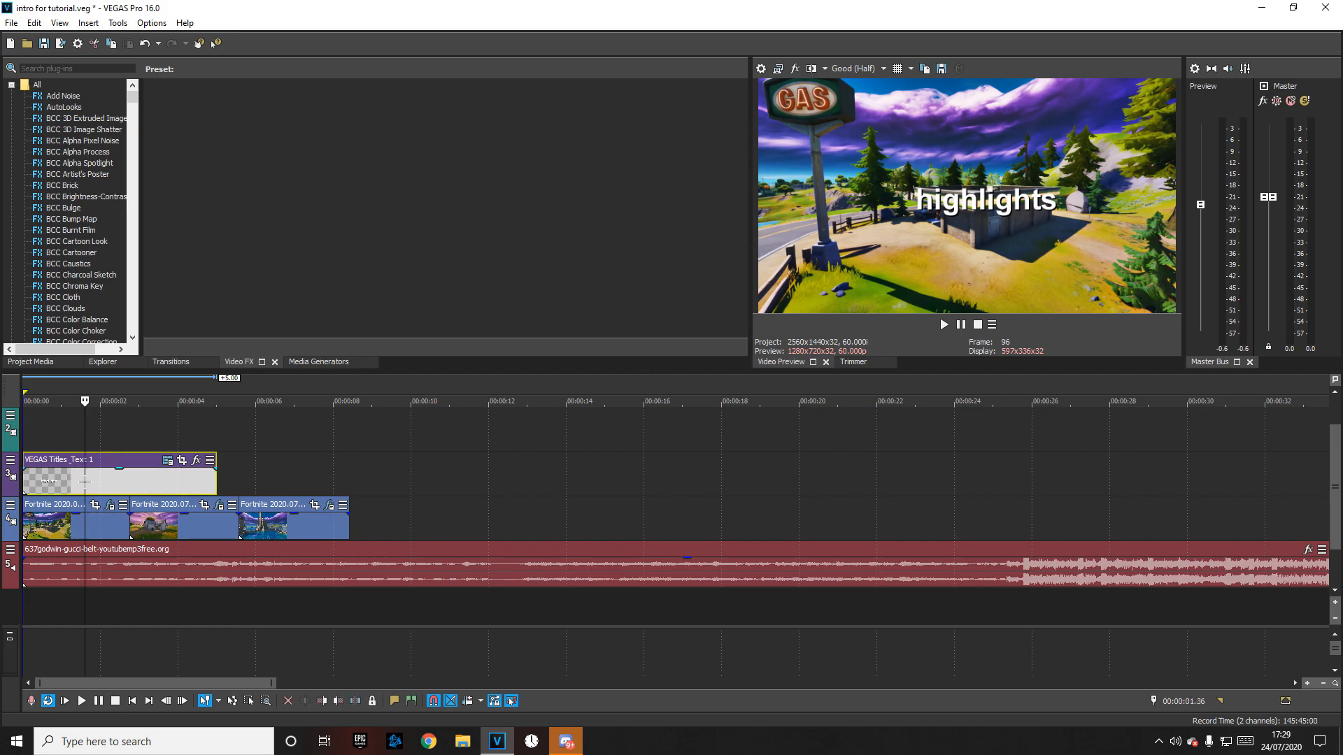
right_click(84, 481)
click(98, 277)
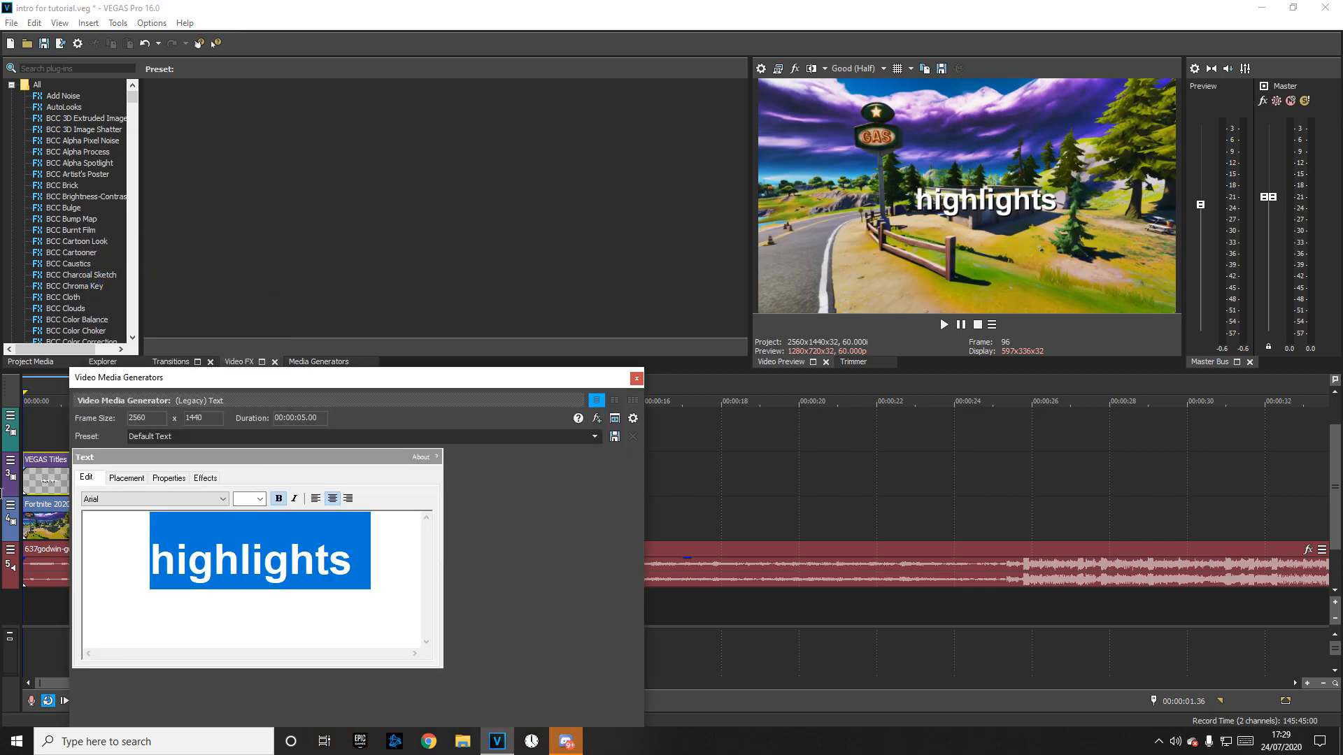
click(356, 548)
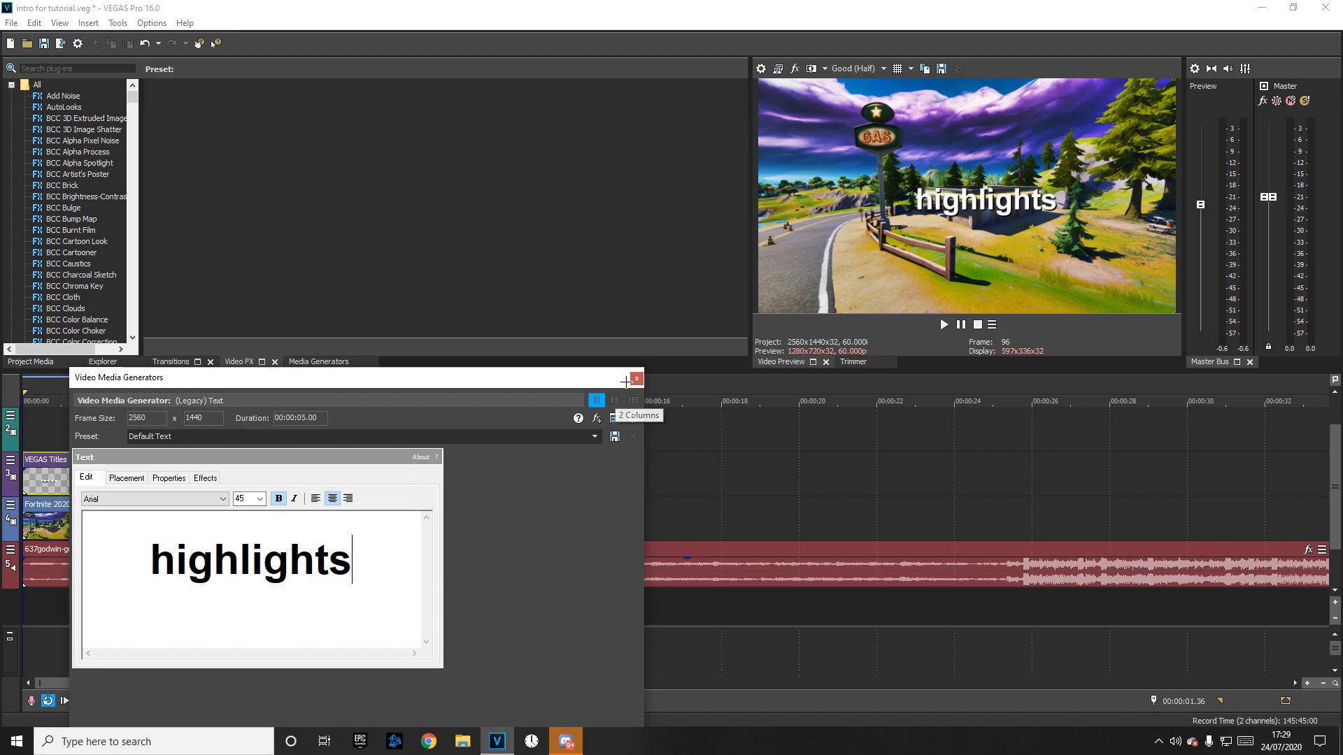
click(637, 379)
Step: Search the video effects for "warpwave" and apply the S_WarpWaves "wave text" preset to the title event
click(79, 68)
text(warpwave)
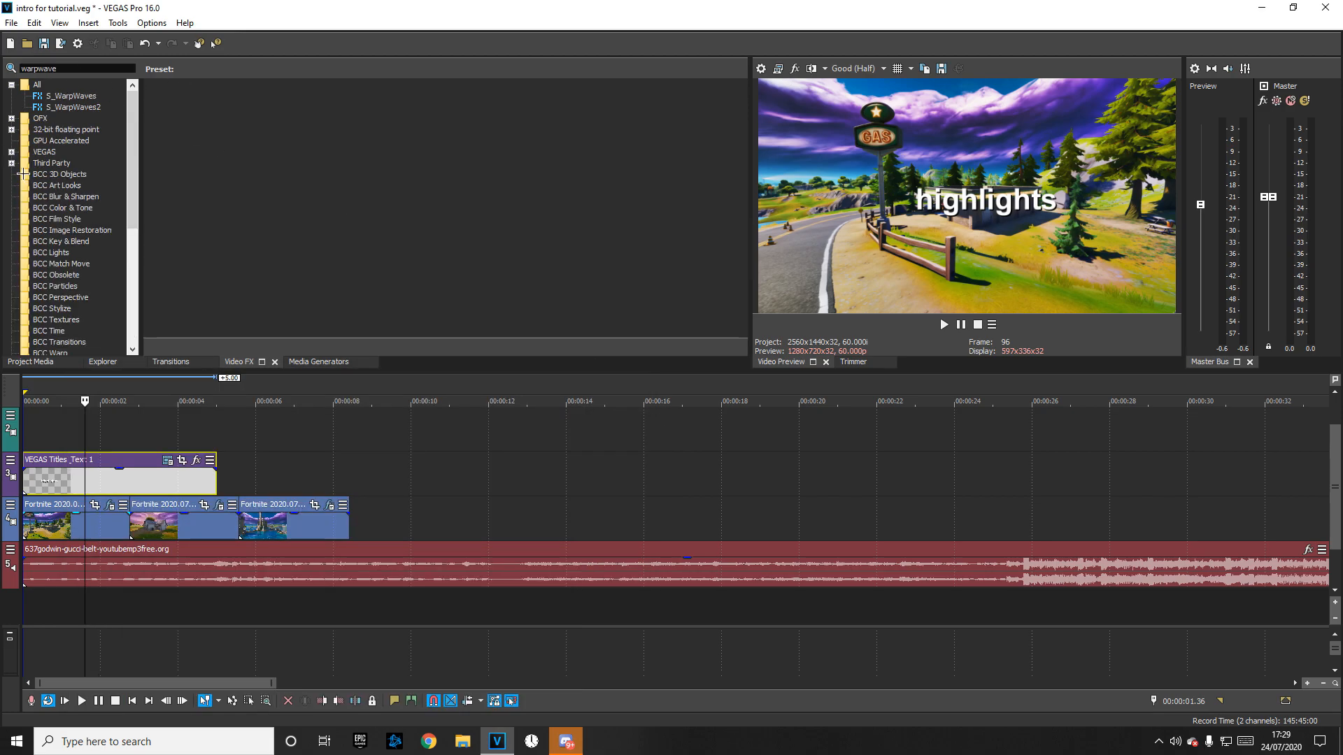
click(72, 107)
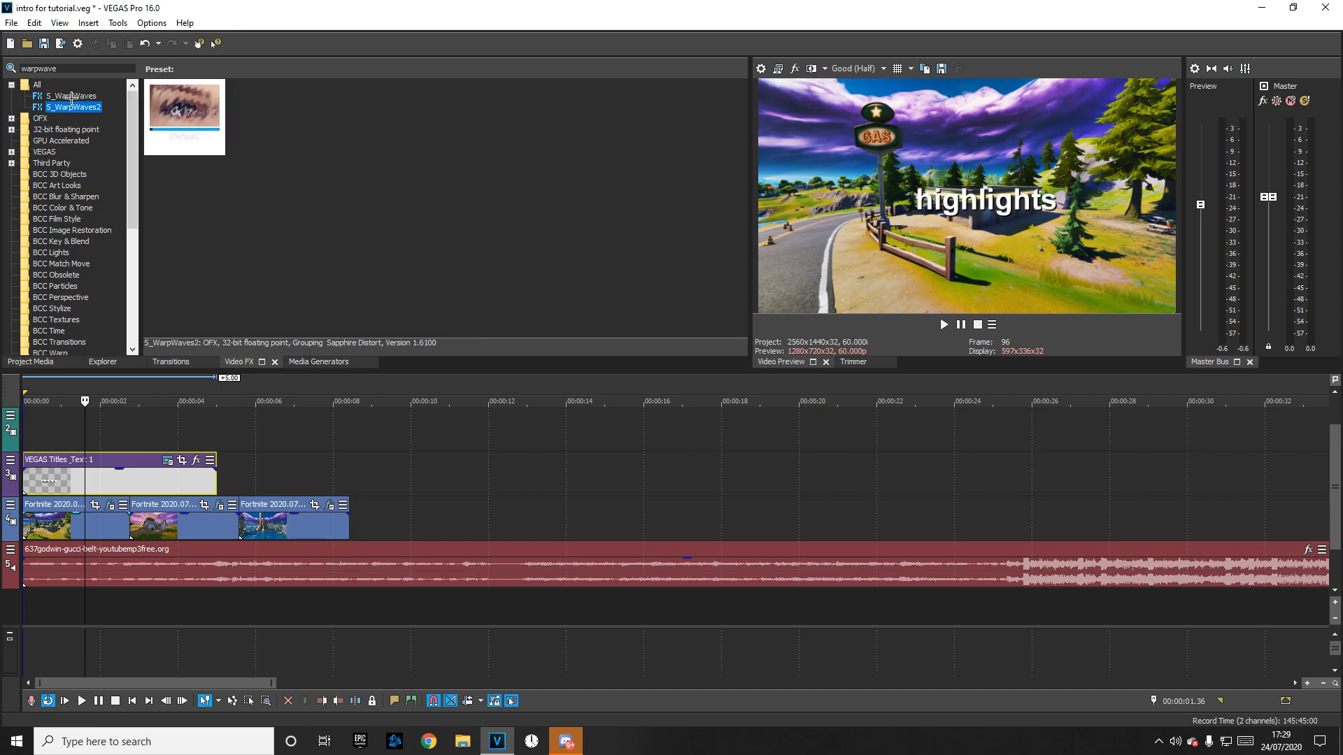
click(73, 95)
drag(348, 107, 125, 380)
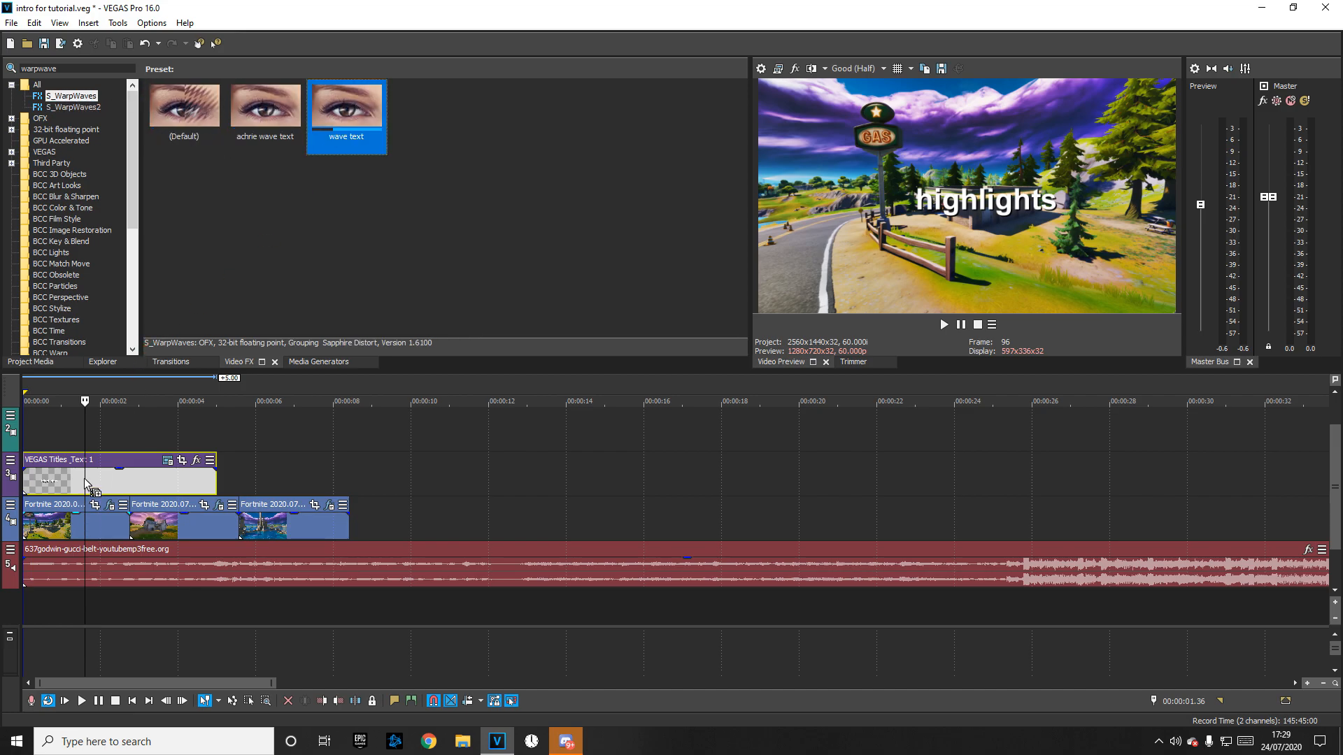
drag(85, 483, 109, 471)
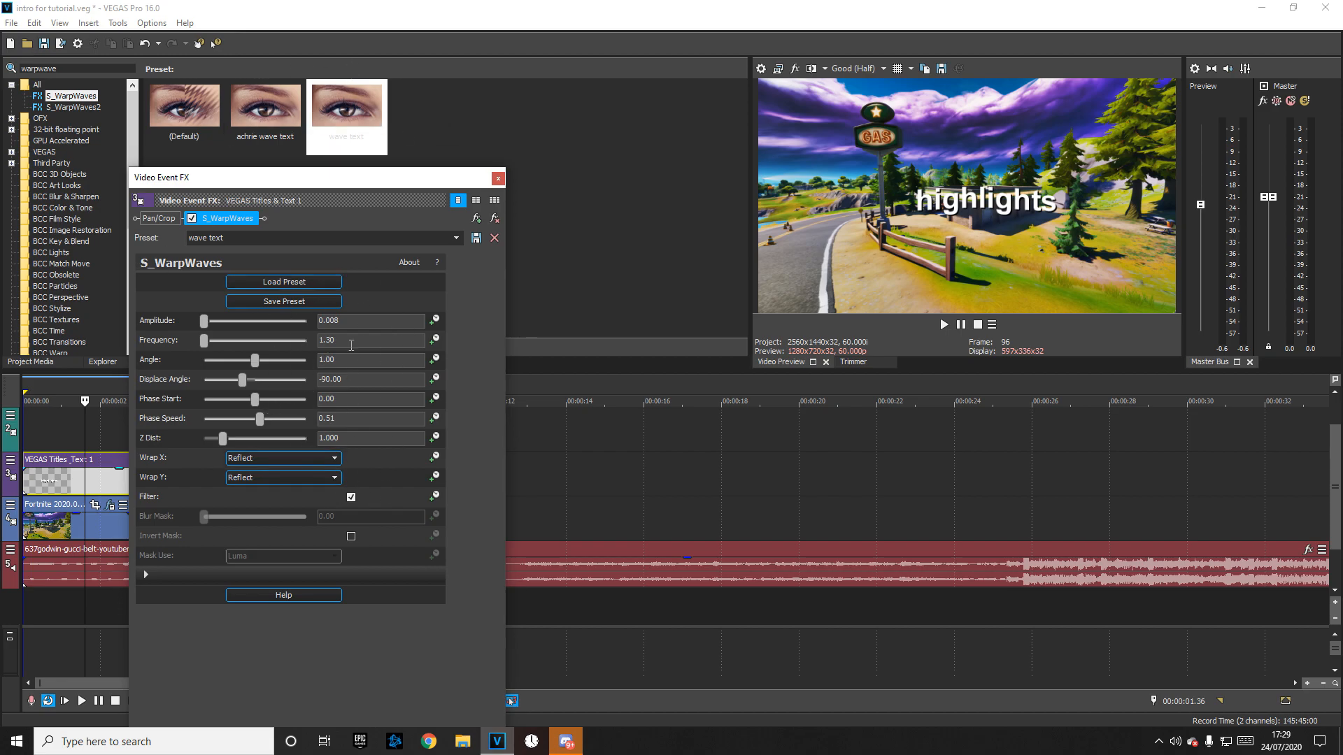
click(496, 177)
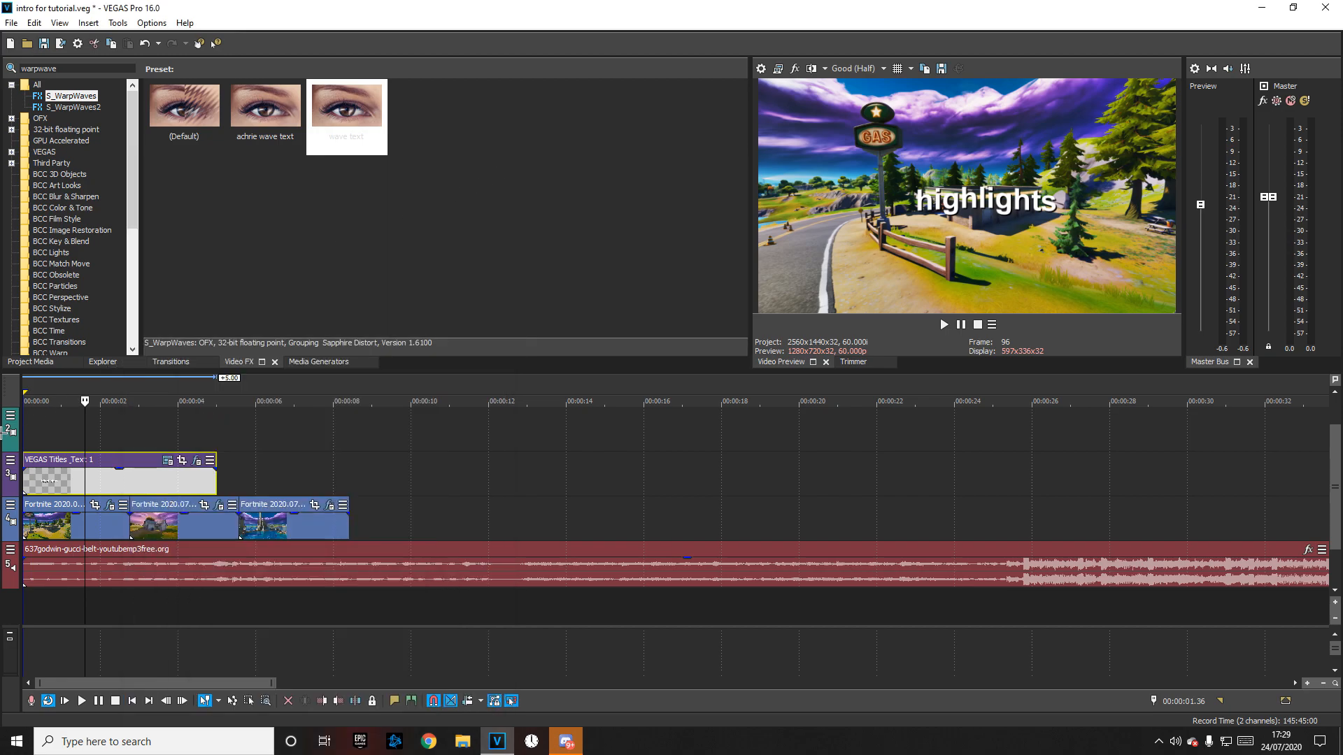
Step: Trim the title event to end with the first Fortnite clip and clear the effects search
click(31, 439)
drag(217, 478, 130, 480)
click(128, 440)
click(60, 430)
drag(60, 69, 2, 70)
key(BackSpace)
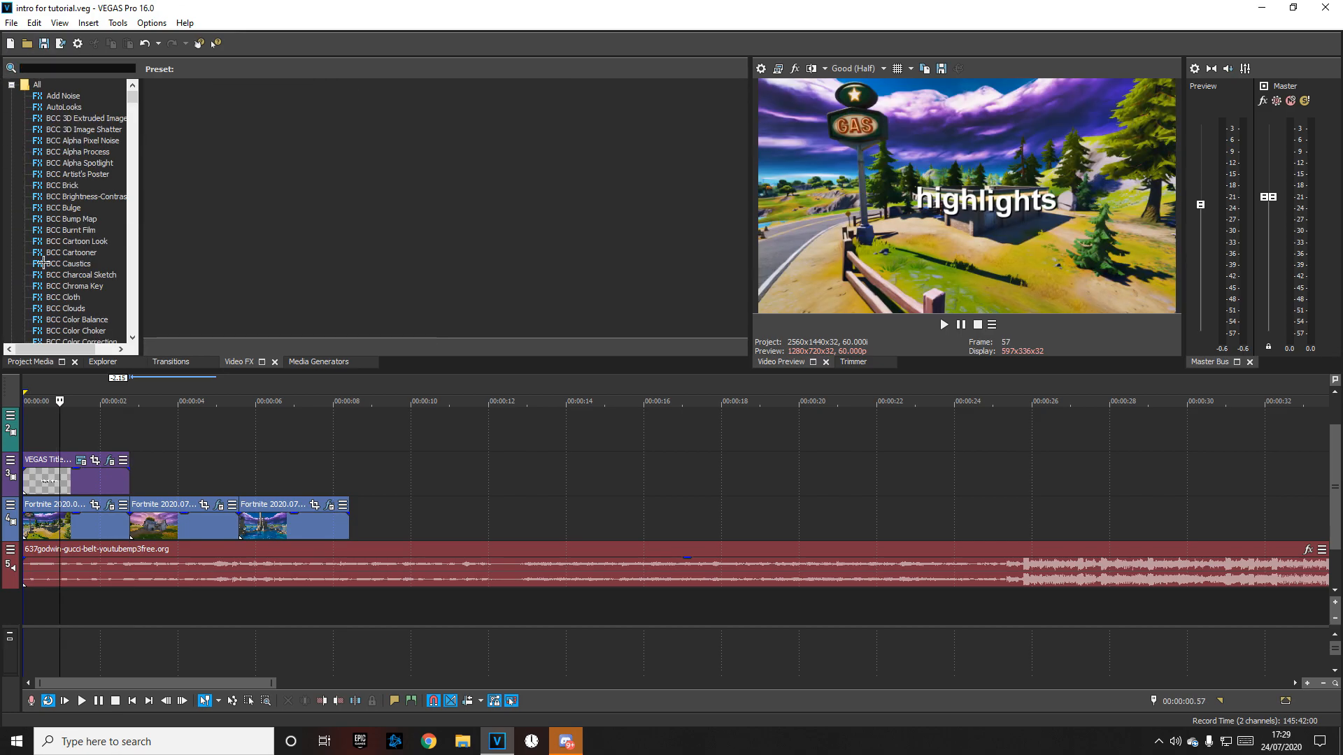
Step: Duplicate the "highlights" title as a new copy of the source media and align it to the start of track 2
click(40, 477)
key(ctrl+c)
key(ctrl+v)
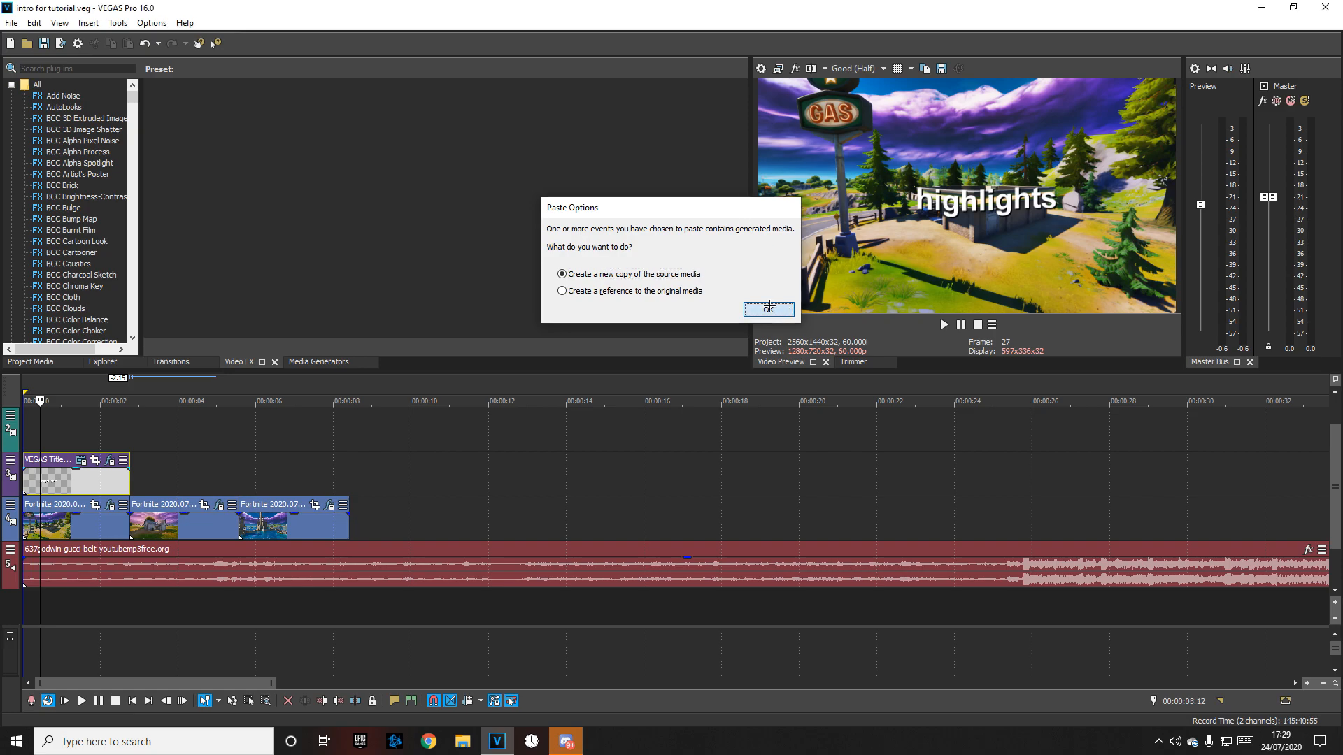
click(768, 309)
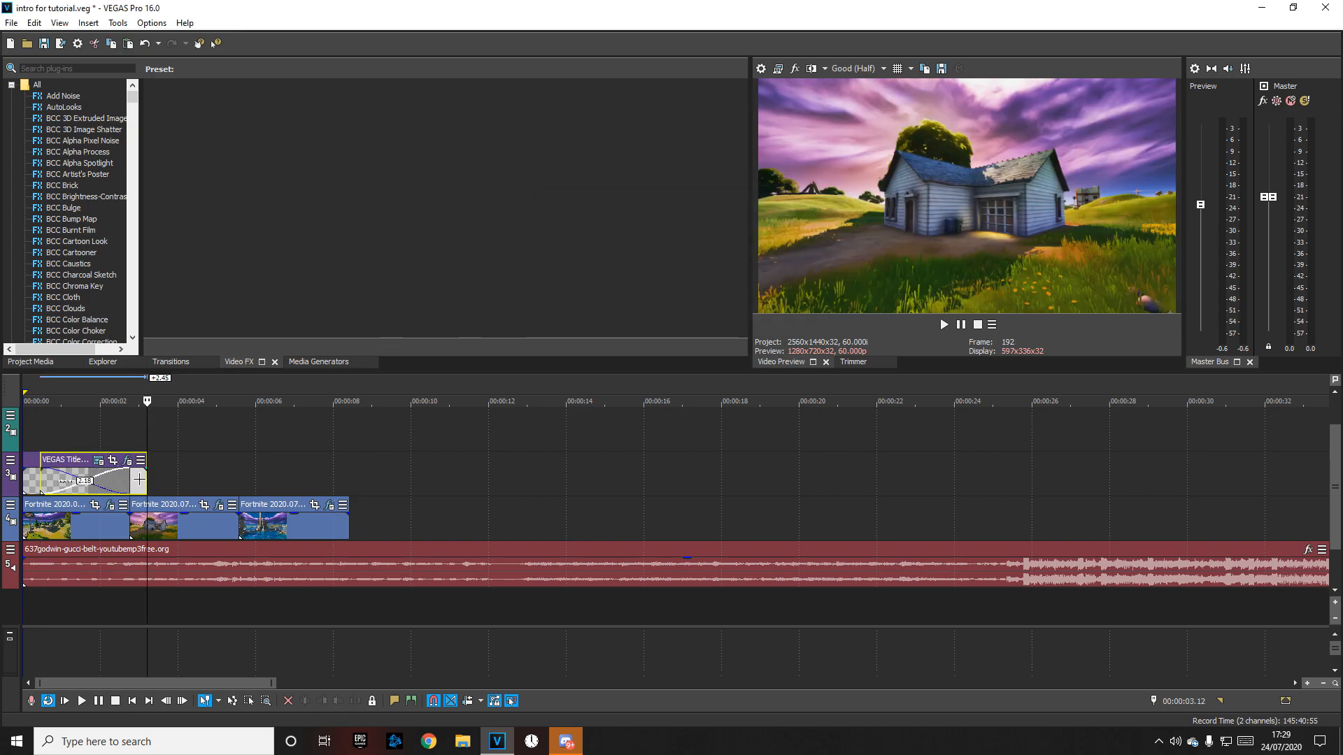
drag(139, 479, 86, 432)
click(86, 433)
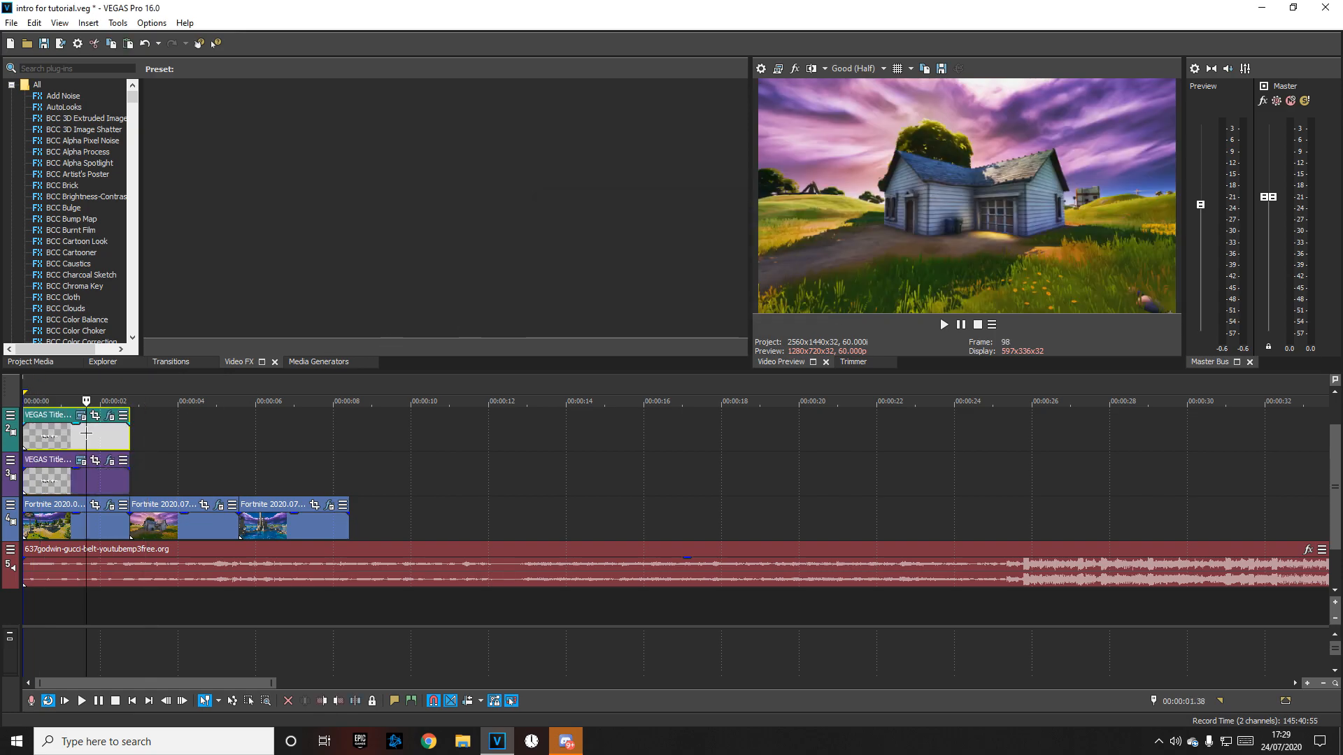
drag(91, 483, 180, 478)
key(ctrl+z)
key(ctrl+z)
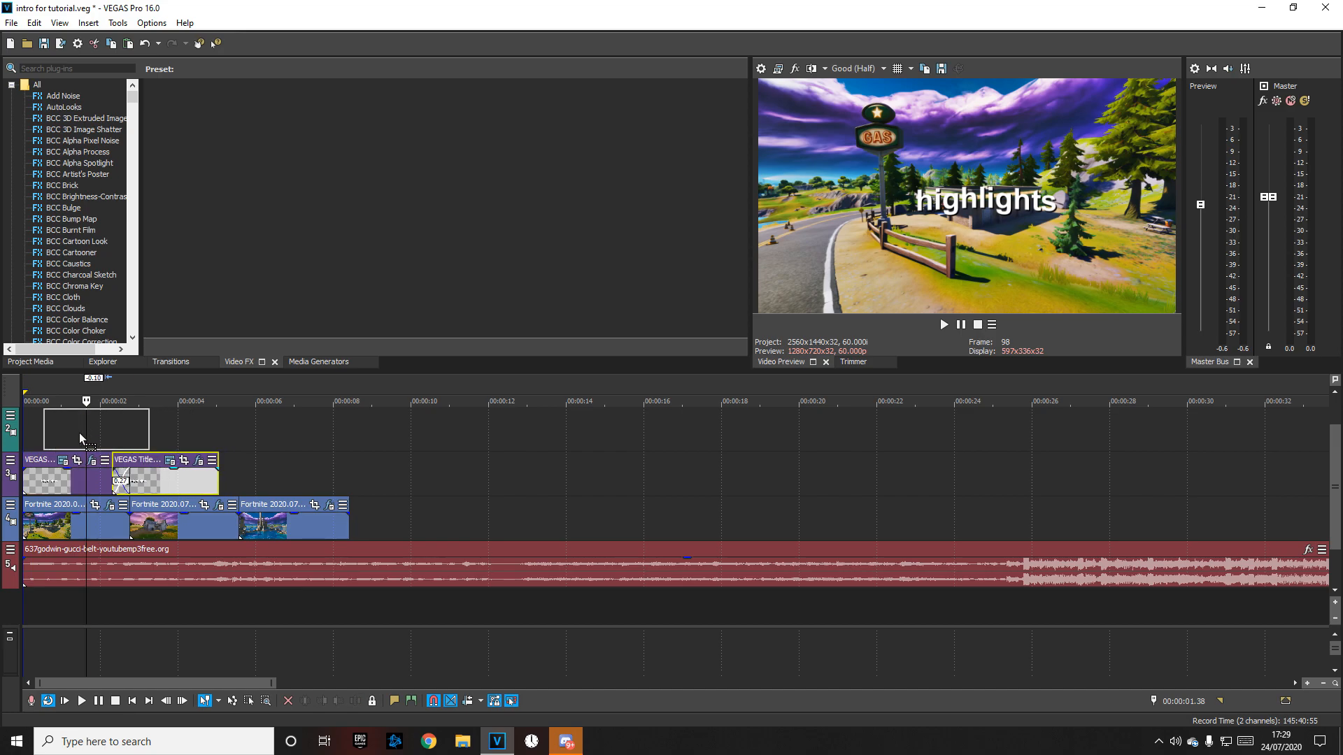
drag(79, 434, 59, 434)
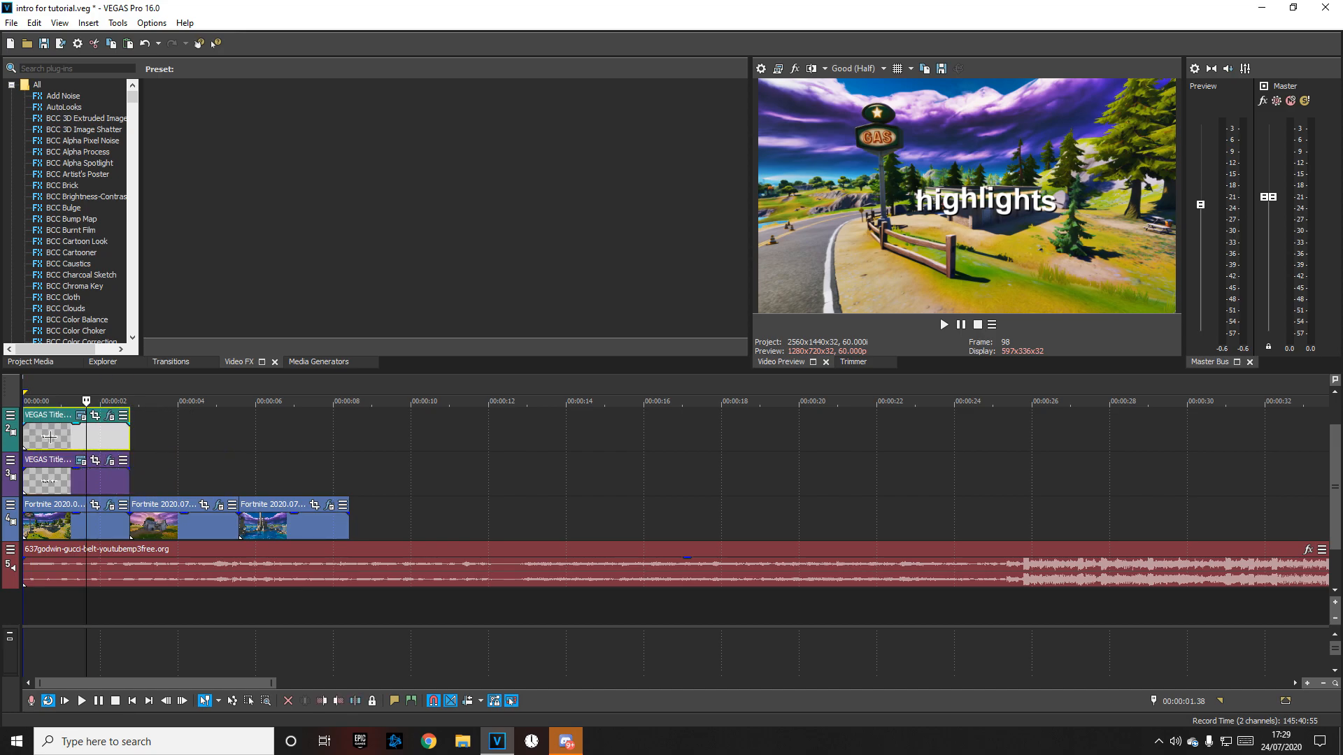
Step: Replace the text of the title event on track 3 with "#9" and close the generator settings
click(82, 486)
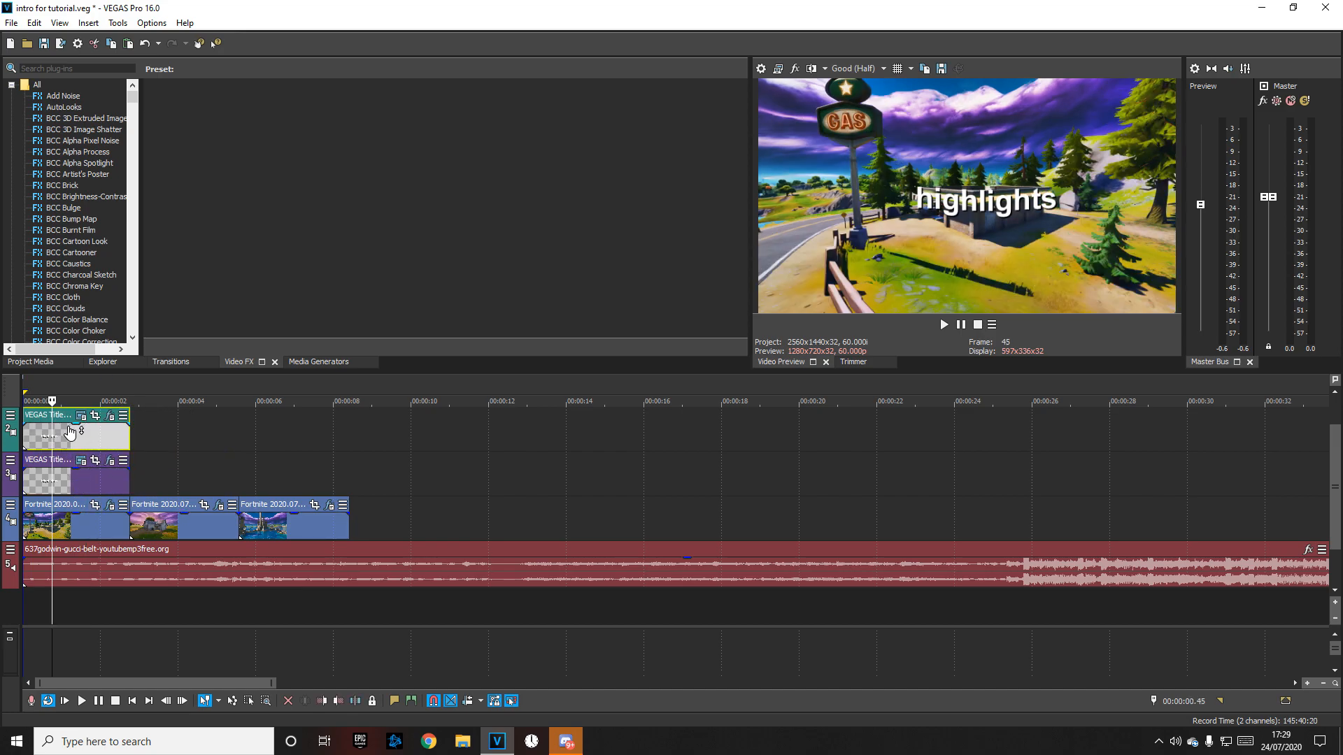
right_click(76, 482)
click(132, 277)
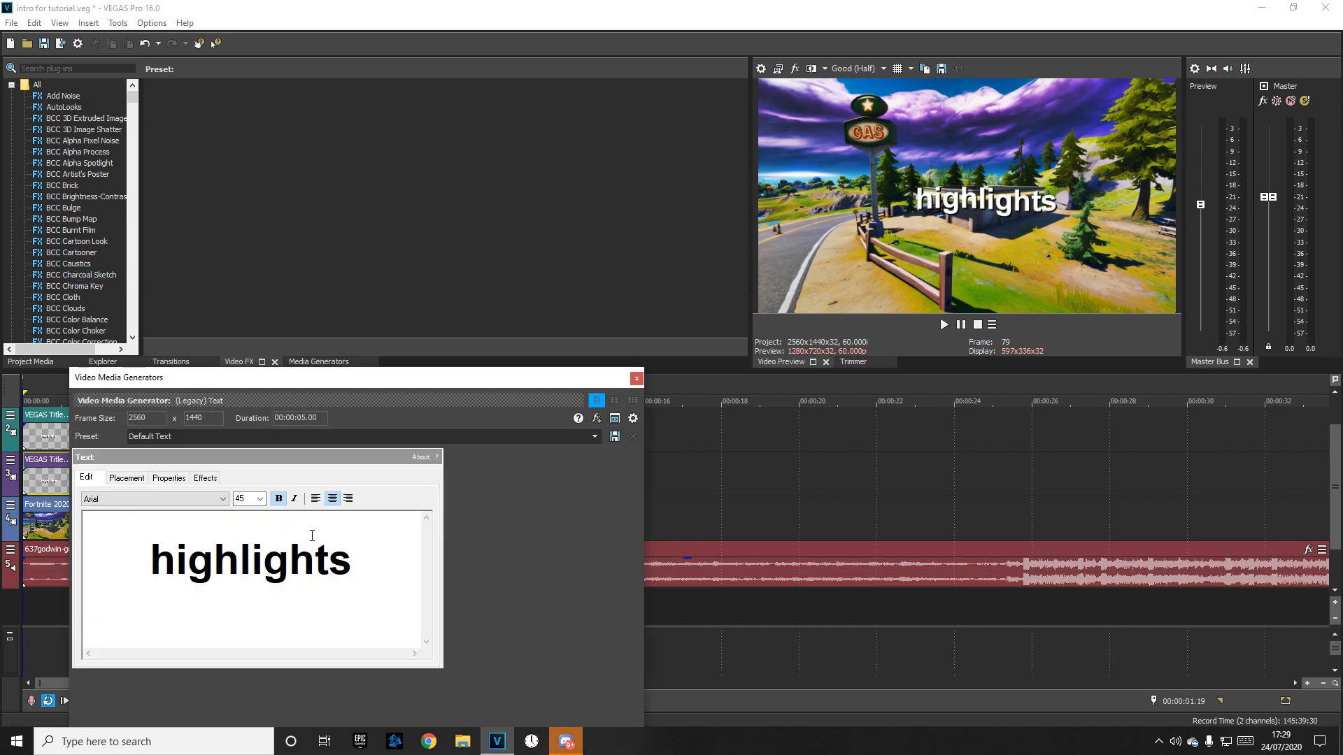
key(ctrl+a)
click(944, 324)
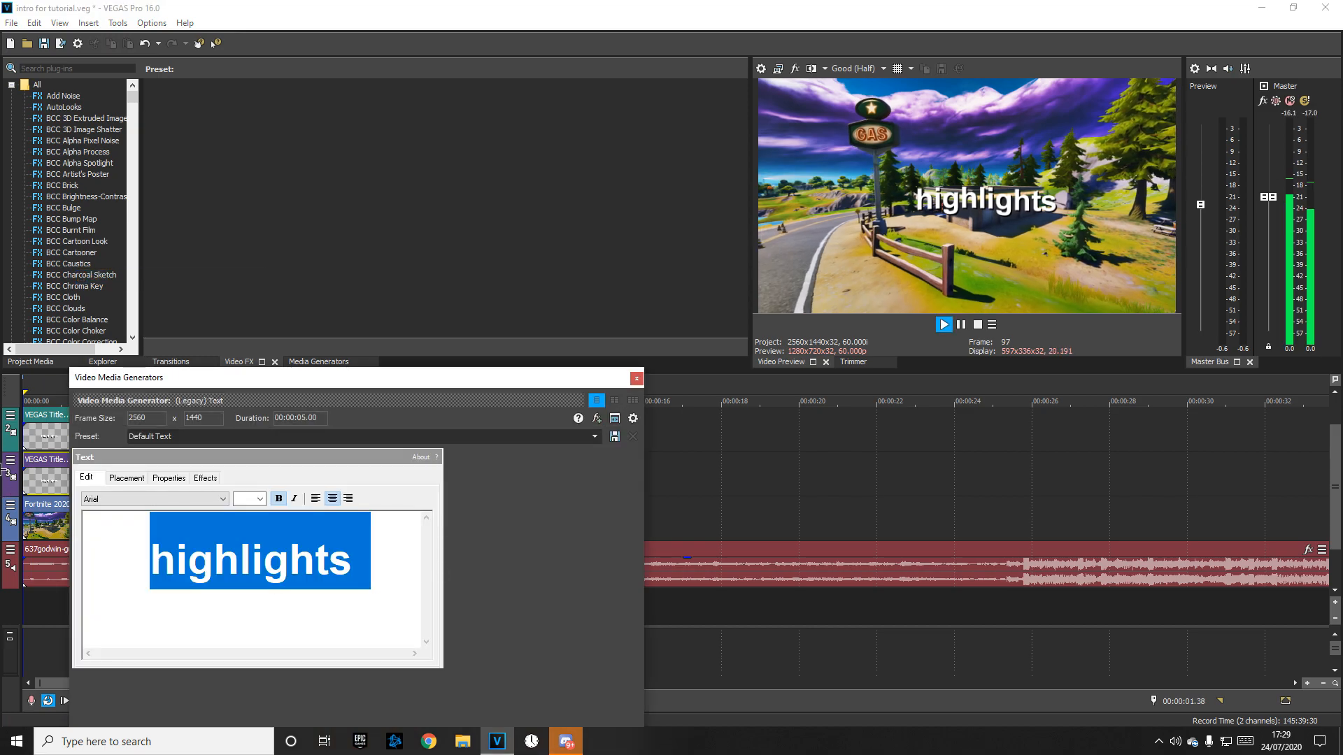
click(960, 324)
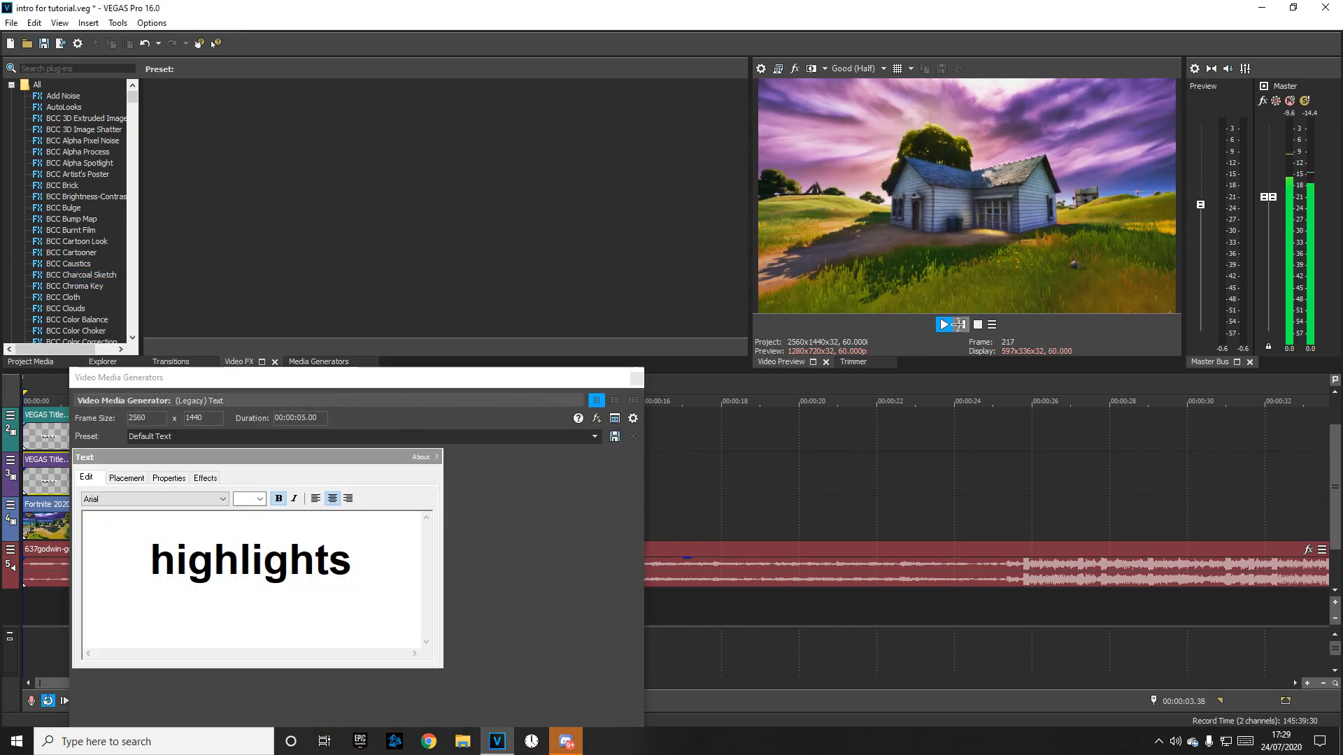
click(366, 565)
key(BackSpace)
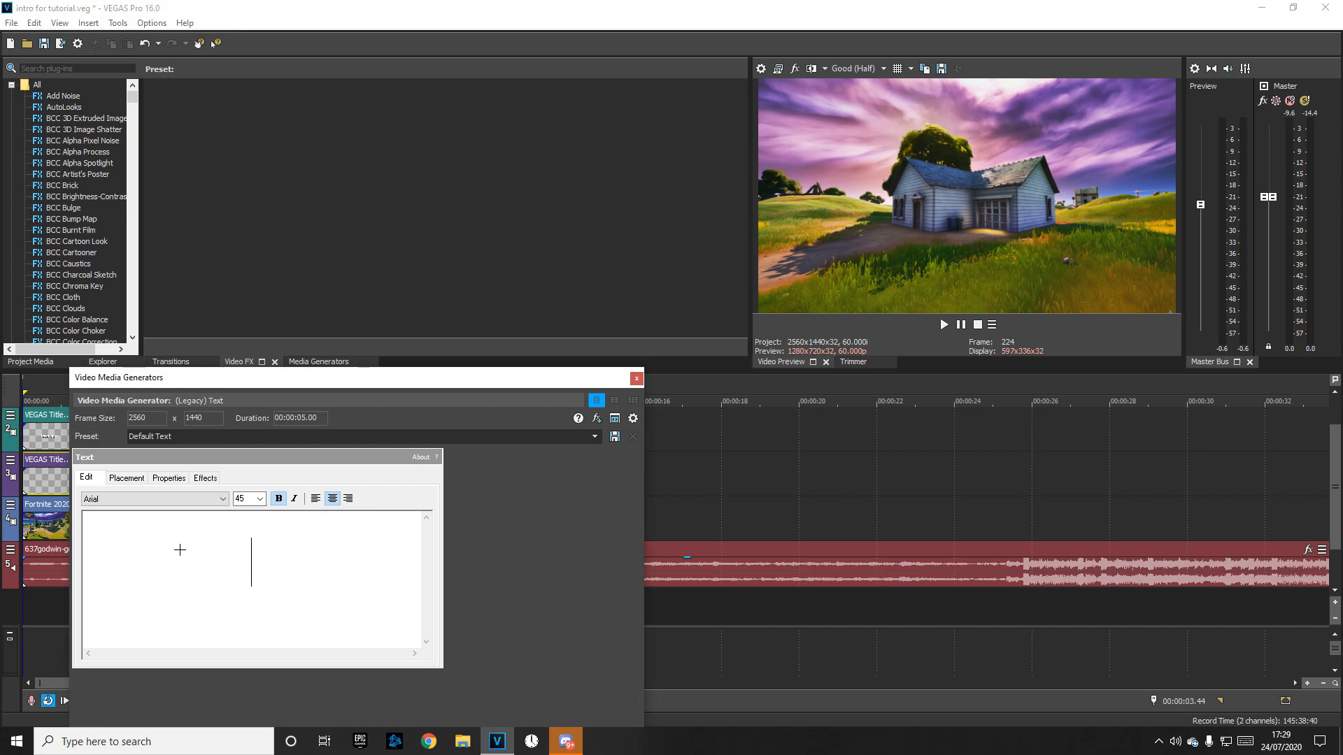
text(@)
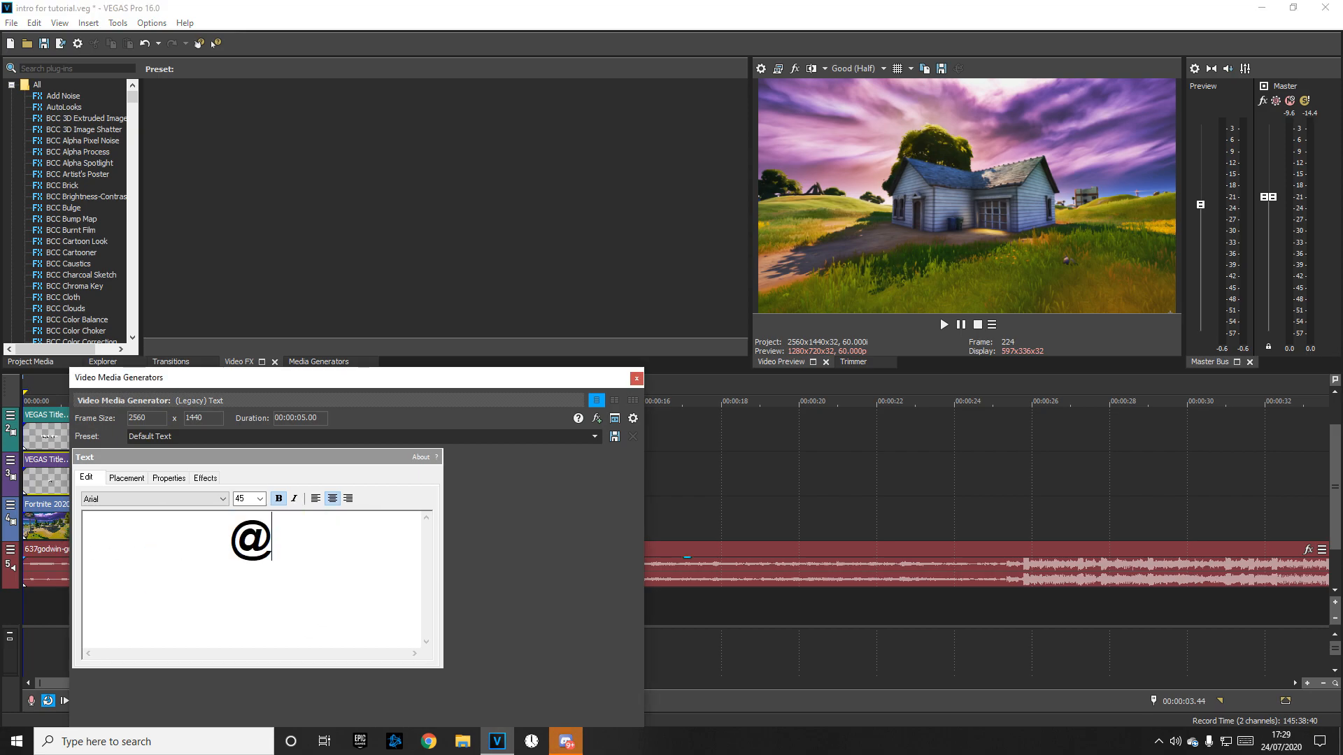
key(BackSpace)
text($)
key(BackSpace)
text(#)
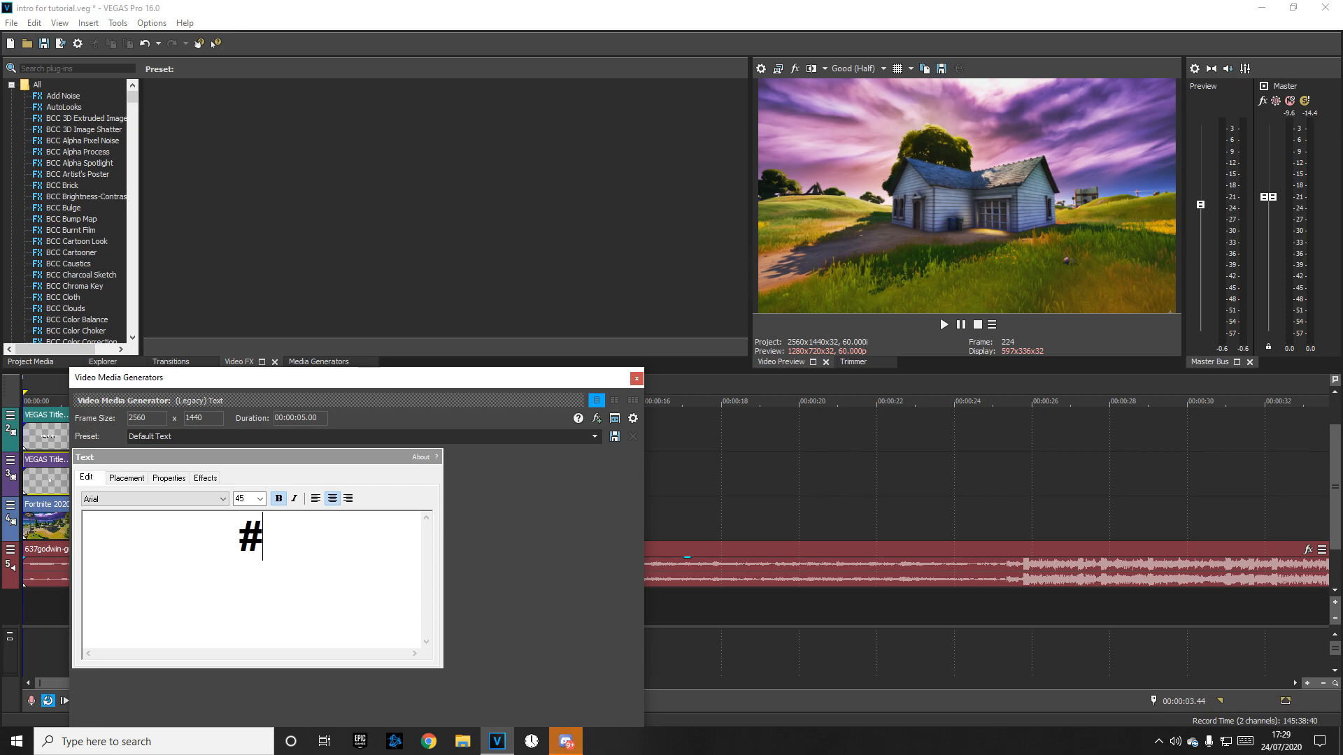
text(9)
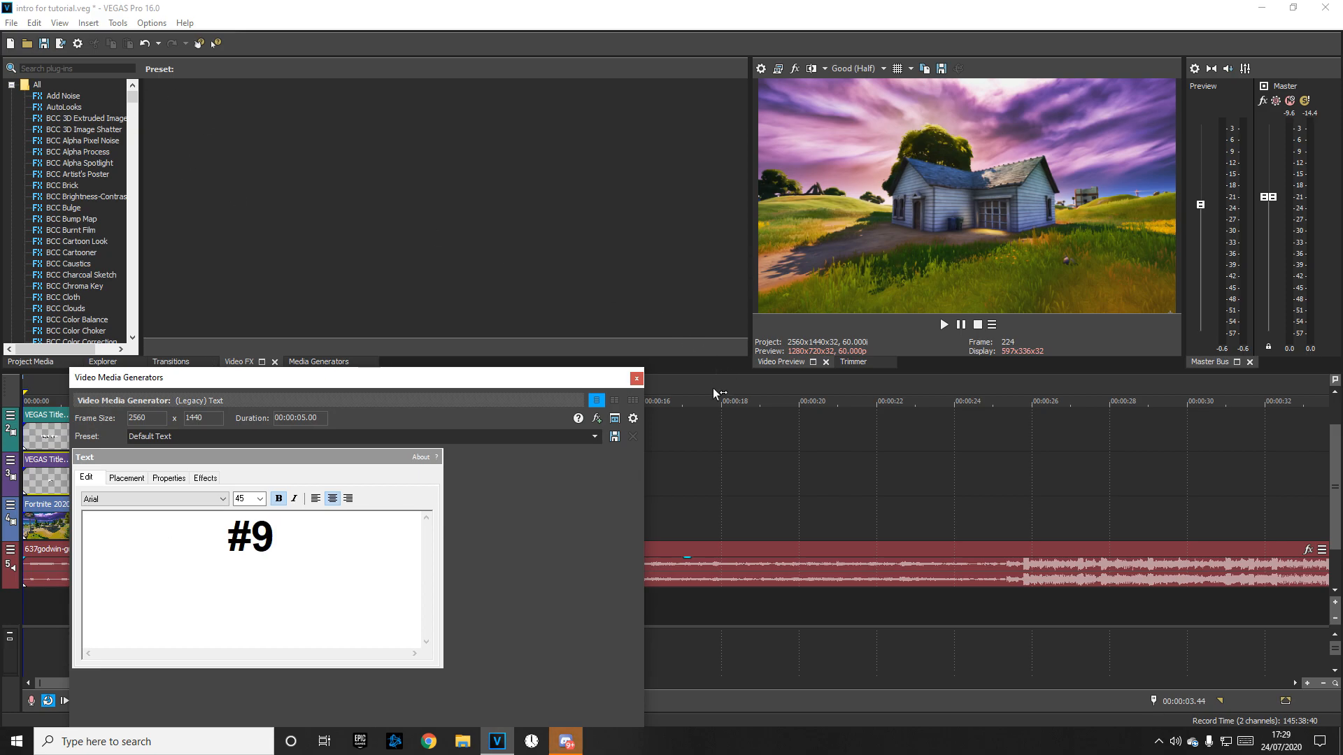
click(636, 377)
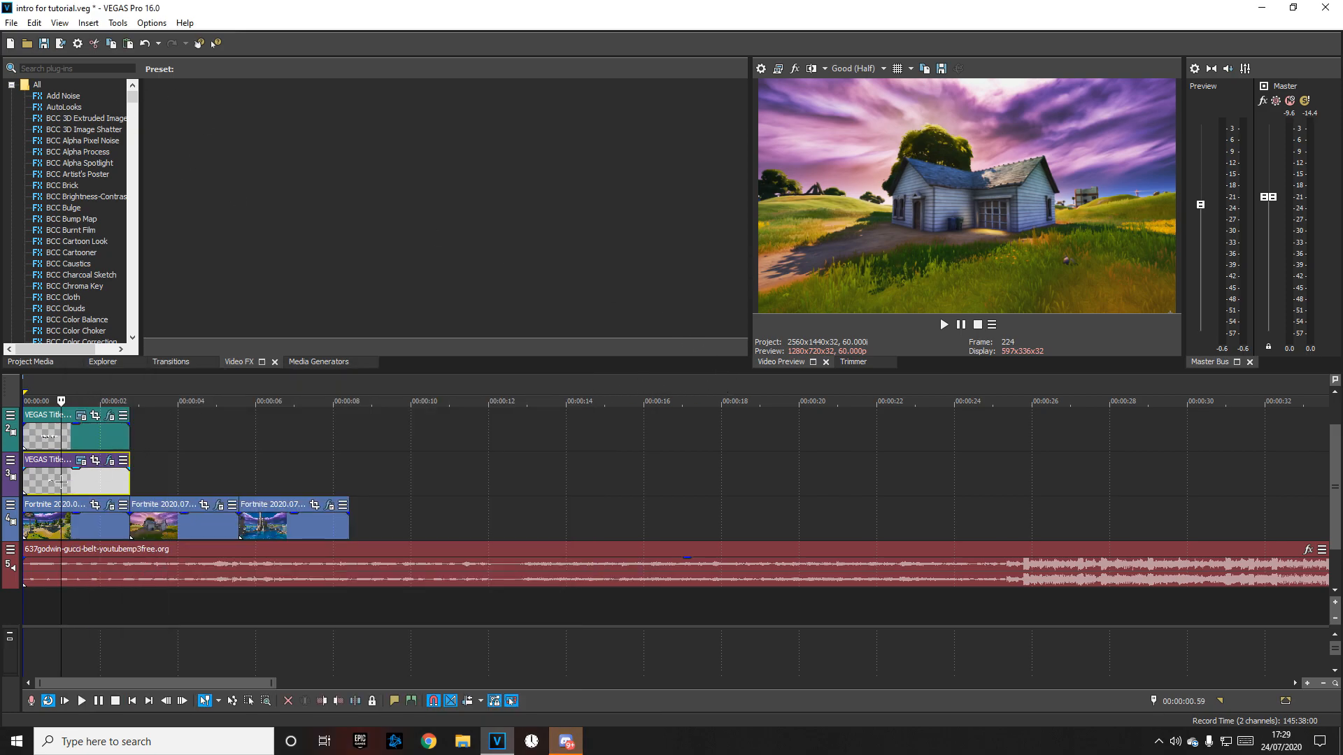
Step: Change the text of the track 3 title to "9" and set its size to 150
right_click(60, 482)
click(165, 275)
key(ctrl+a)
key(BackSpace)
text(9)
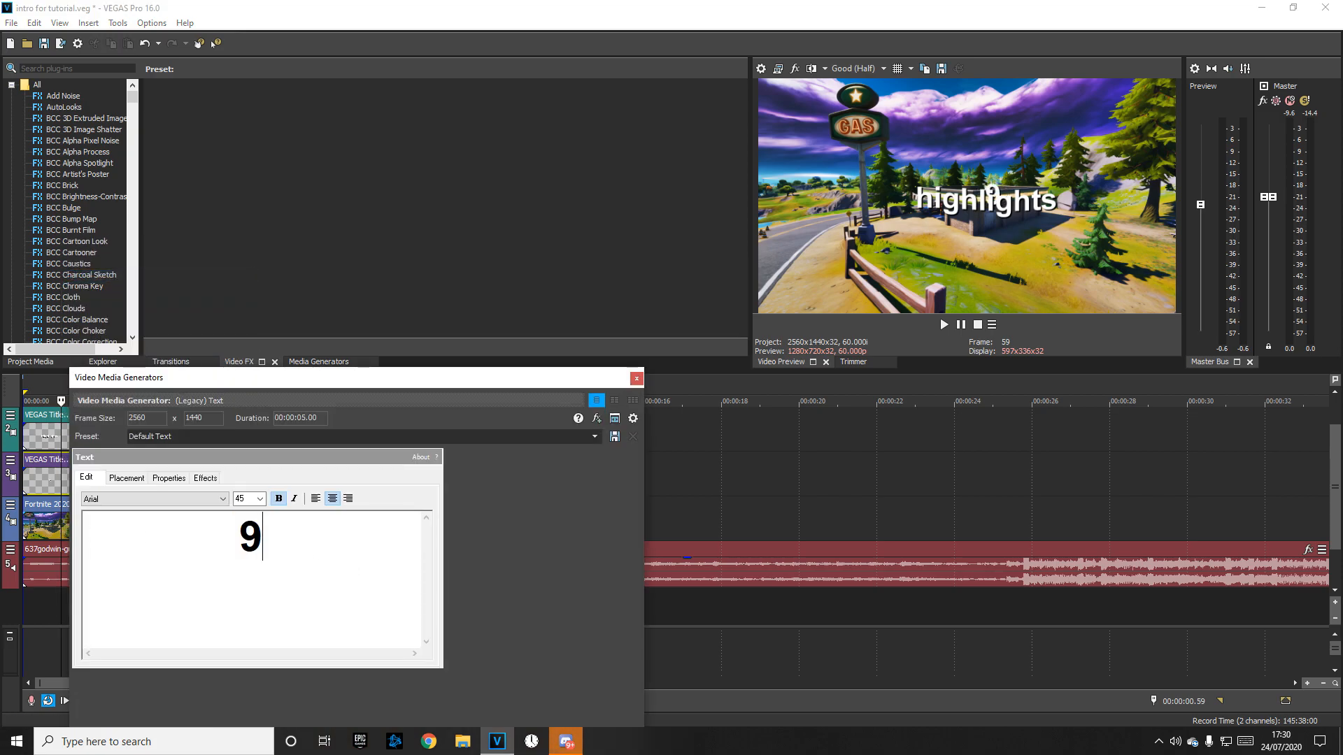
key(ctrl+a)
text(150)
key(Return)
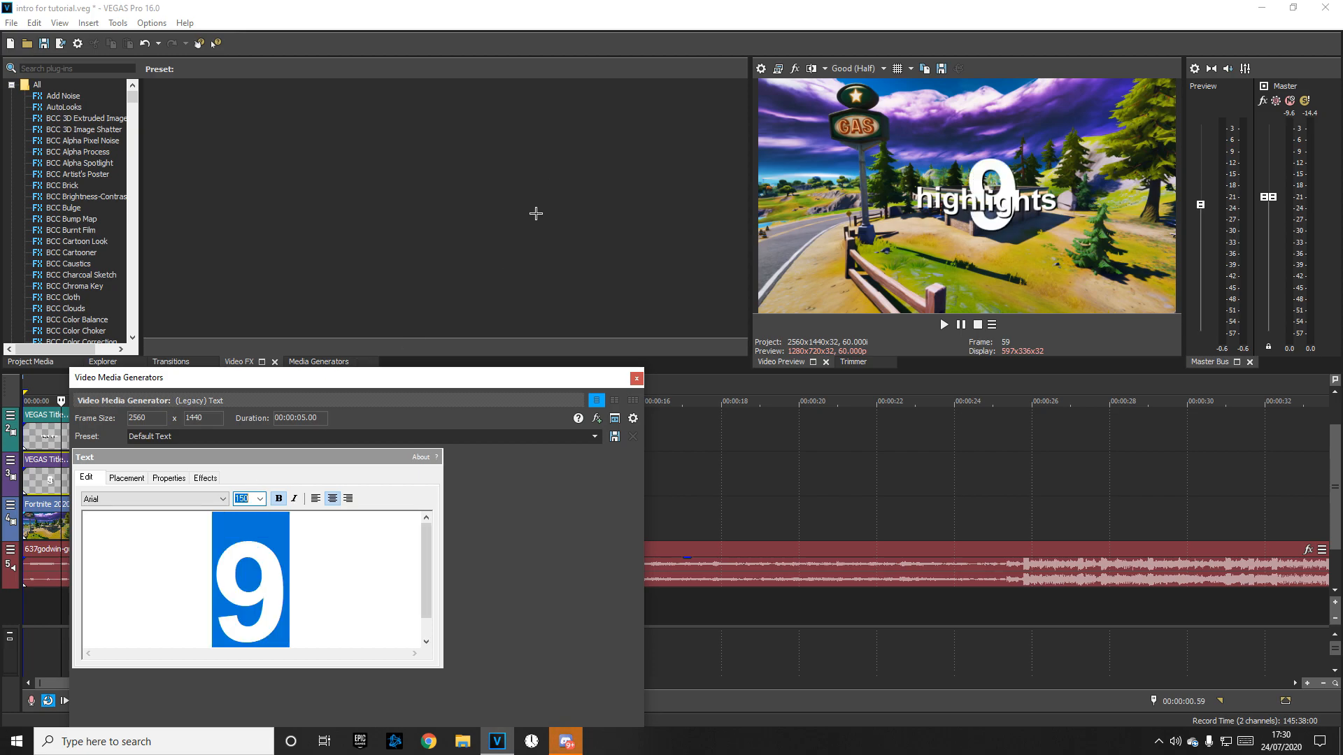
Step: Place the "9" freely at about X 0.102, Y 0.029 behind the "highlights" text and close the generator settings
click(126, 478)
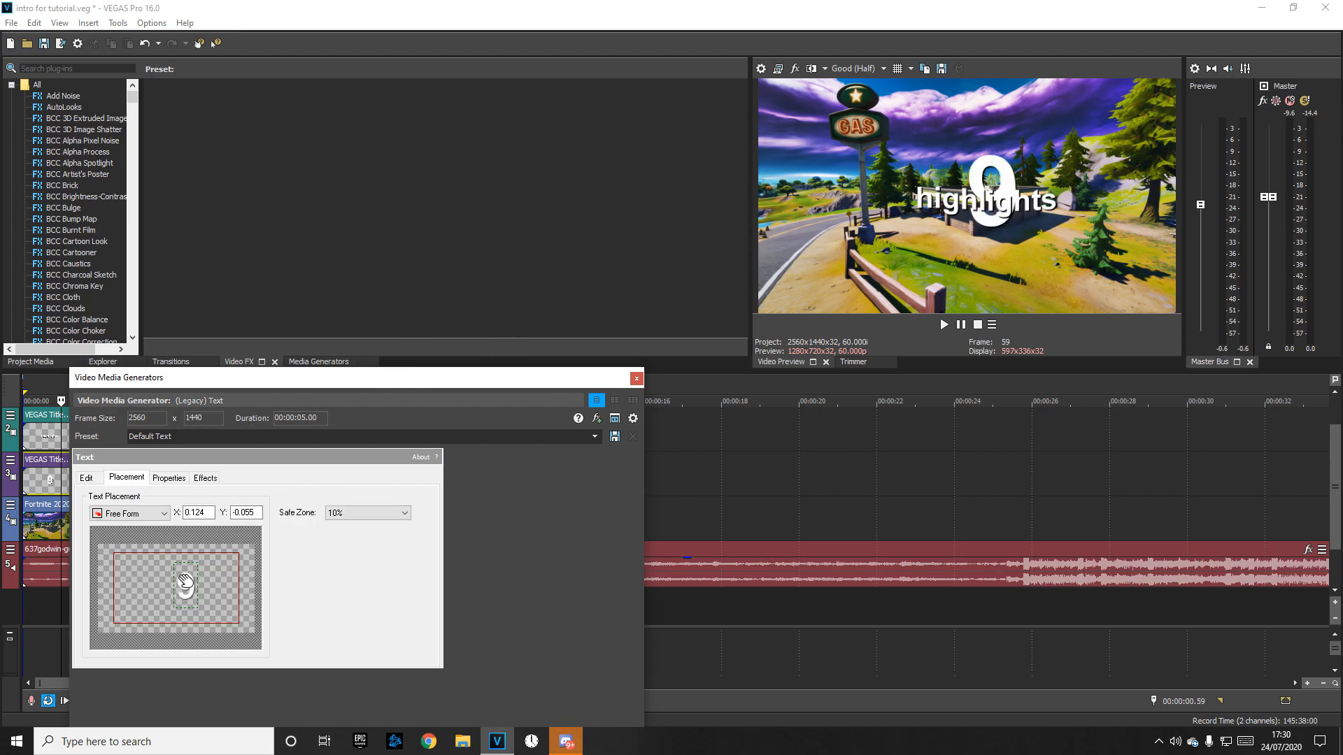
drag(186, 581, 184, 584)
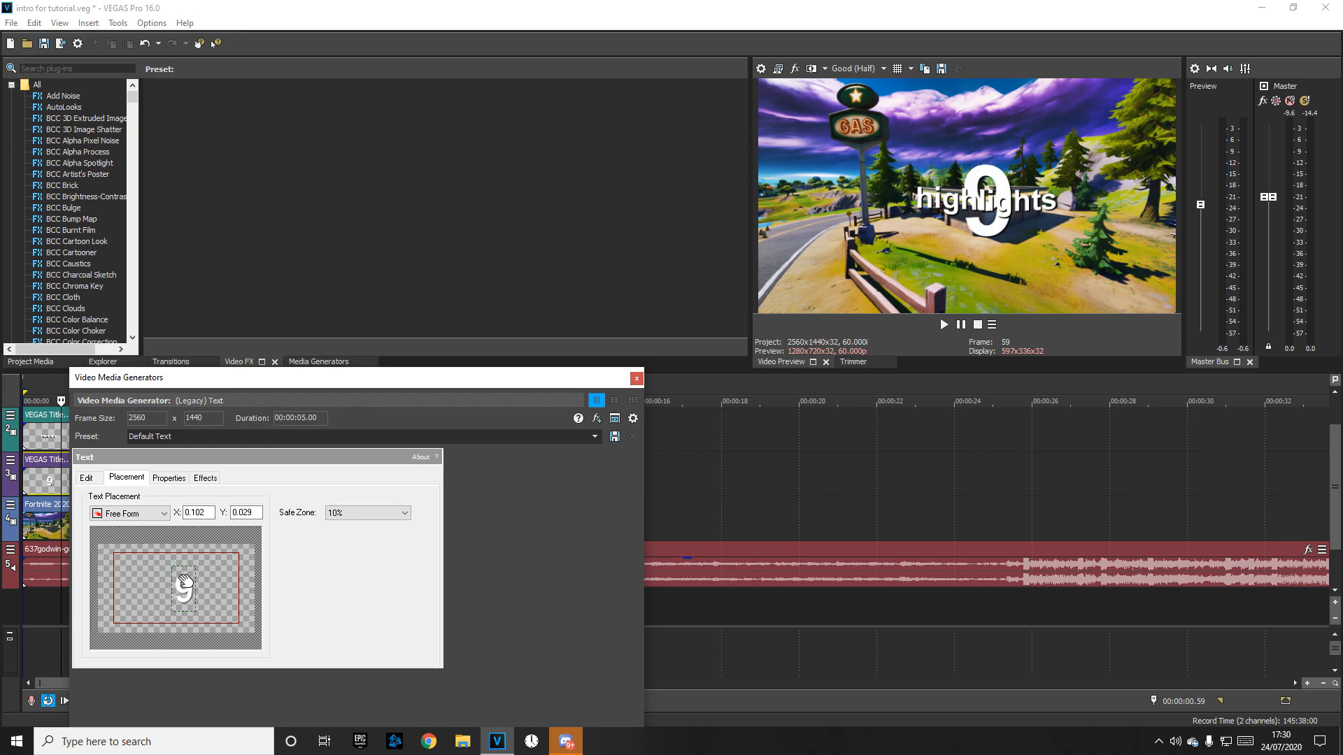
click(637, 379)
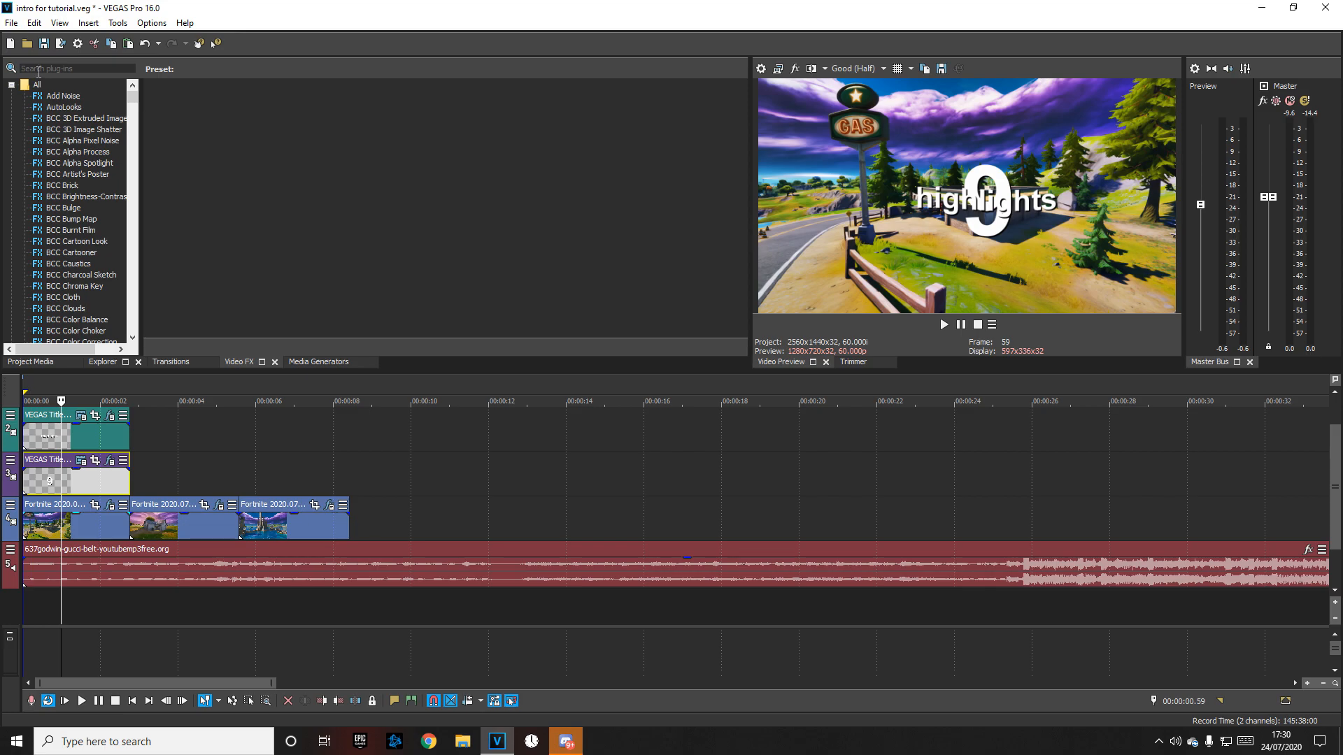
Step: Search the effects for "border" and apply the Border Soft Edge preset to the "9" event with size about 0.421
click(64, 69)
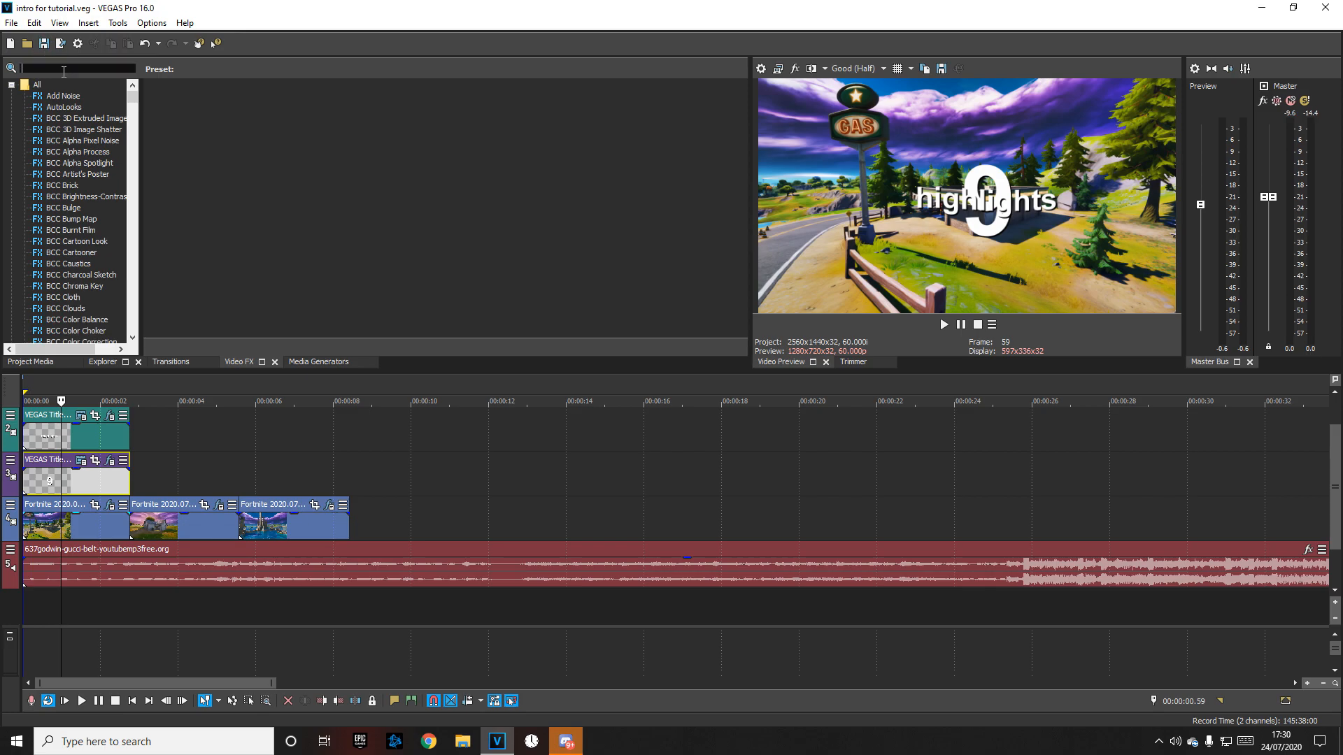
text(border)
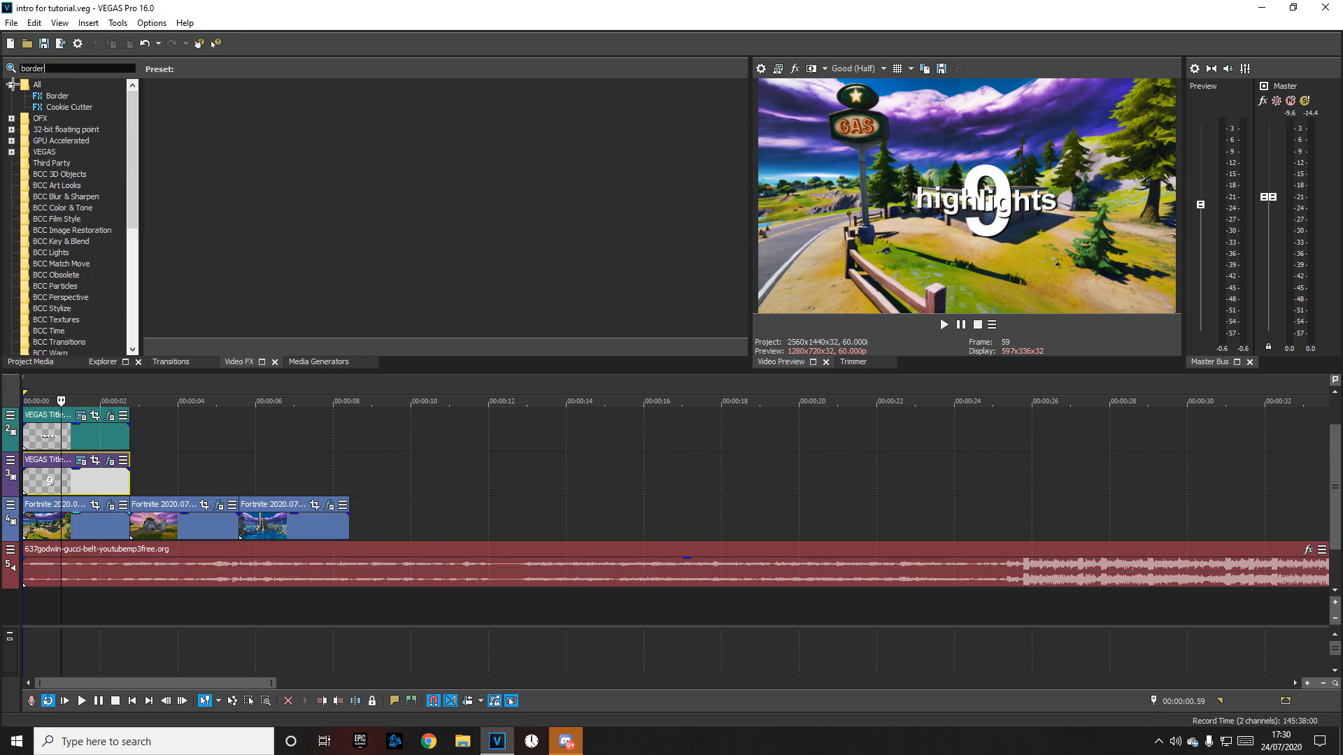
drag(265, 106, 96, 432)
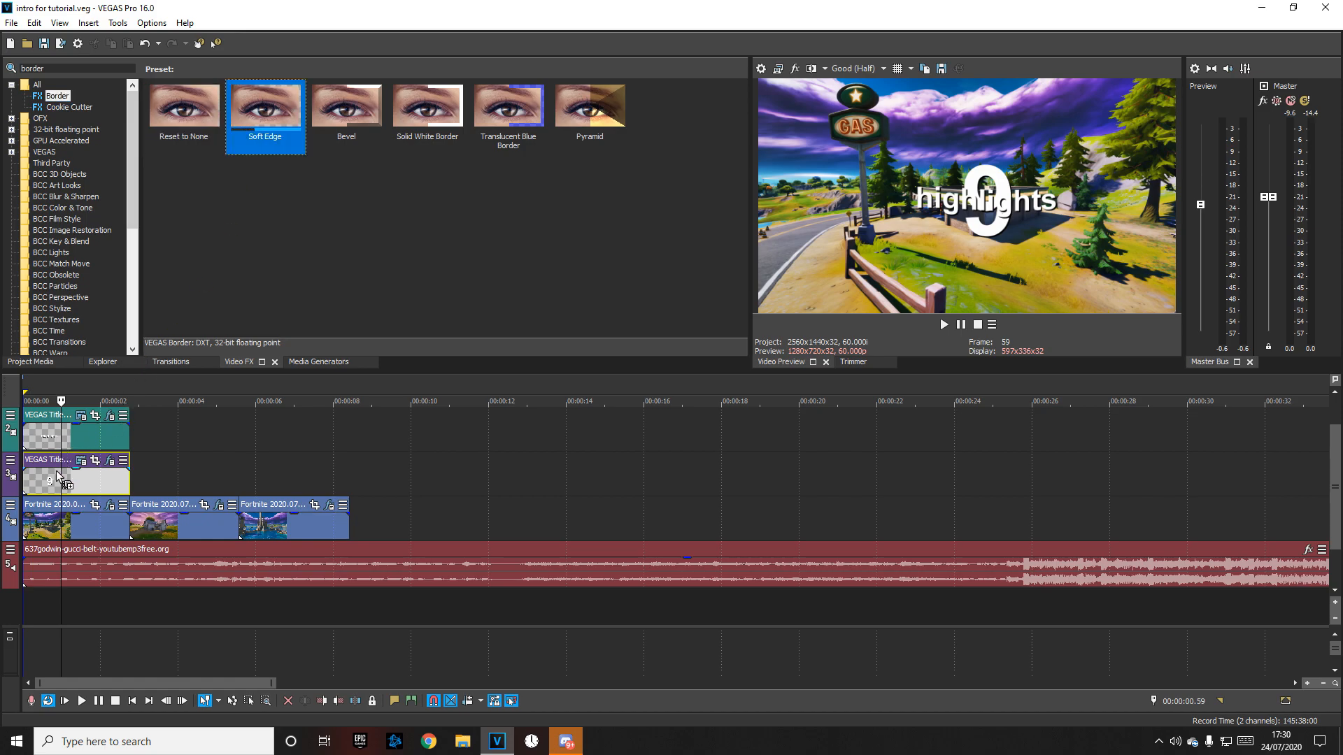
drag(61, 479, 61, 480)
drag(187, 298, 230, 299)
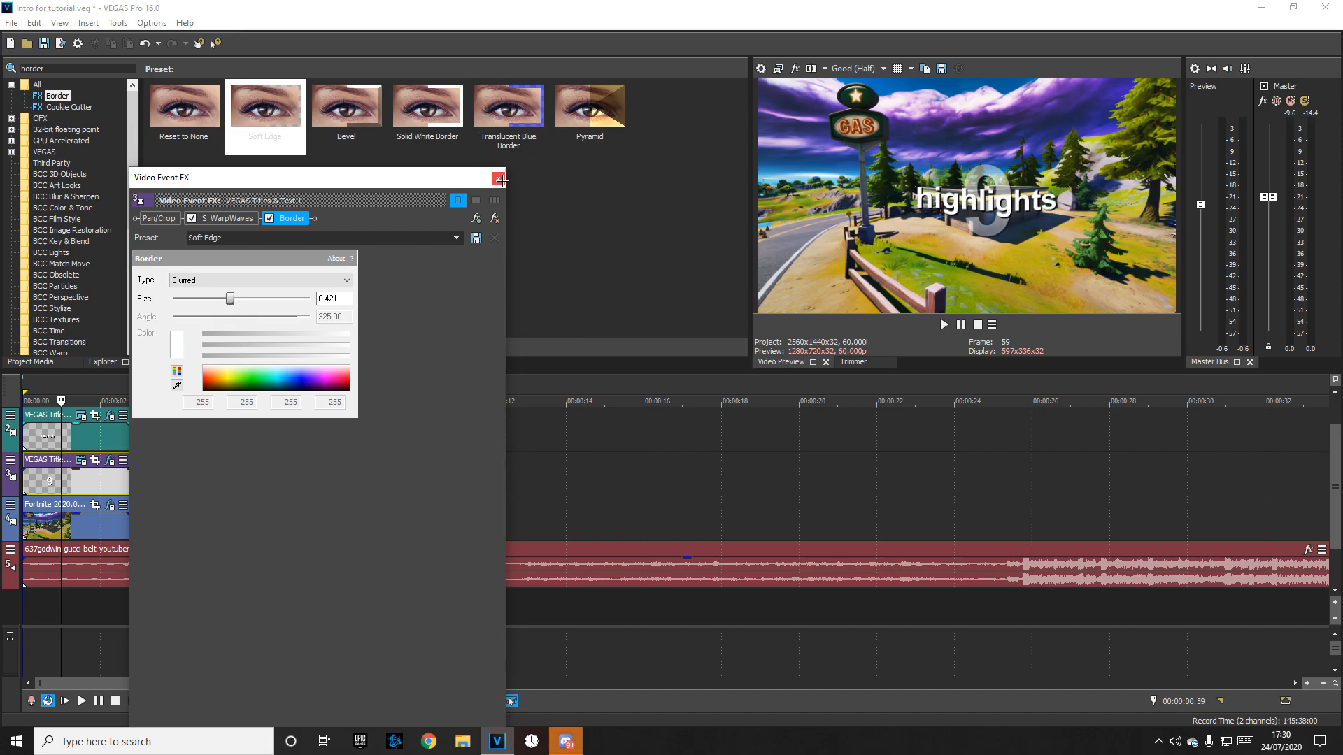
click(498, 178)
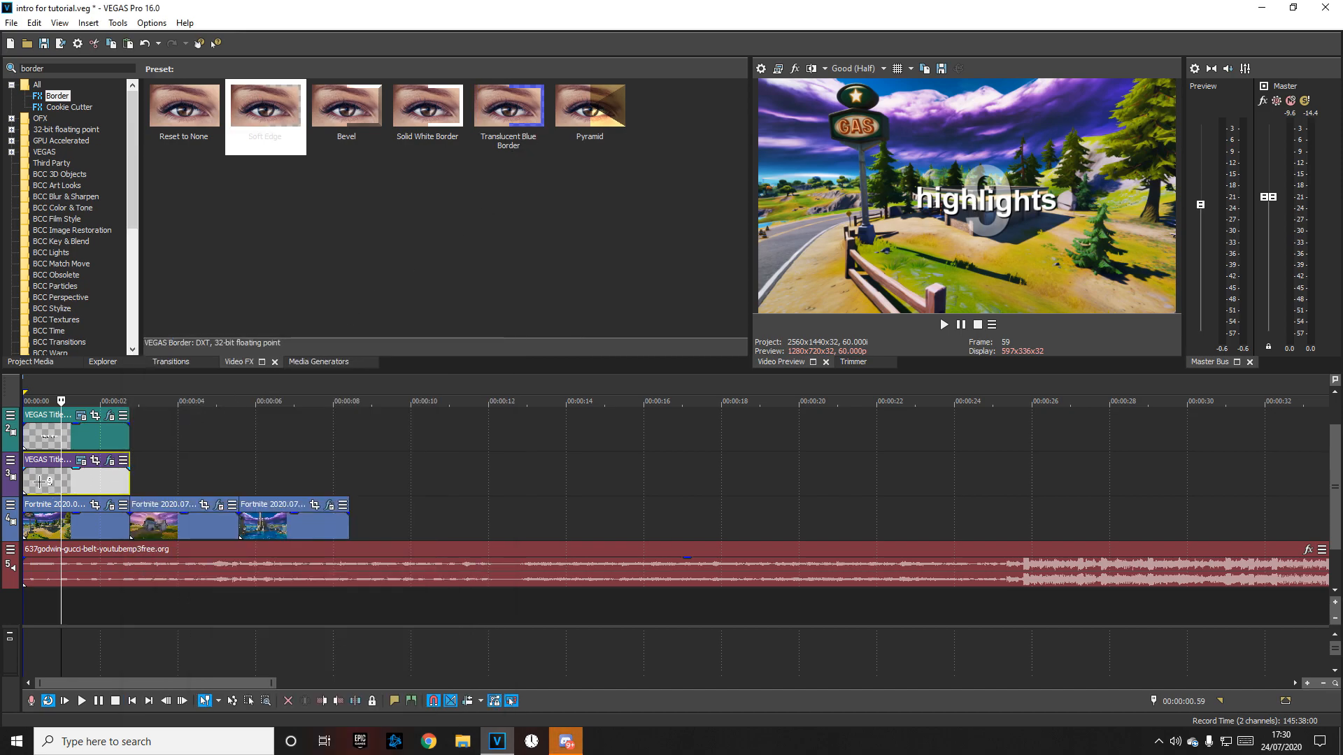
Step: Play the intro from the start to check how the "9" and "highlights" titles look together
click(128, 478)
click(99, 434)
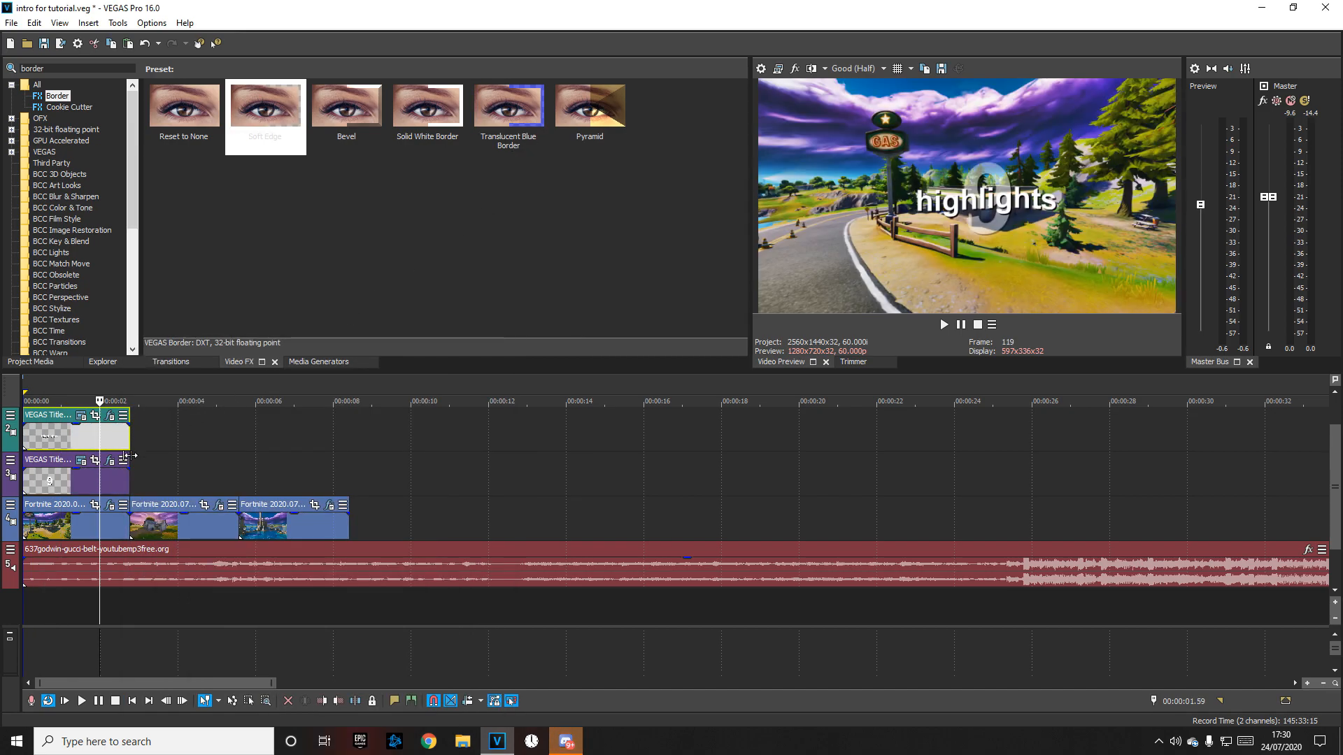
click(83, 524)
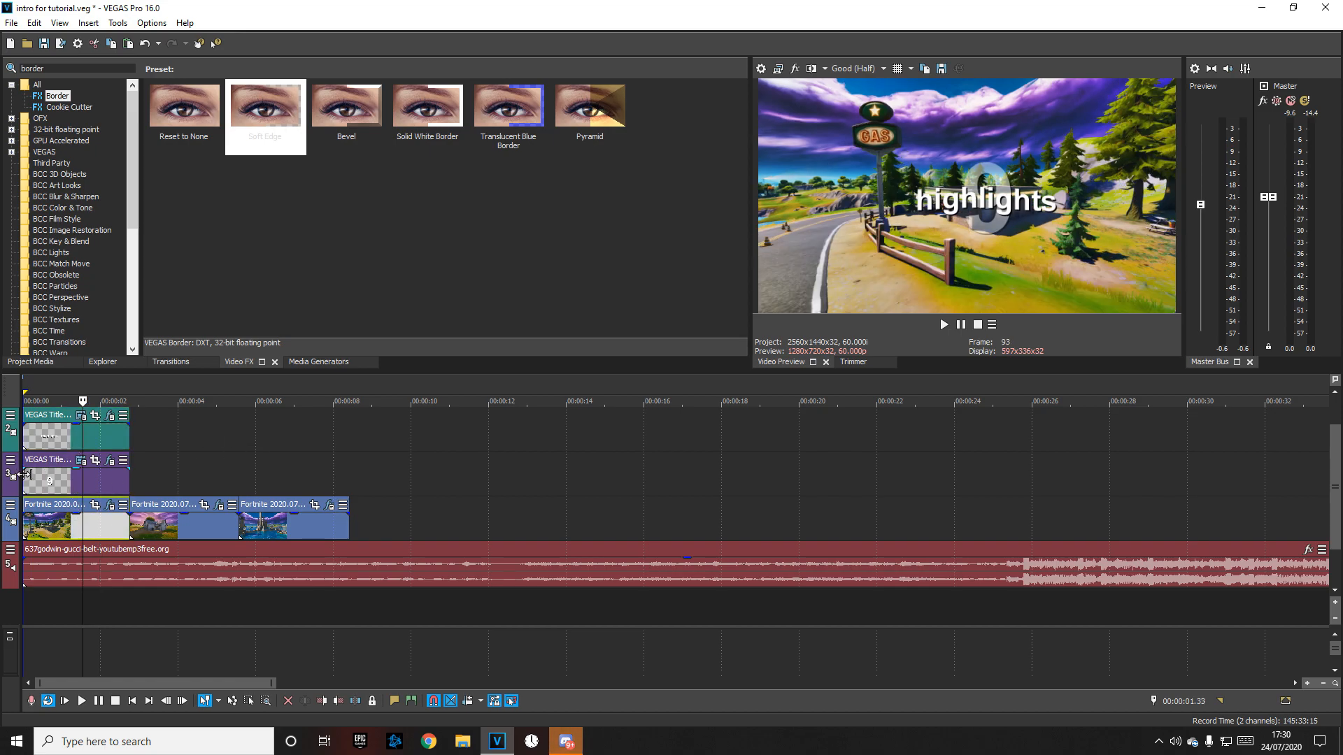
click(24, 472)
click(944, 324)
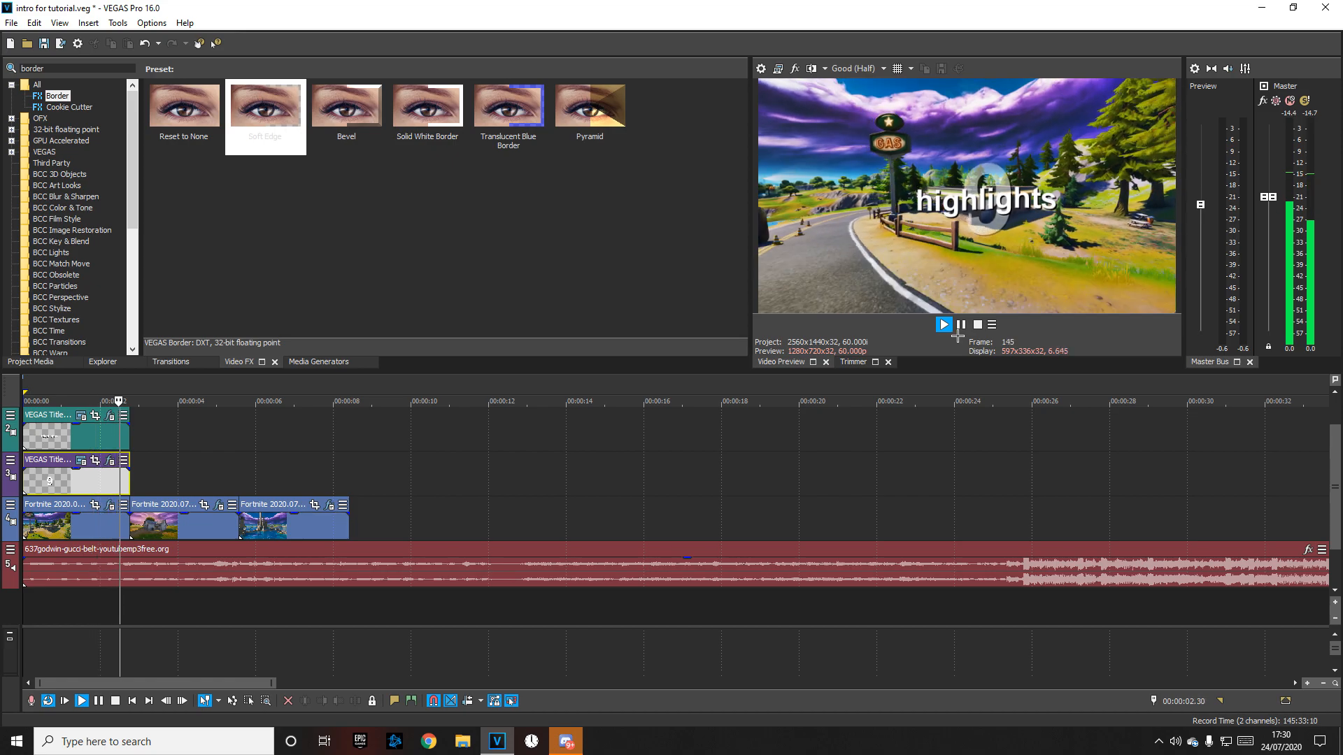
click(961, 324)
Step: Review the Border effect settings applied to the "9" title event on track 3 and close them
right_click(64, 476)
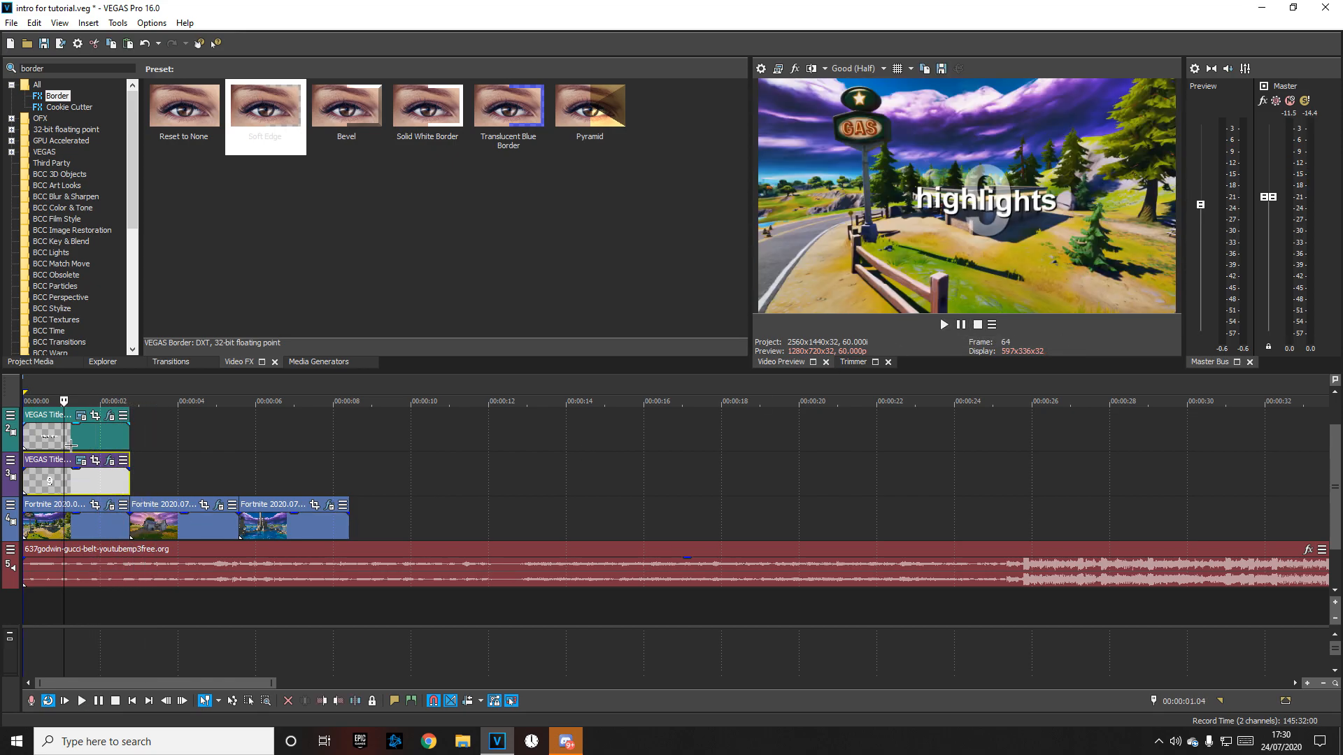
right_click(57, 488)
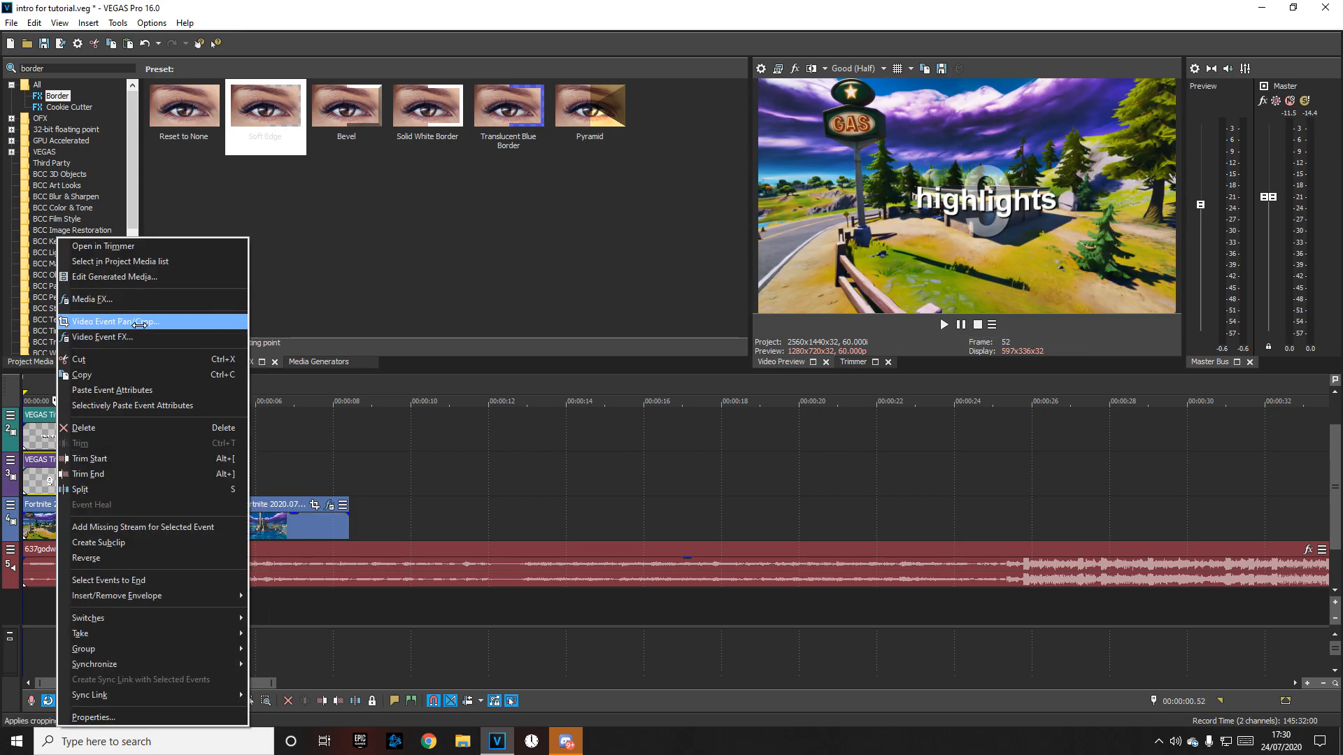
click(102, 337)
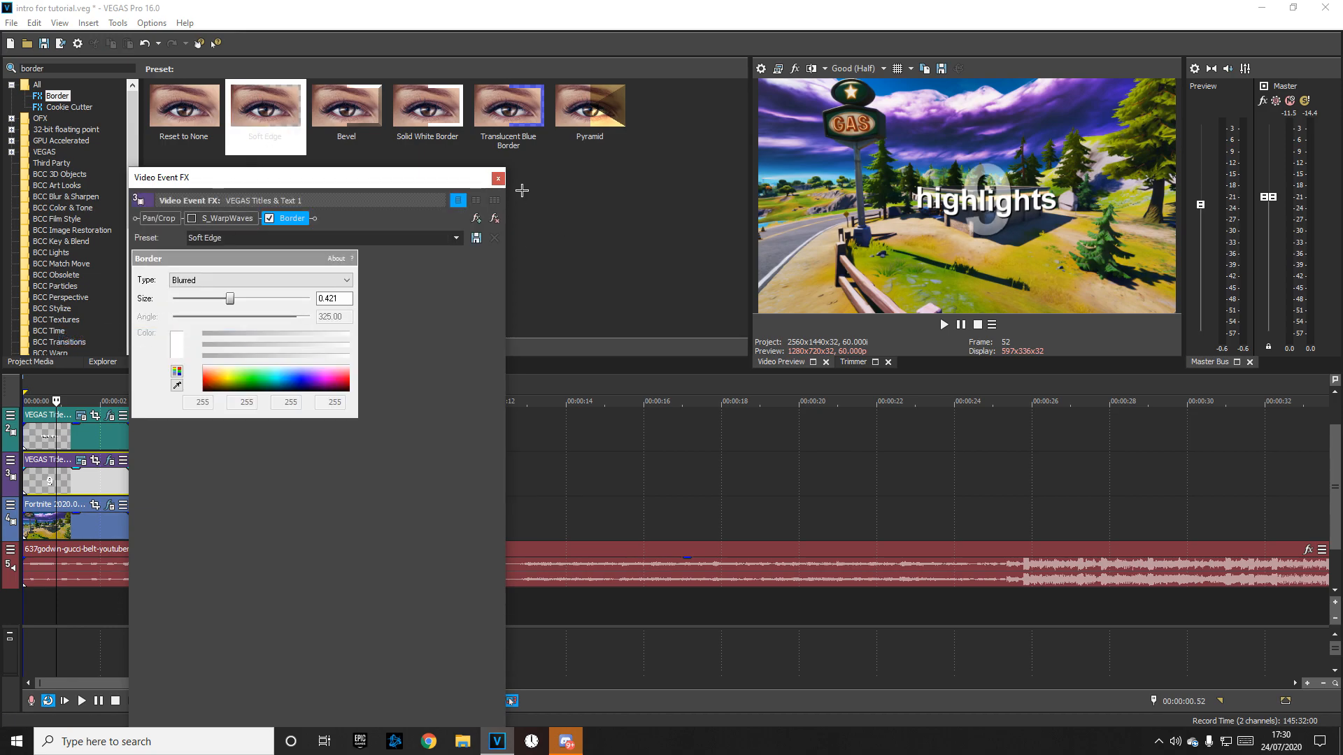
click(498, 178)
Step: Replay the intro from the start to check the soft-edged "9" behind "highlights", pause it, and save the project
click(25, 480)
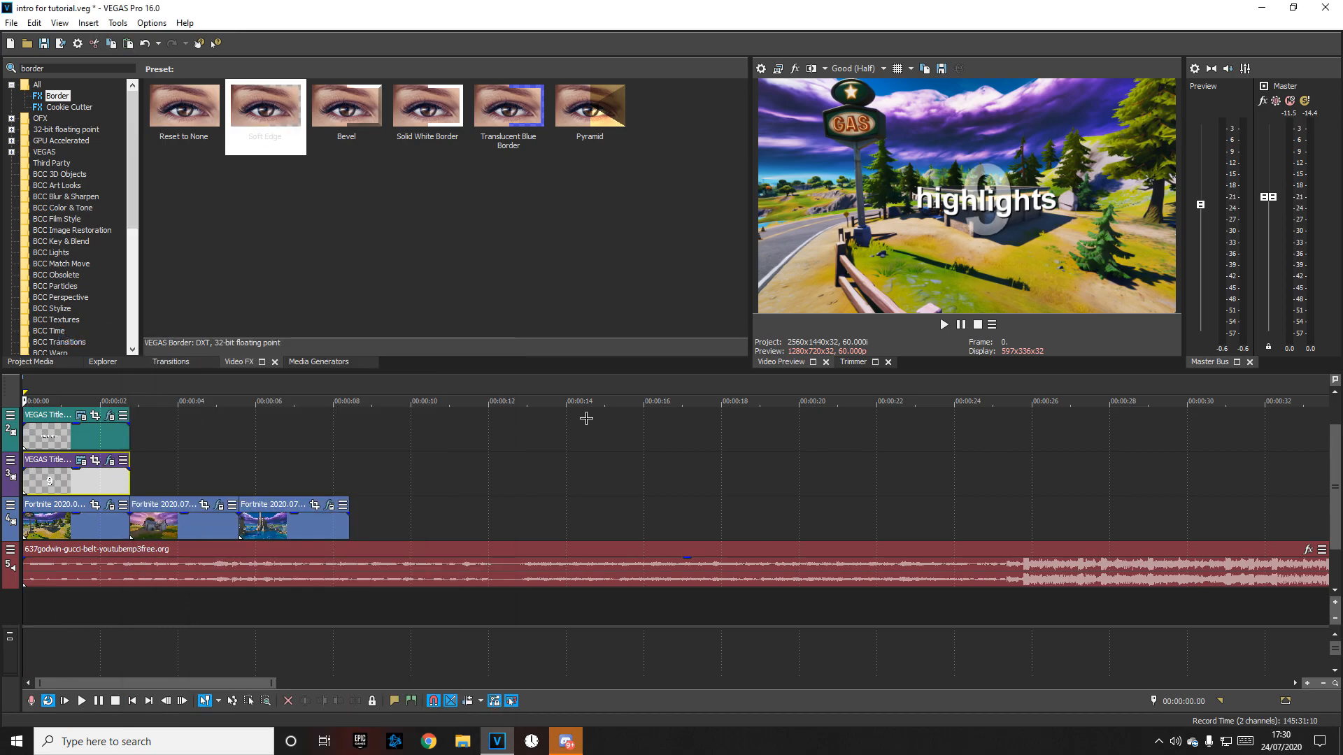
click(944, 324)
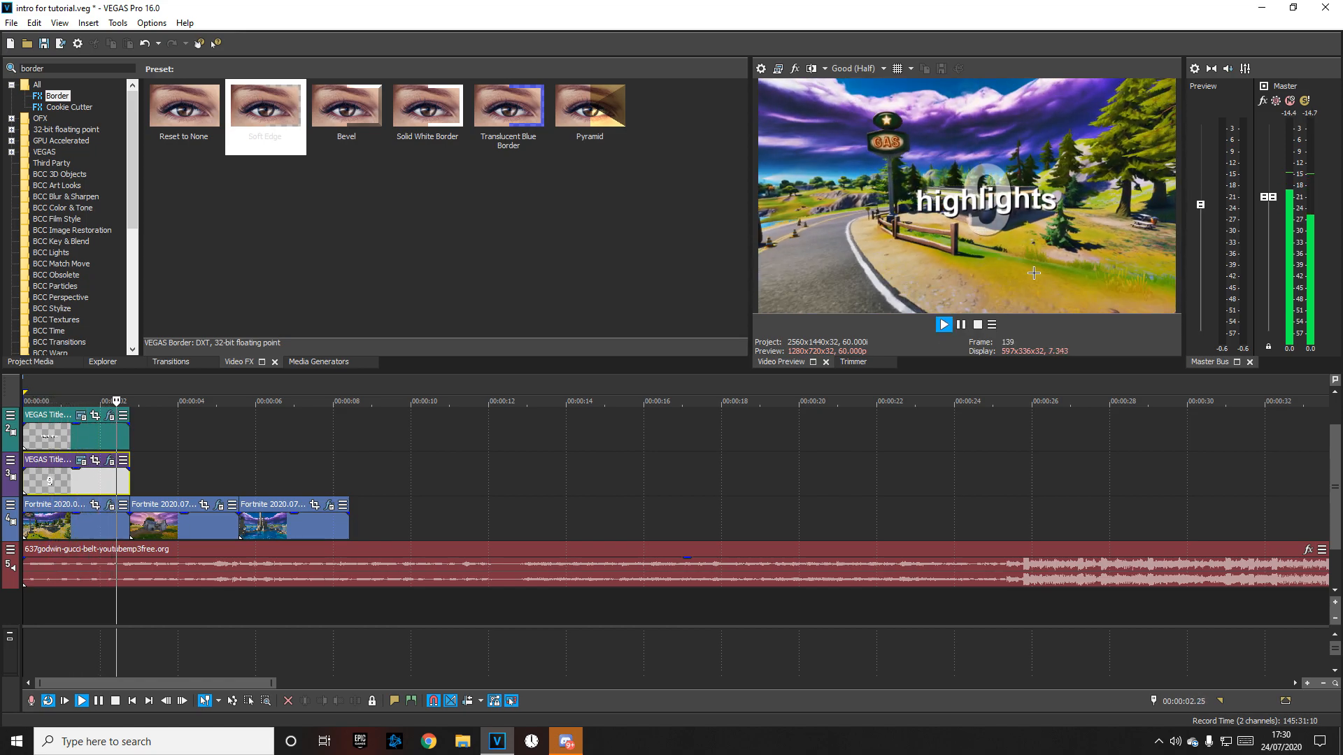
click(961, 324)
click(65, 485)
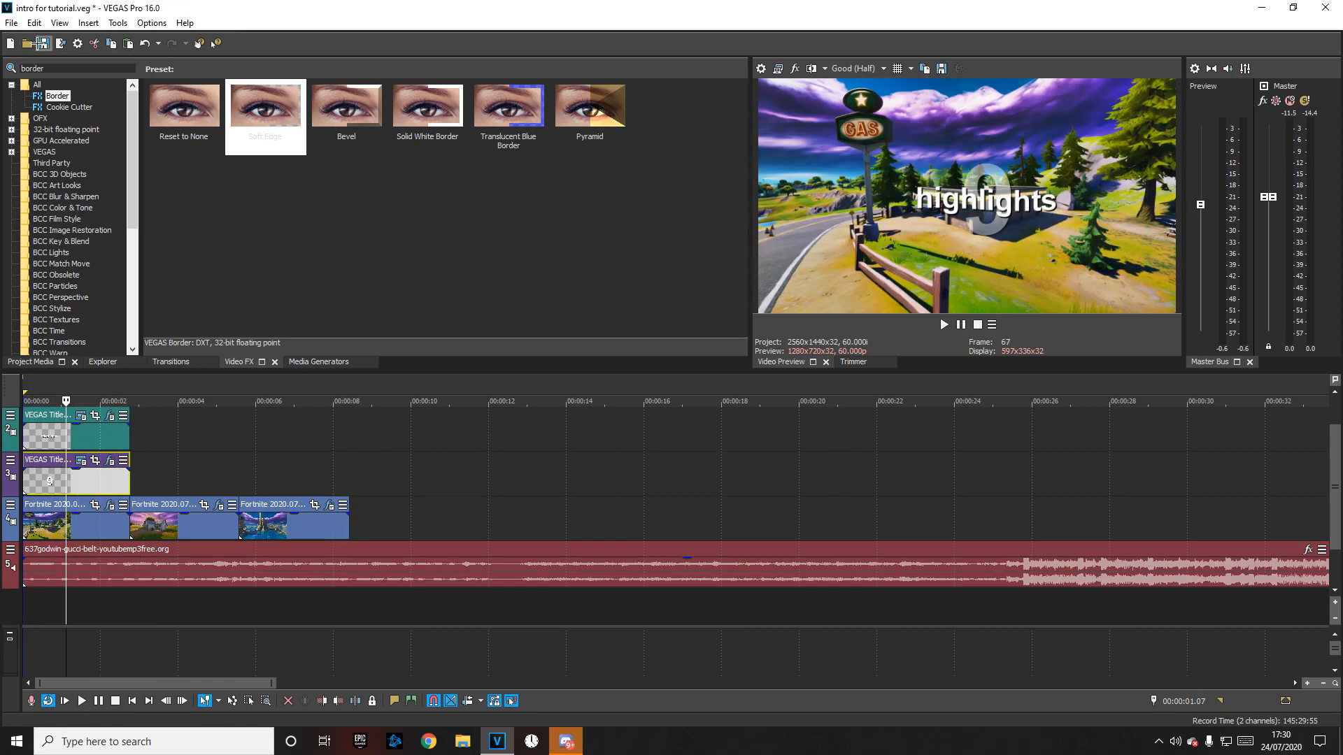
Step: Search the effects for "hitfilm" and show the HitFilm Vibrance presets, including "subtle"
click(50, 439)
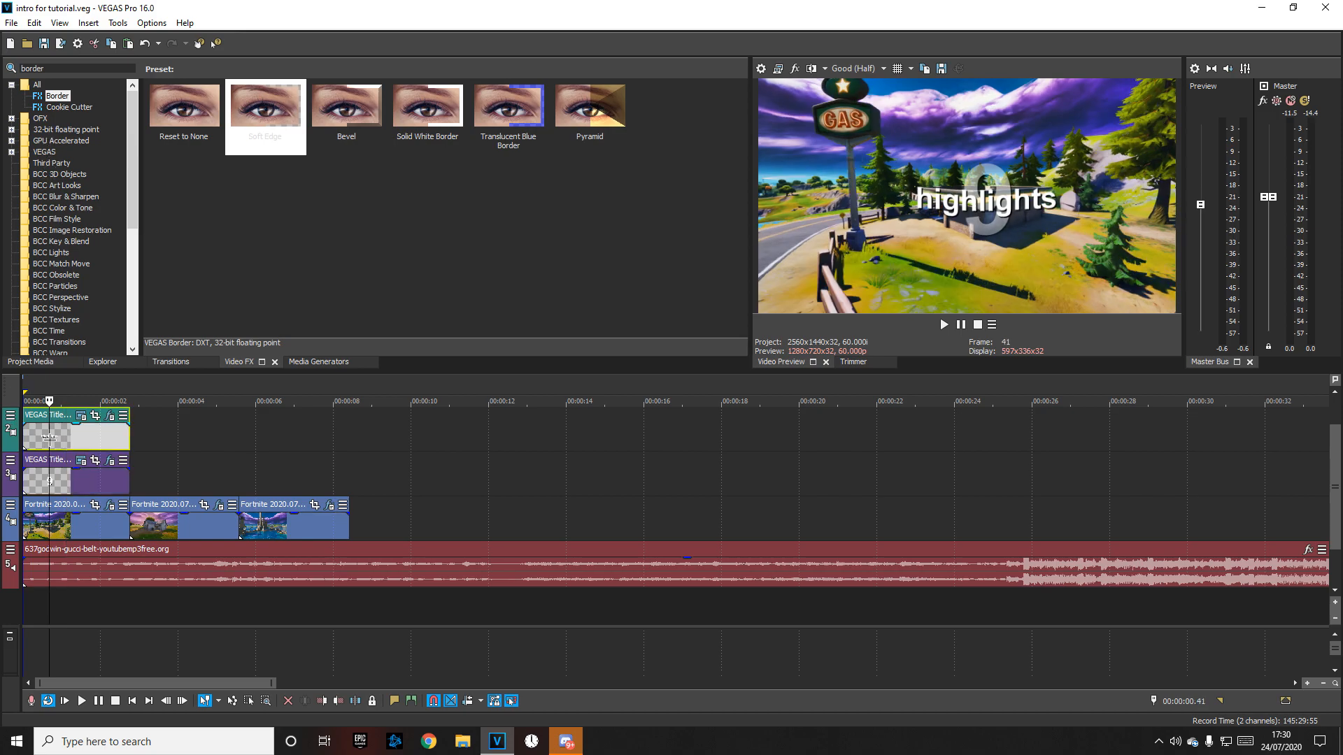
click(52, 432)
drag(56, 69, 3, 43)
text(hitfilm)
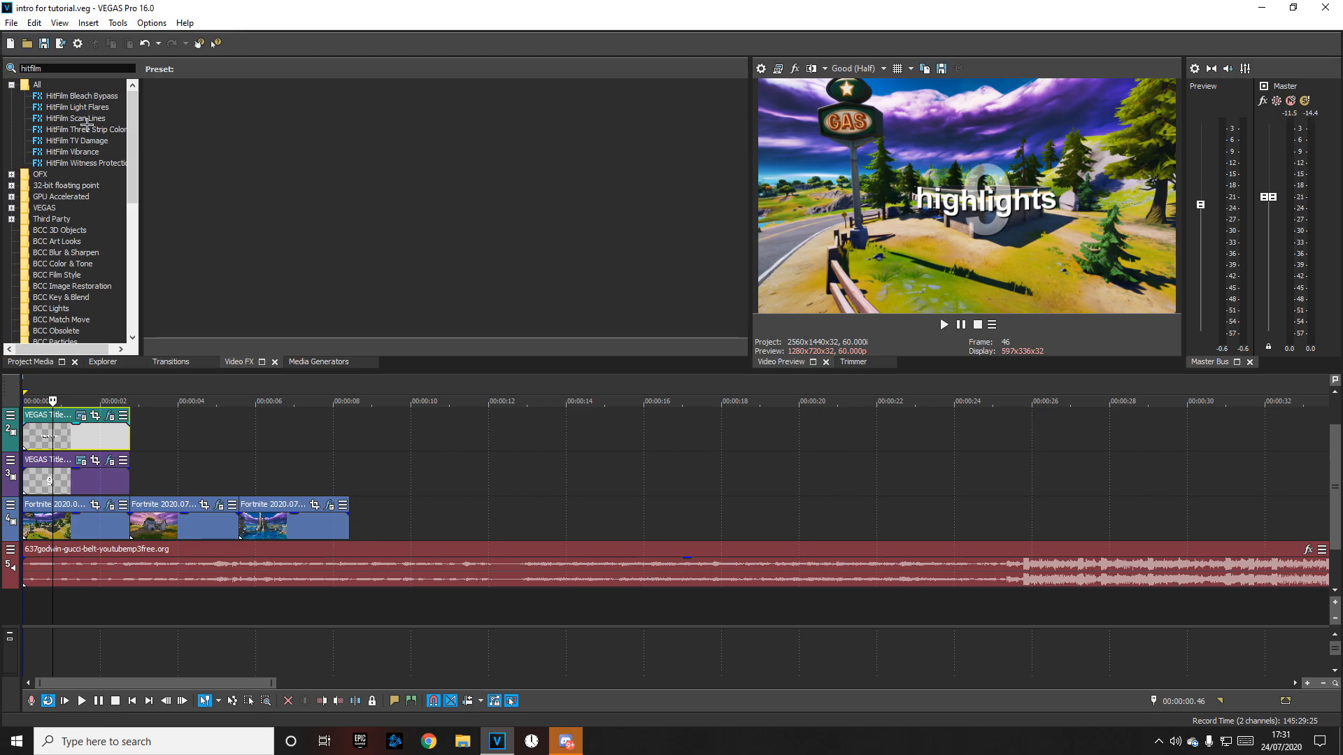
click(78, 151)
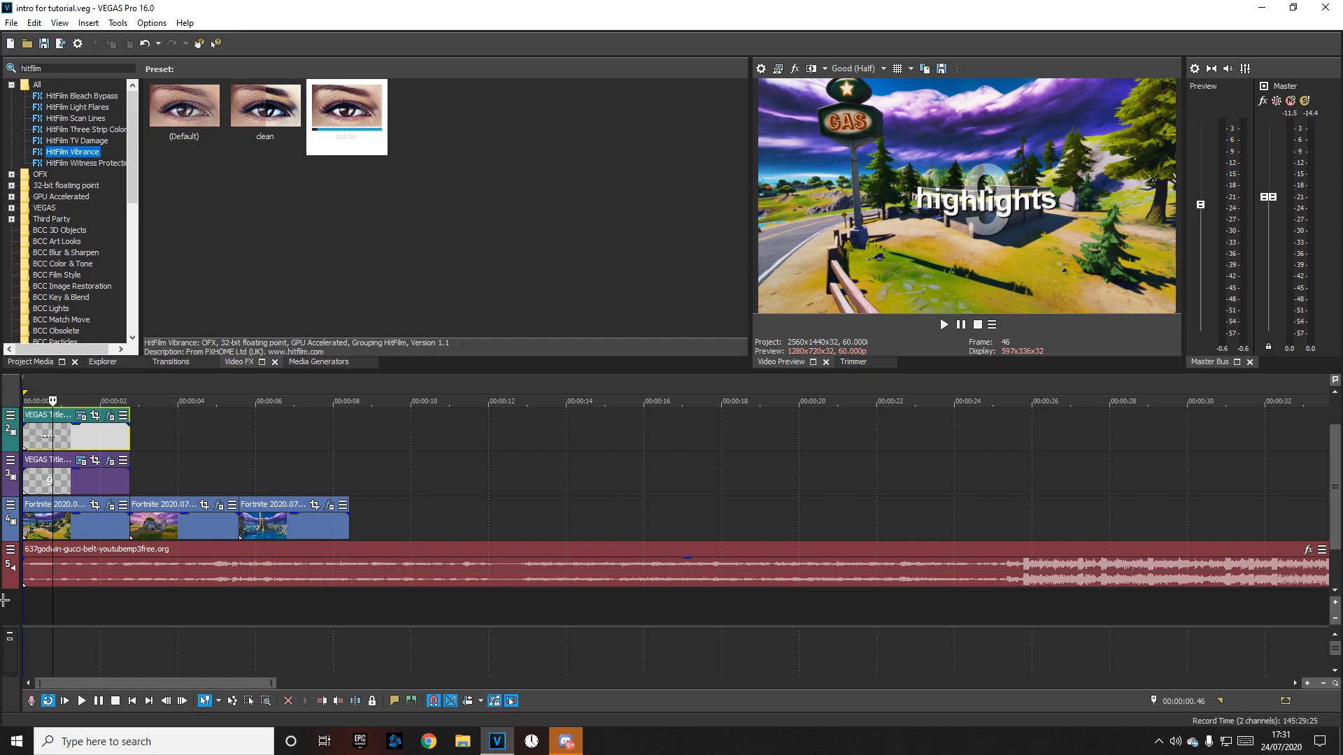
Step: Examine the HitFilm Vibrance settings on the first Fortnite clip on track 4 and close them
right_click(62, 521)
click(91, 276)
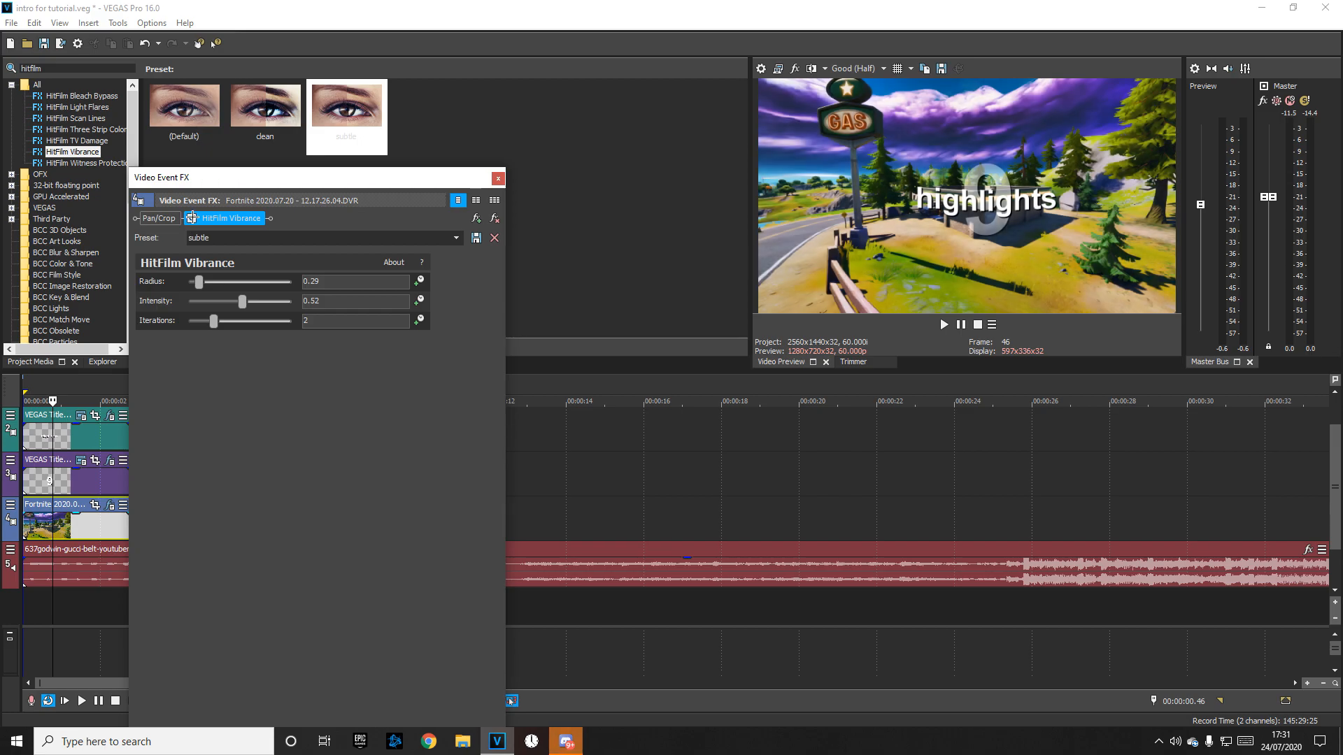
click(498, 179)
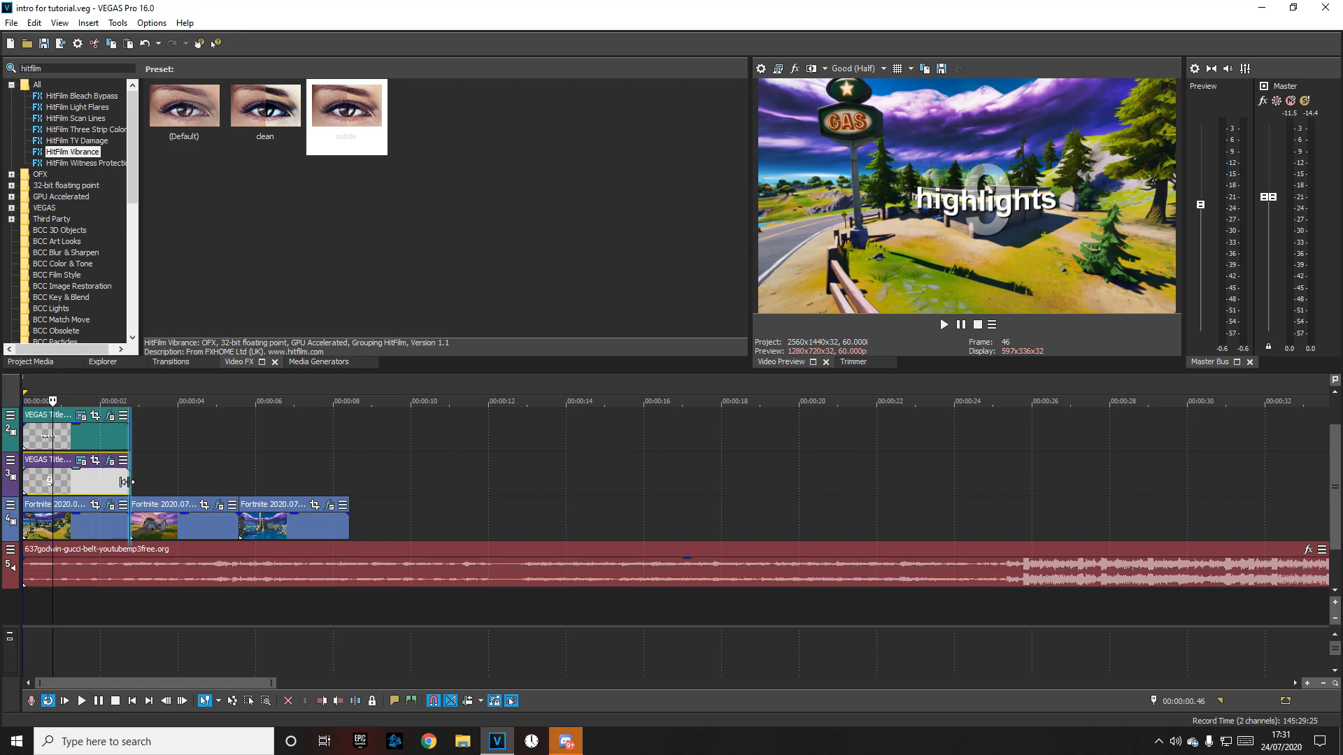
click(156, 481)
click(298, 466)
click(195, 466)
click(290, 469)
click(166, 465)
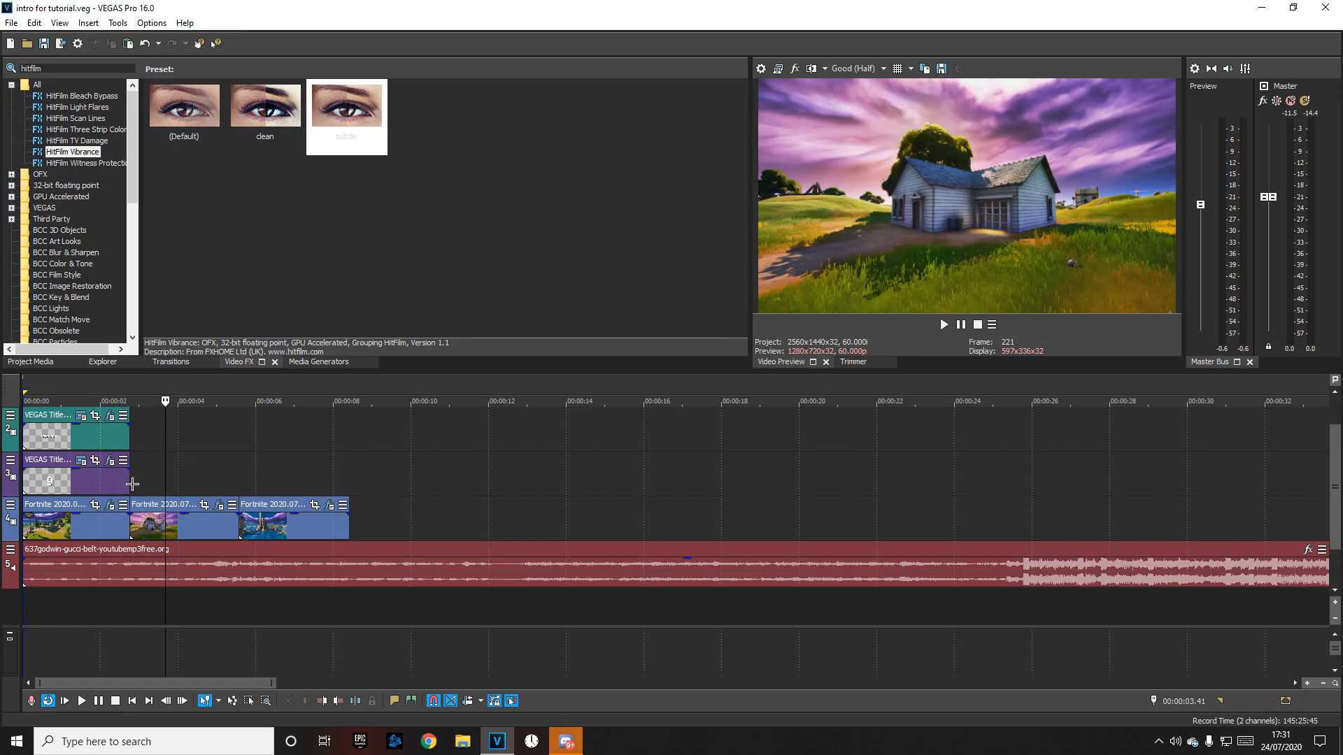
Step: Move the playhead to the end of the first clip and clear the effects search
click(129, 434)
drag(49, 68, 3, 66)
key(BackSpace)
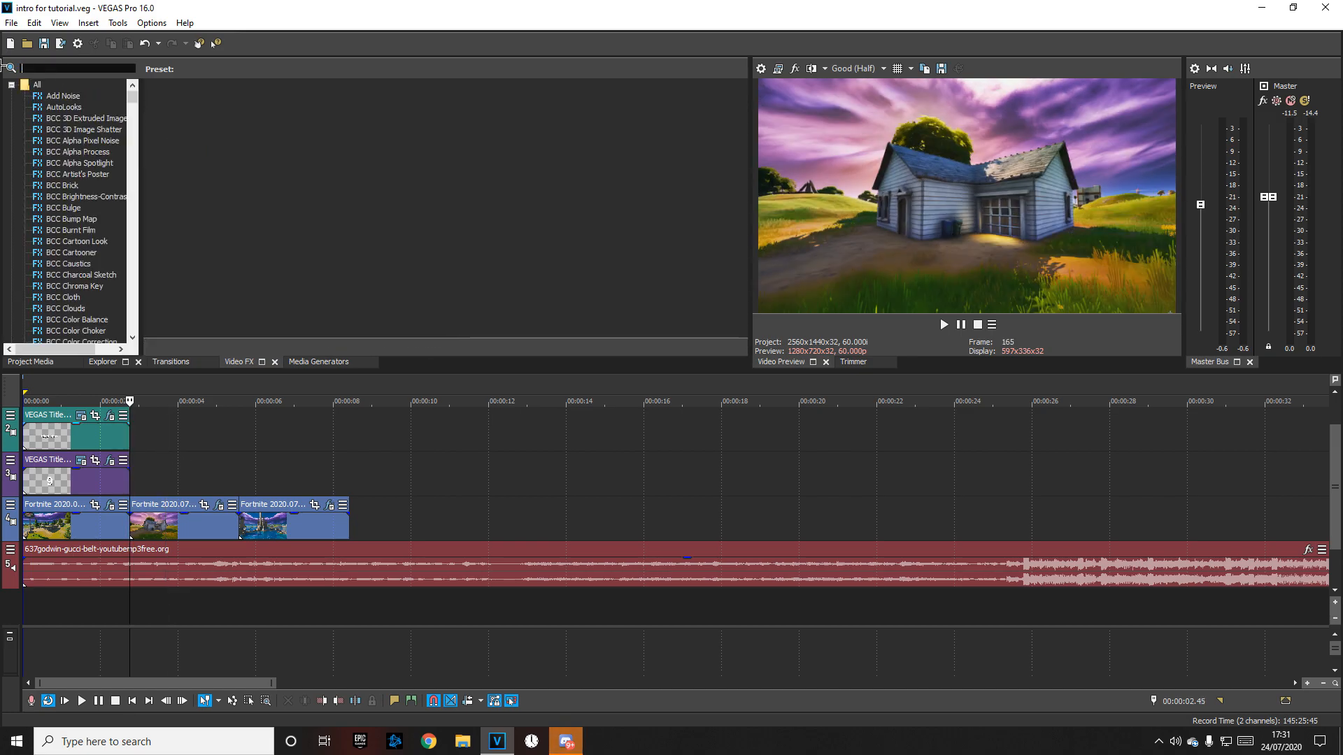
Step: Paste a new copy of the "highlights" title and place it on track 2 directly after the original, above the second clip
click(74, 433)
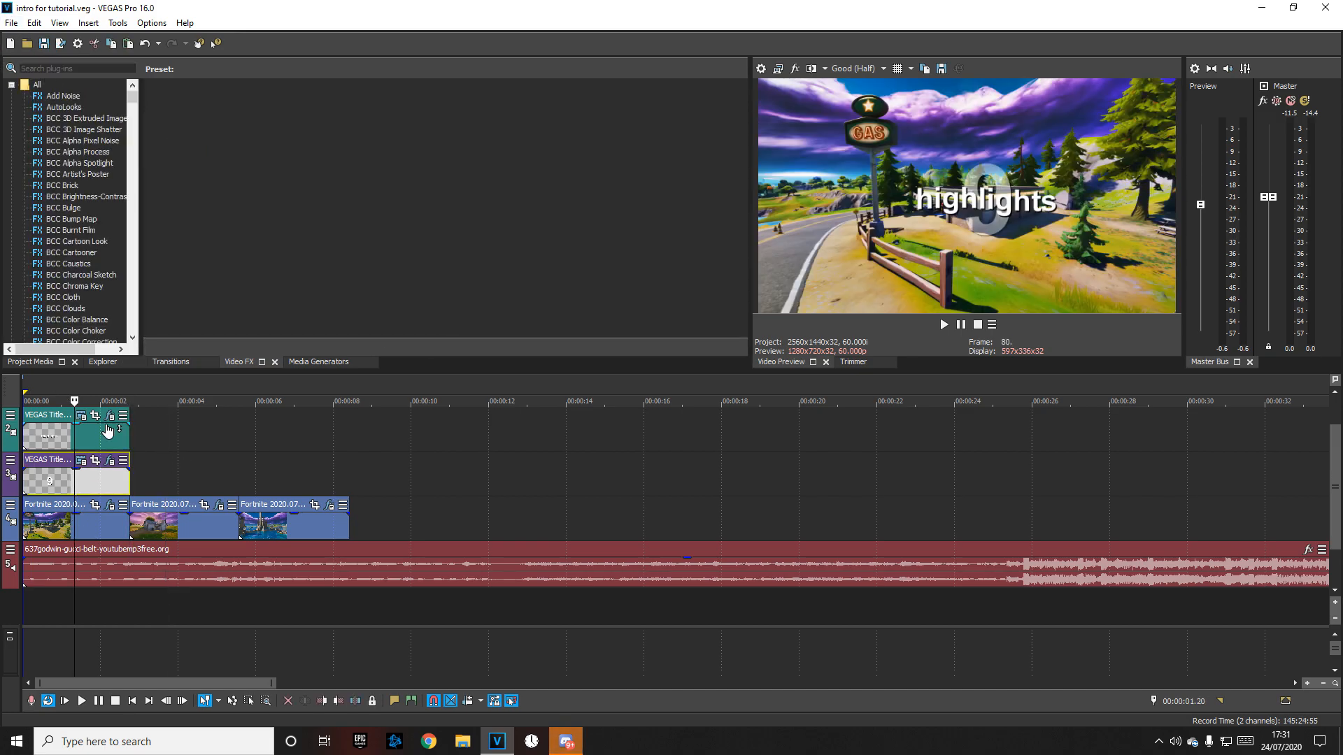
key(ctrl+v)
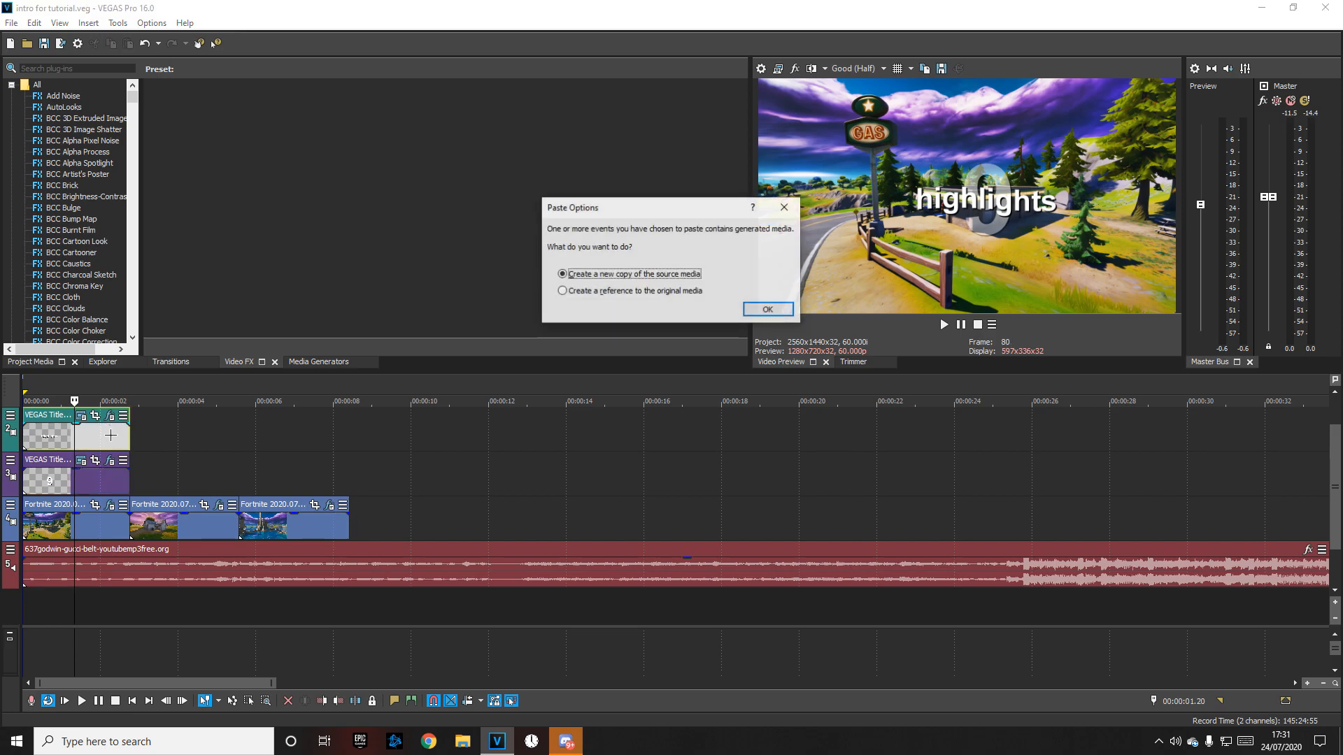
key(Return)
drag(144, 438, 201, 437)
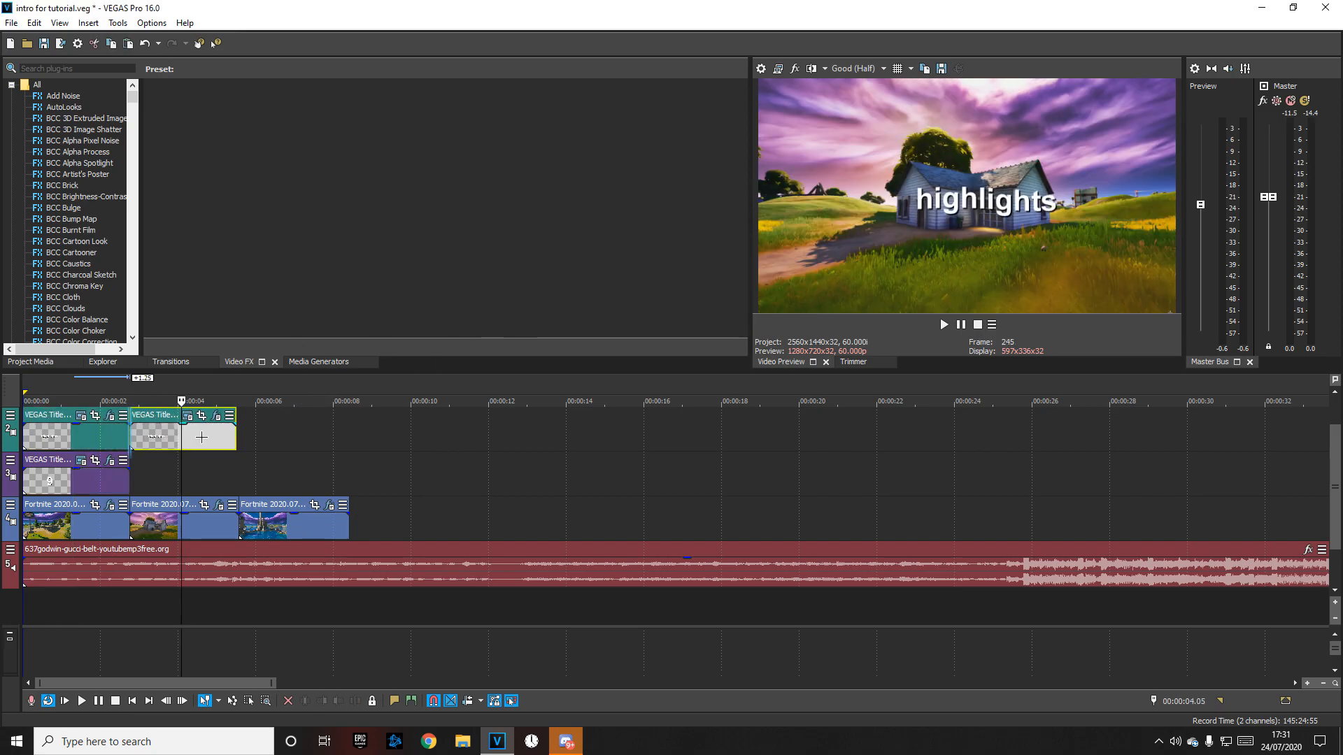
Step: Try a new copy of the "9" title on track 3 above the second clip, and delete that copy
click(113, 479)
key(ctrl+v)
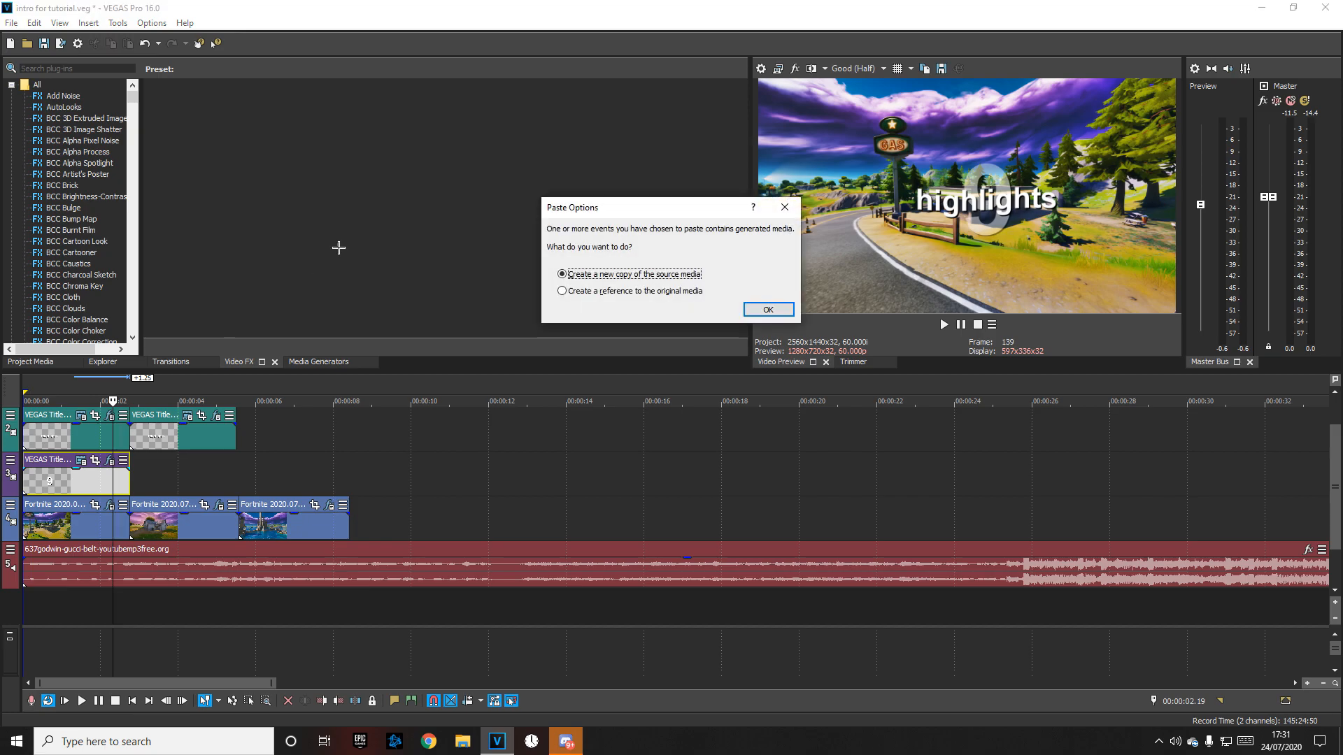
click(768, 308)
drag(155, 476, 179, 484)
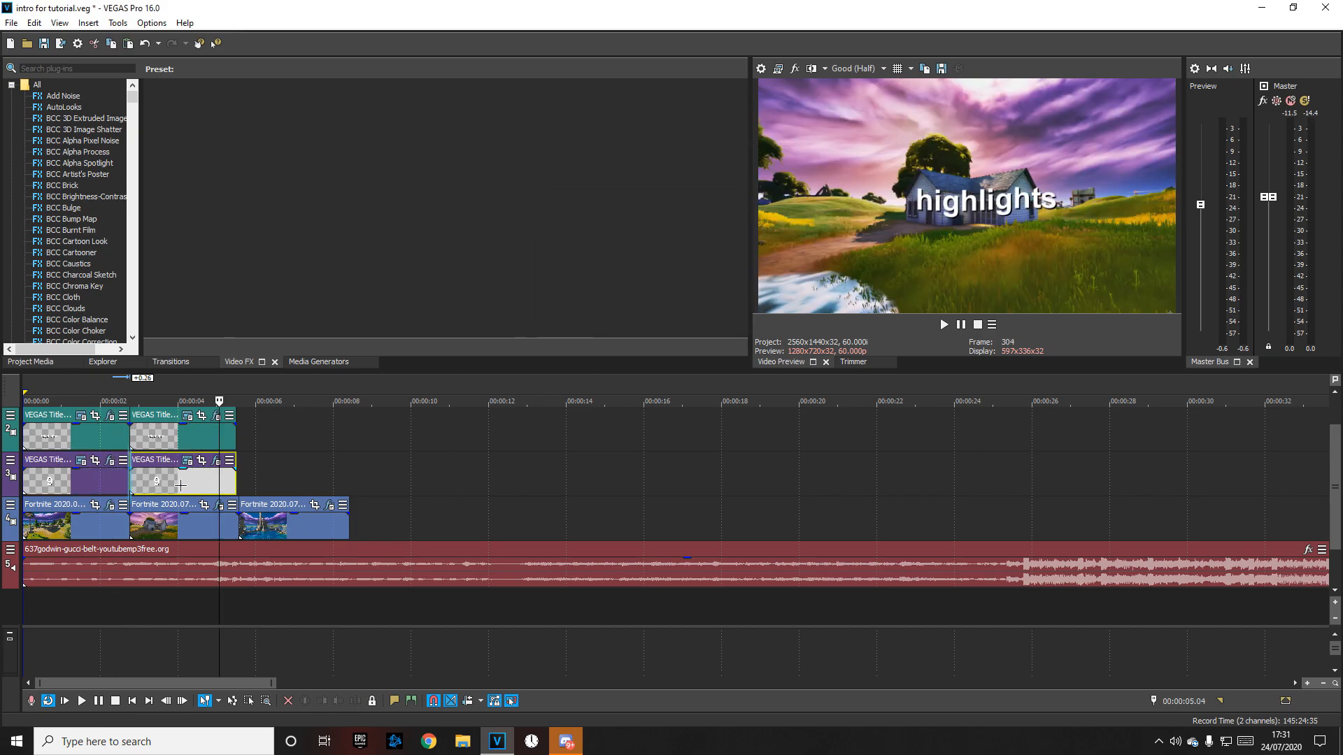
click(180, 482)
click(169, 481)
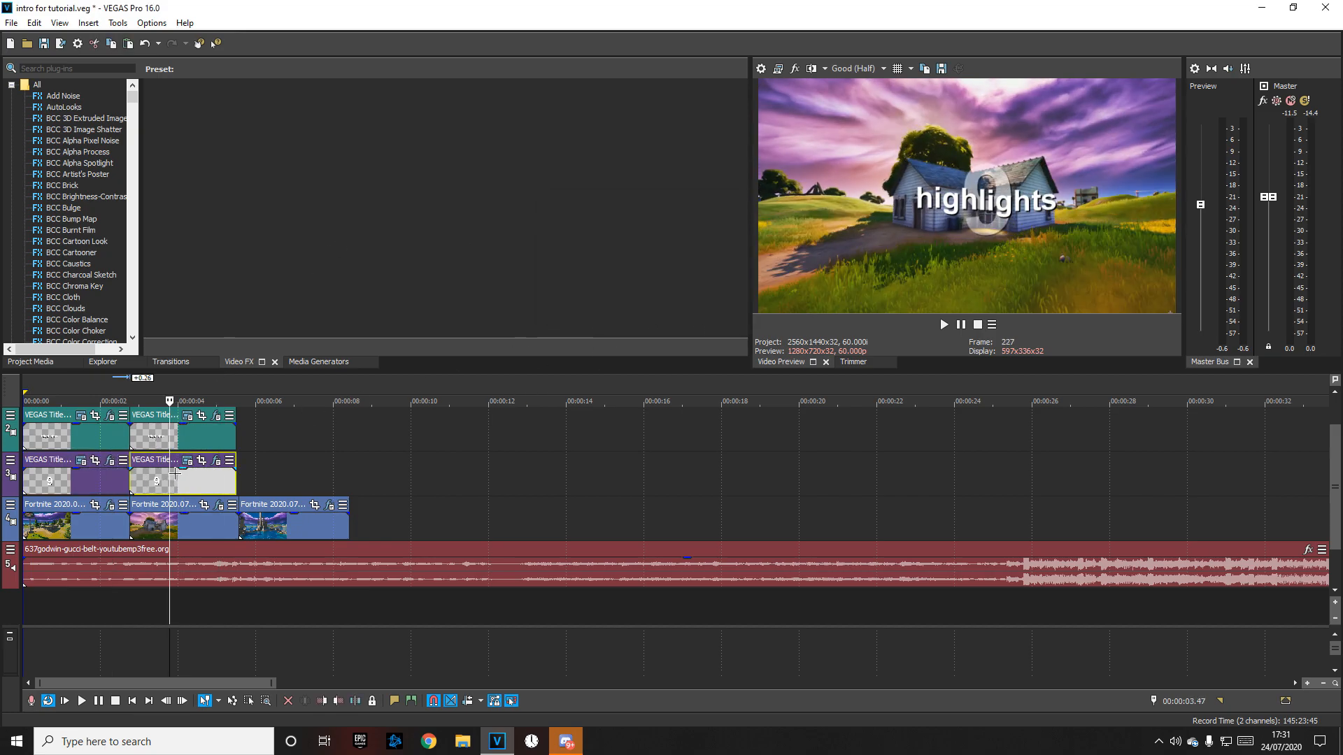
key(Delete)
Step: Replace the text of the copied title above the second clip with "edzfn"
right_click(156, 430)
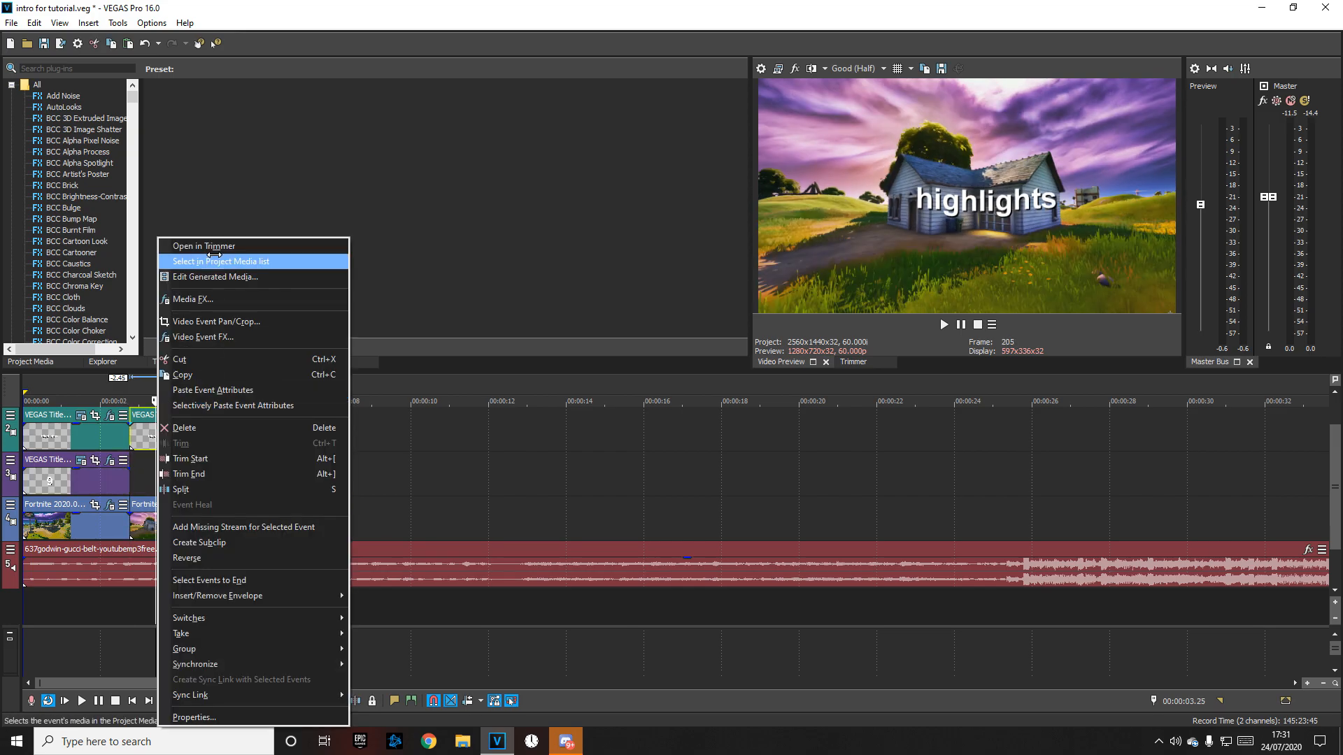
click(255, 263)
key(ctrl+a)
key(Delete)
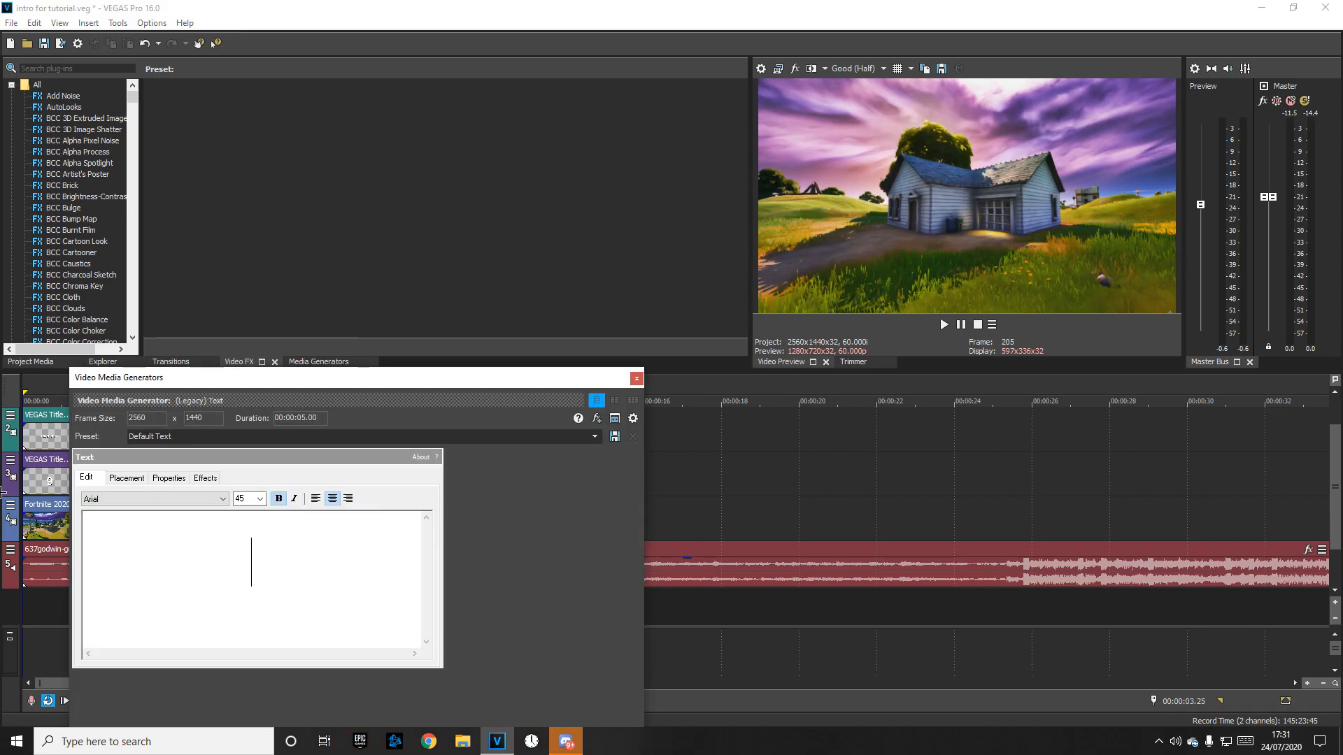
text(edzfn)
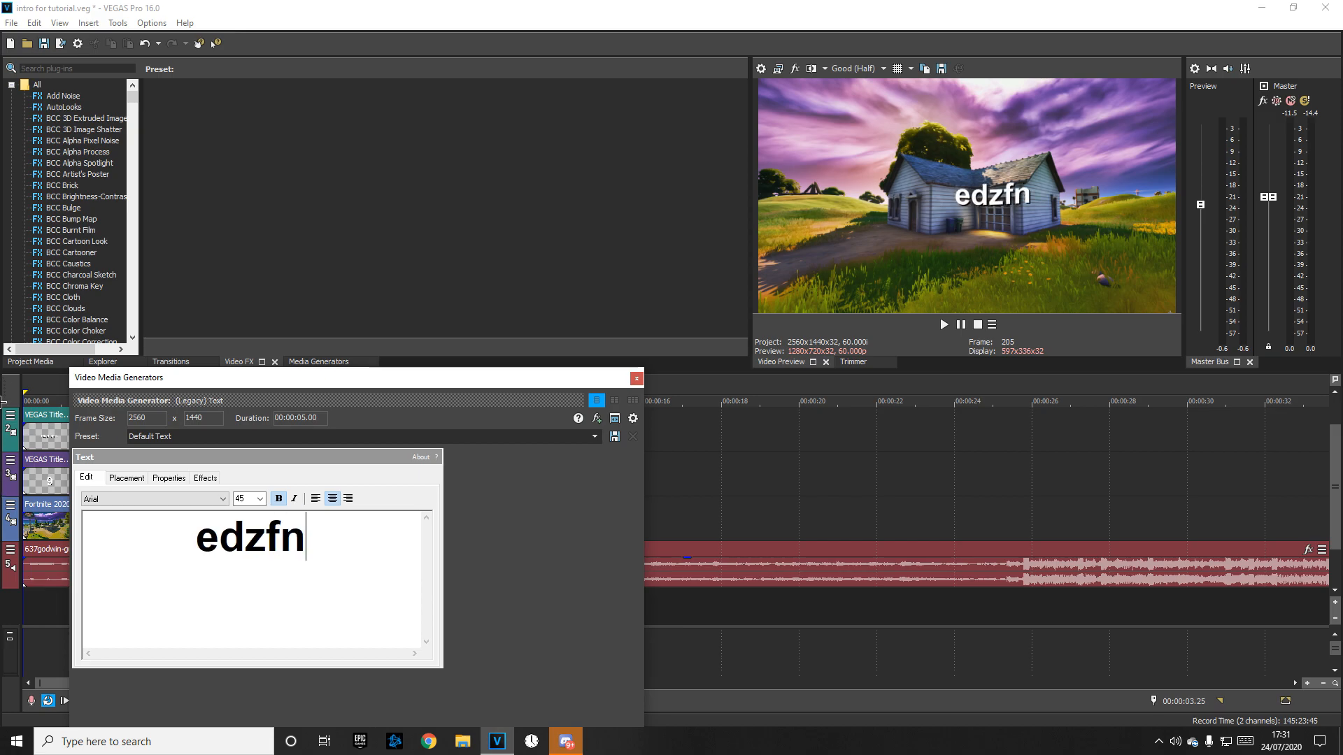
Step: Reposition the "edzfn" text near the centre of the frame and close the generator settings
click(127, 478)
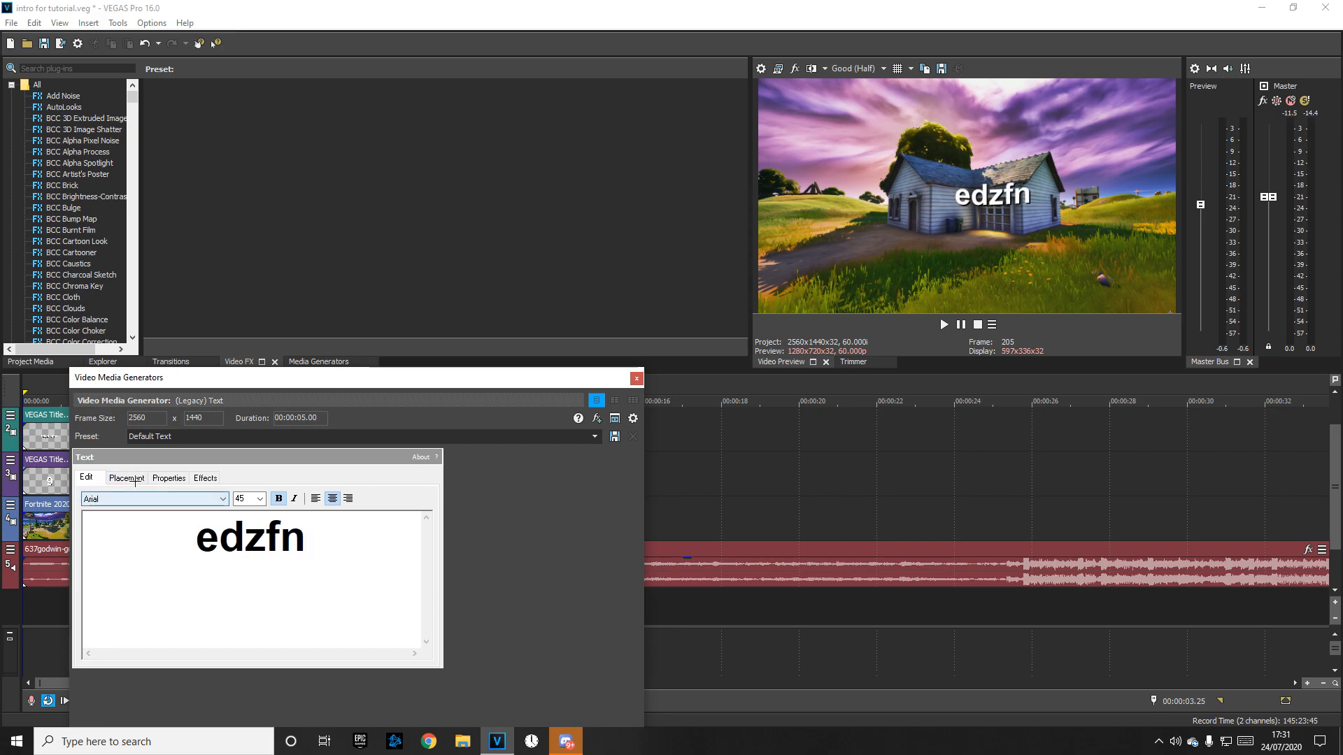
drag(196, 591, 195, 591)
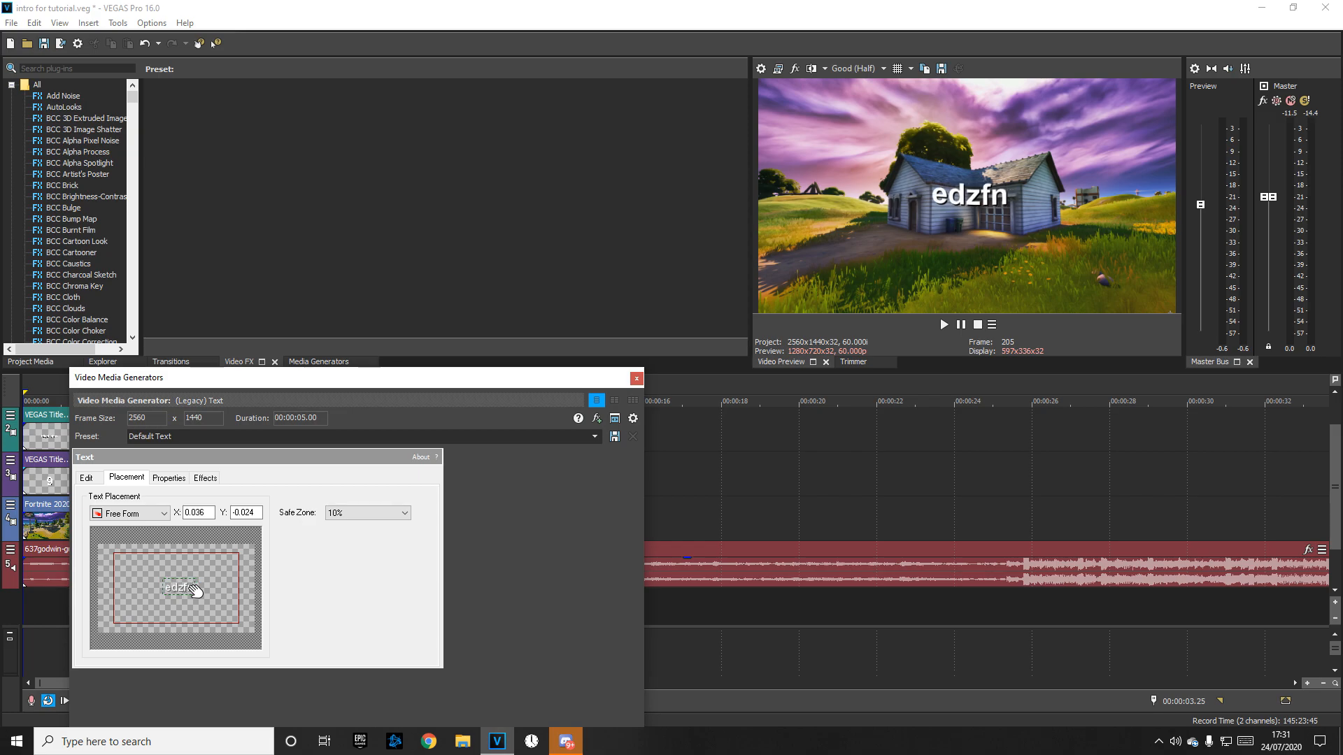
click(636, 380)
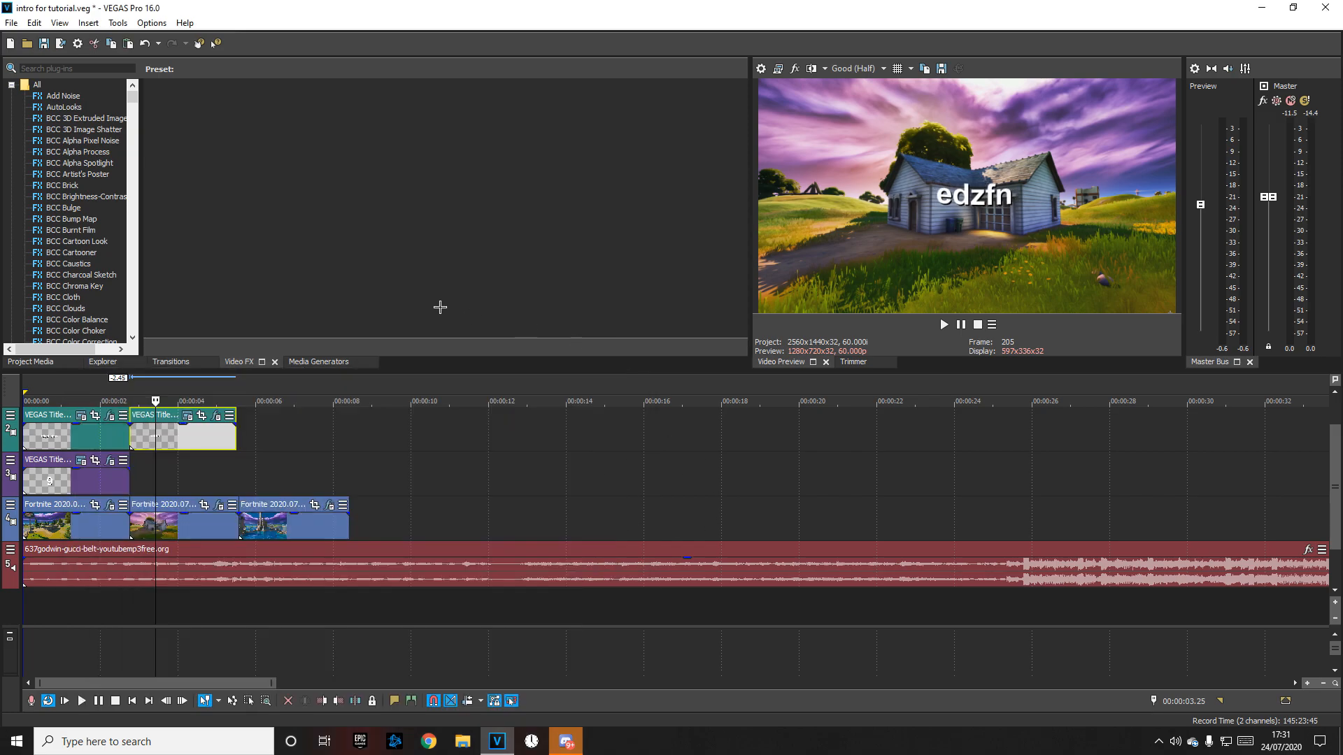
Step: Trim the Twitter logo event on track 3 to end with the "edzfn" title and shrink the logo behind the text
click(126, 464)
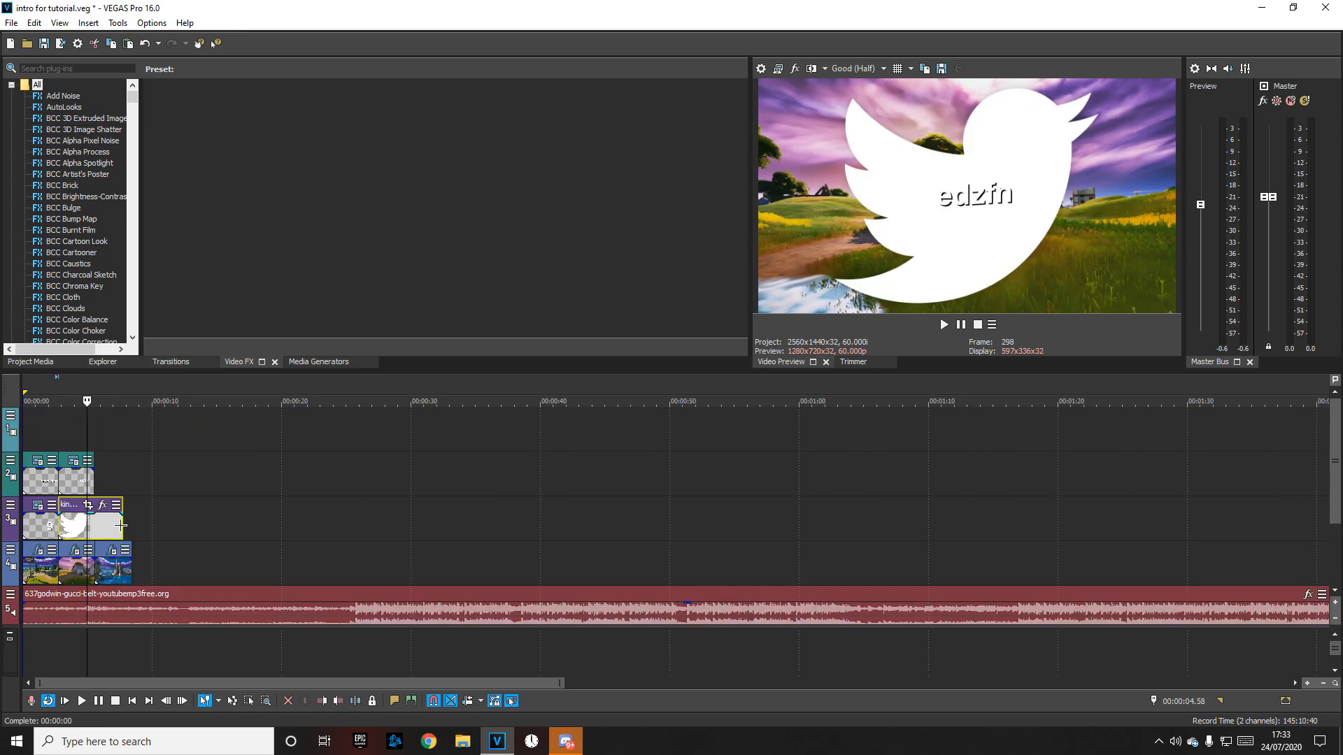
drag(120, 526, 94, 525)
right_click(81, 525)
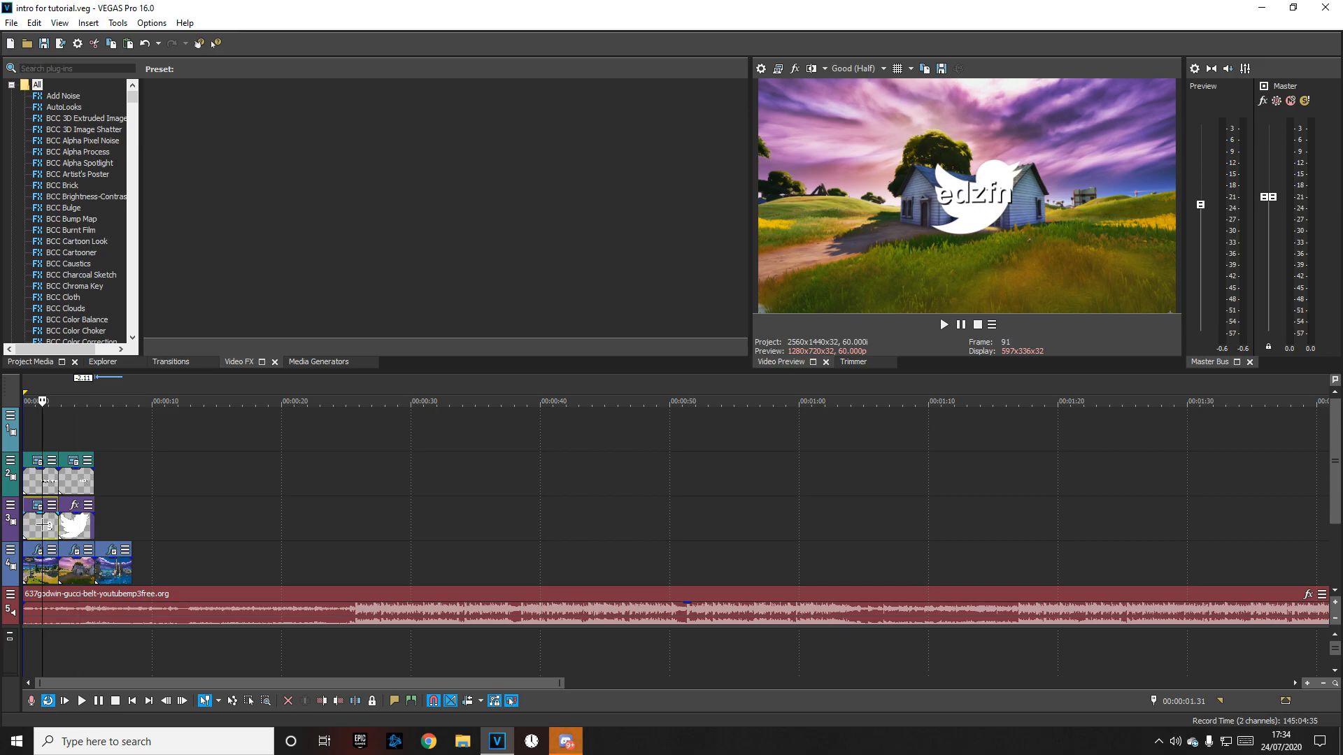
Step: Copy the "9" title event and paste its event attributes onto the Twitter logo event
right_click(42, 523)
click(108, 171)
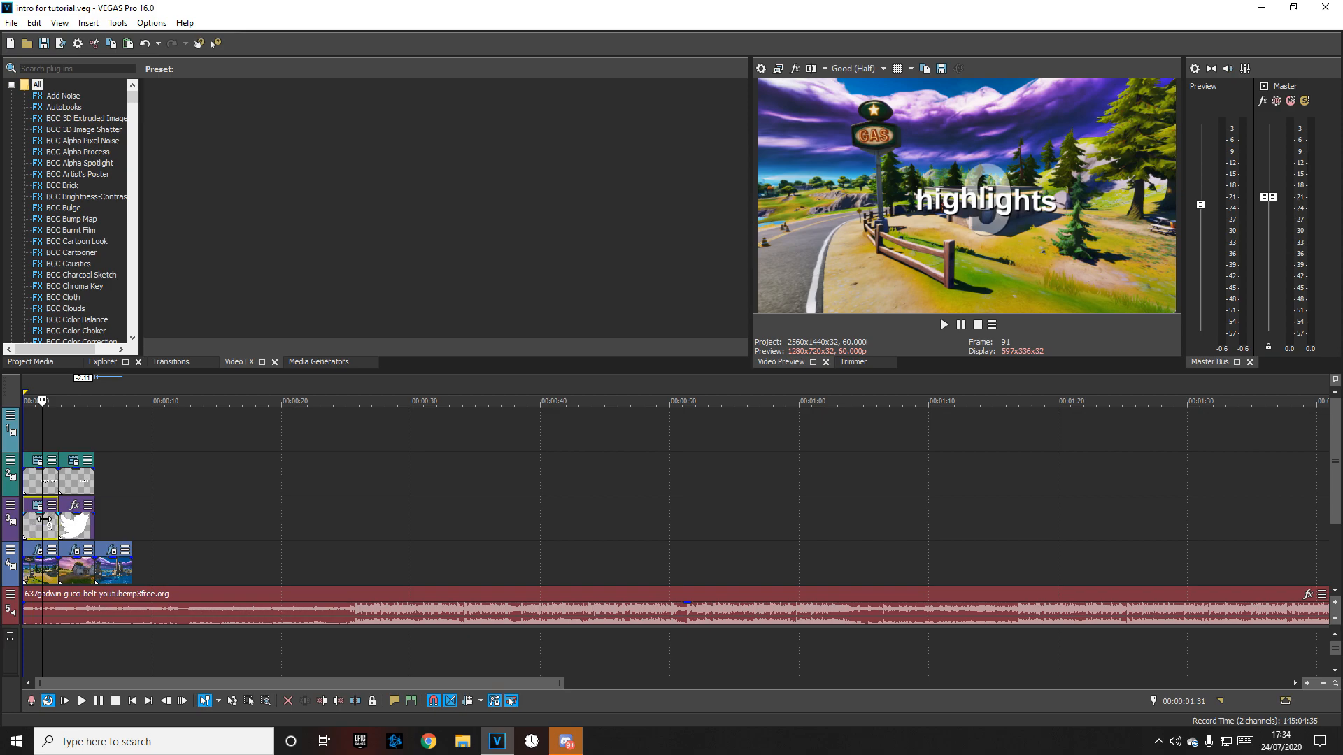
right_click(74, 533)
click(141, 330)
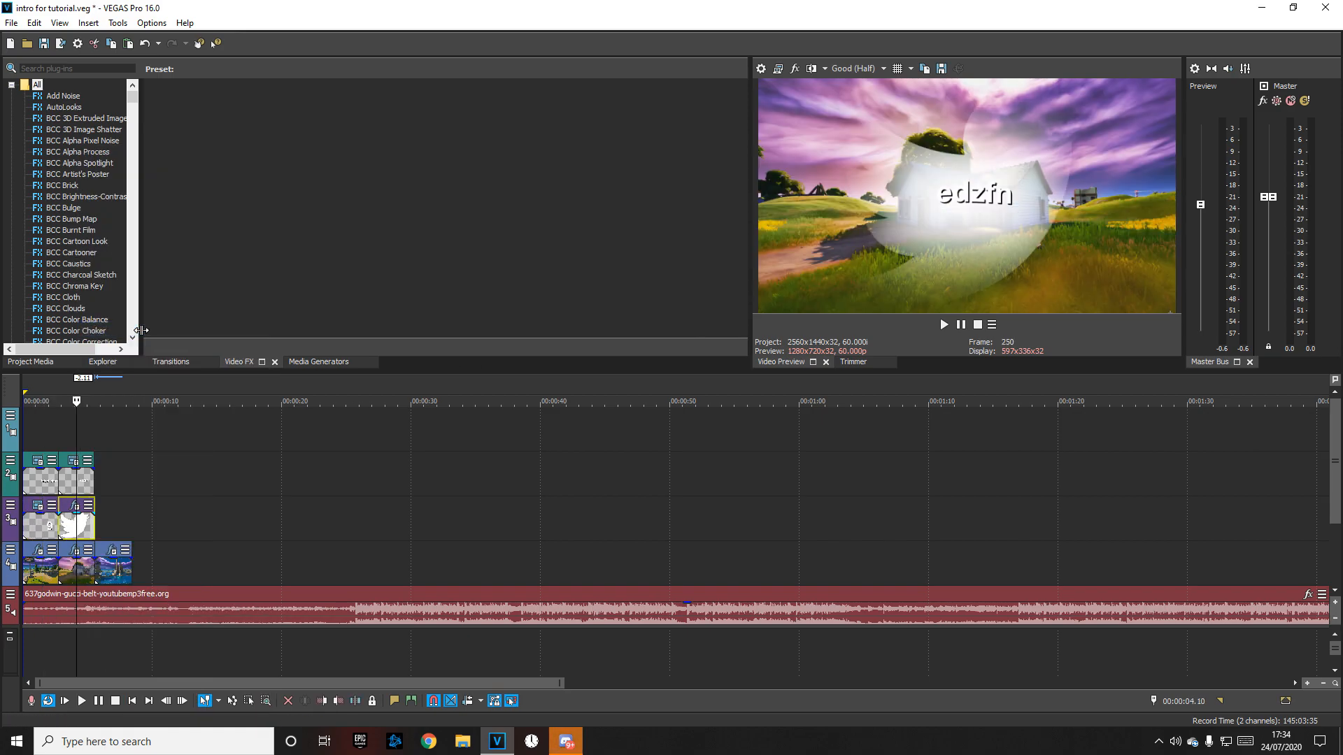
Step: Check the Border effect settings carried over to the Twitter logo event and close them
right_click(75, 538)
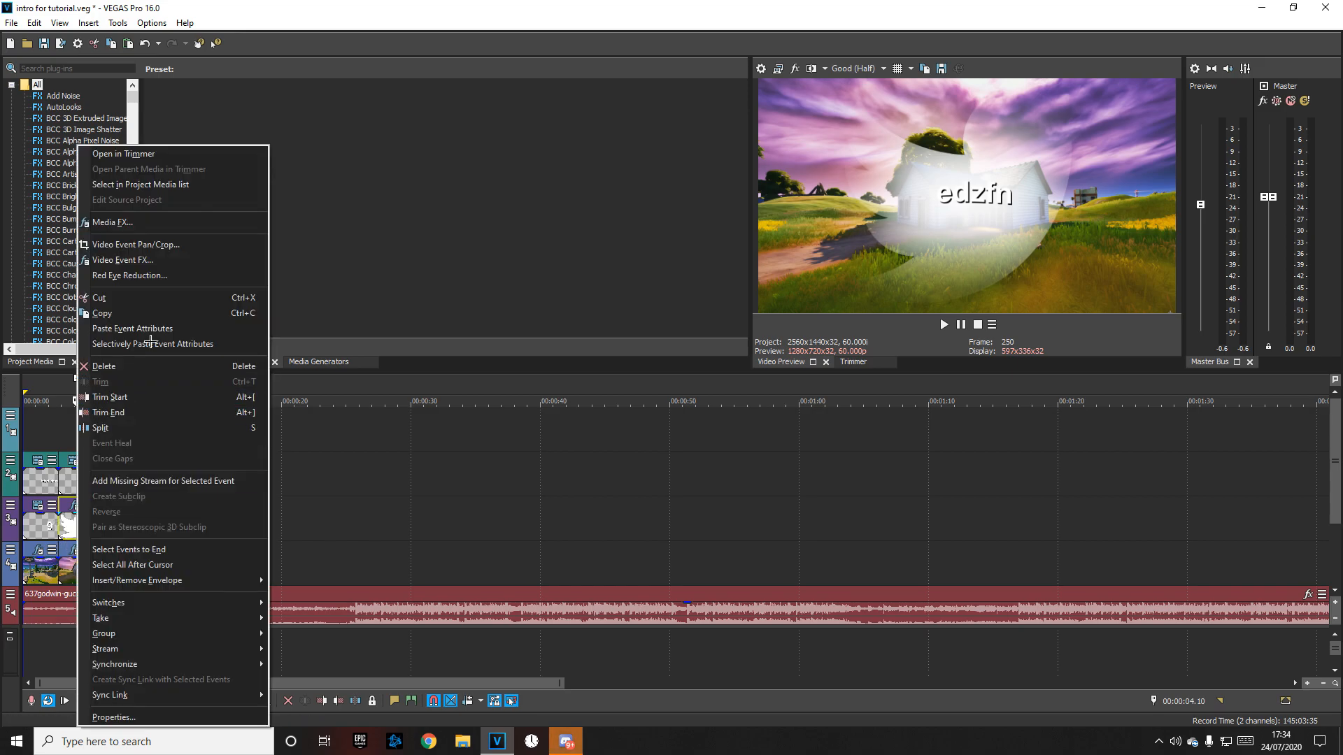
click(162, 260)
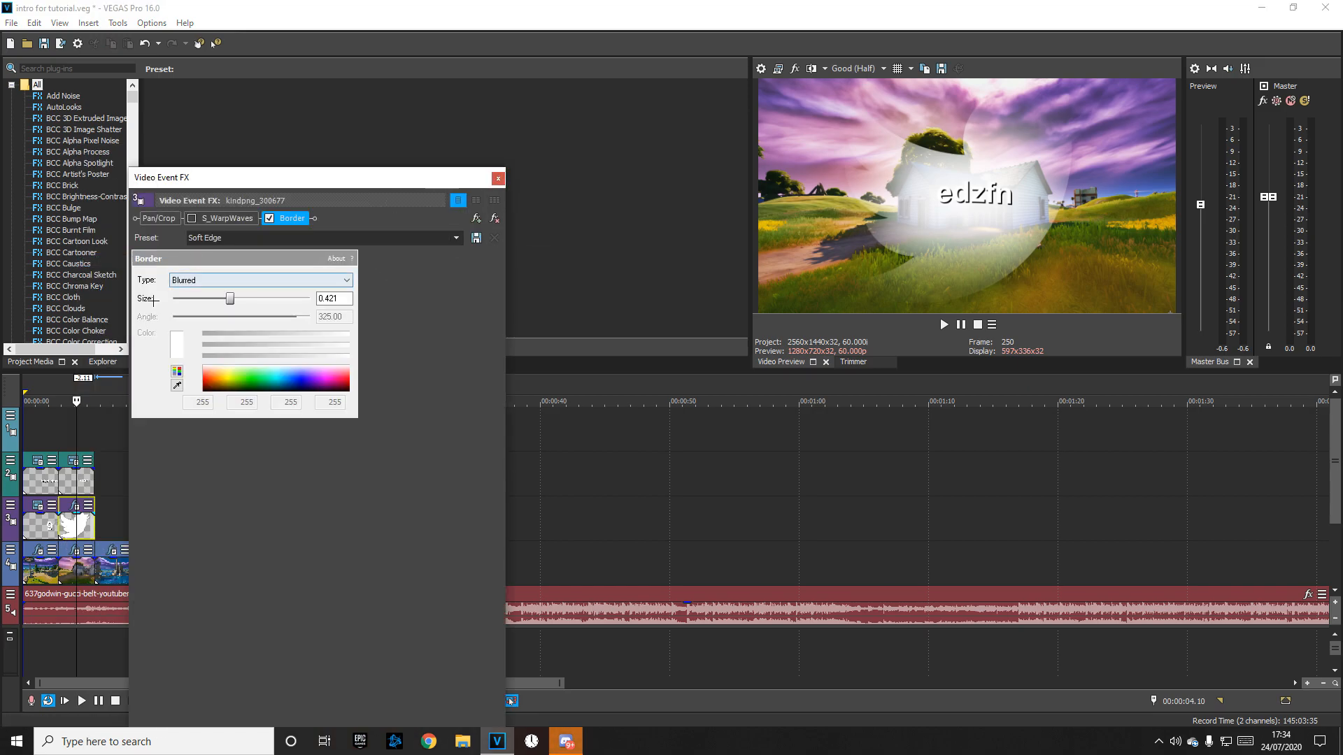
click(498, 178)
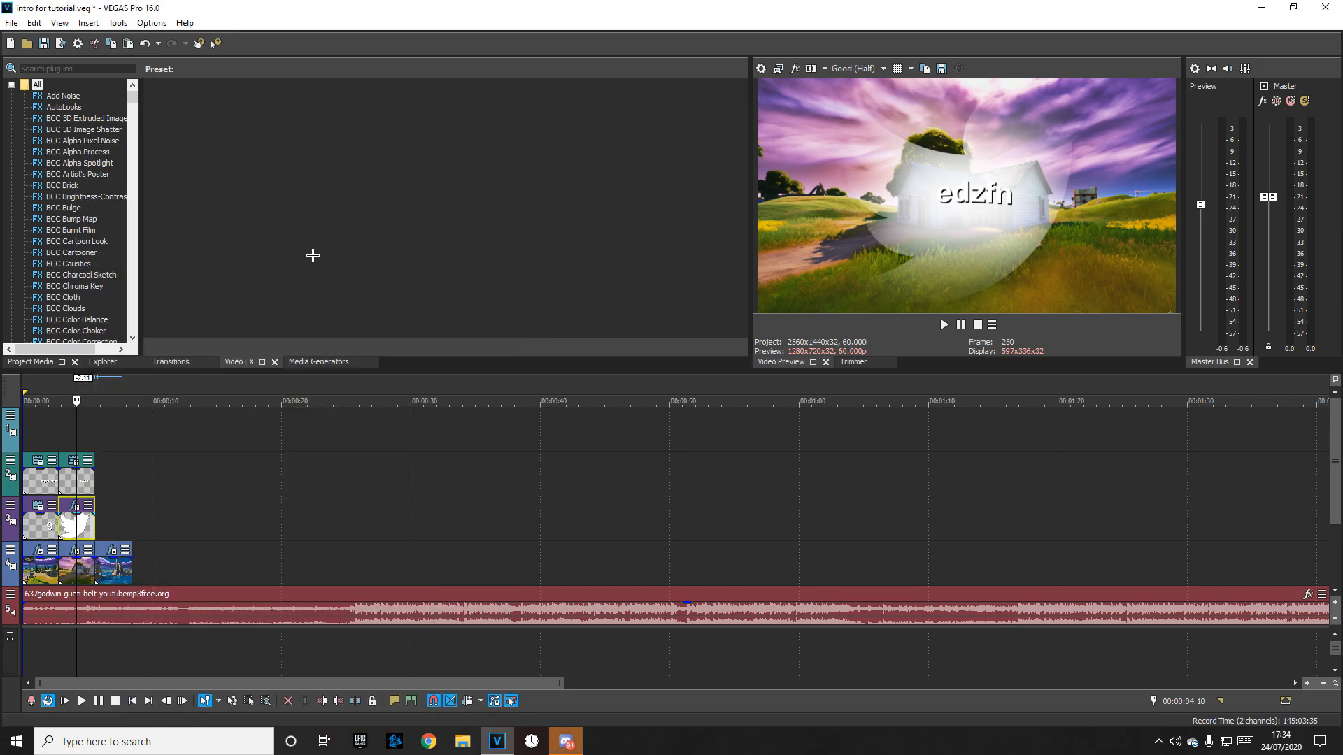
right_click(75, 521)
click(122, 260)
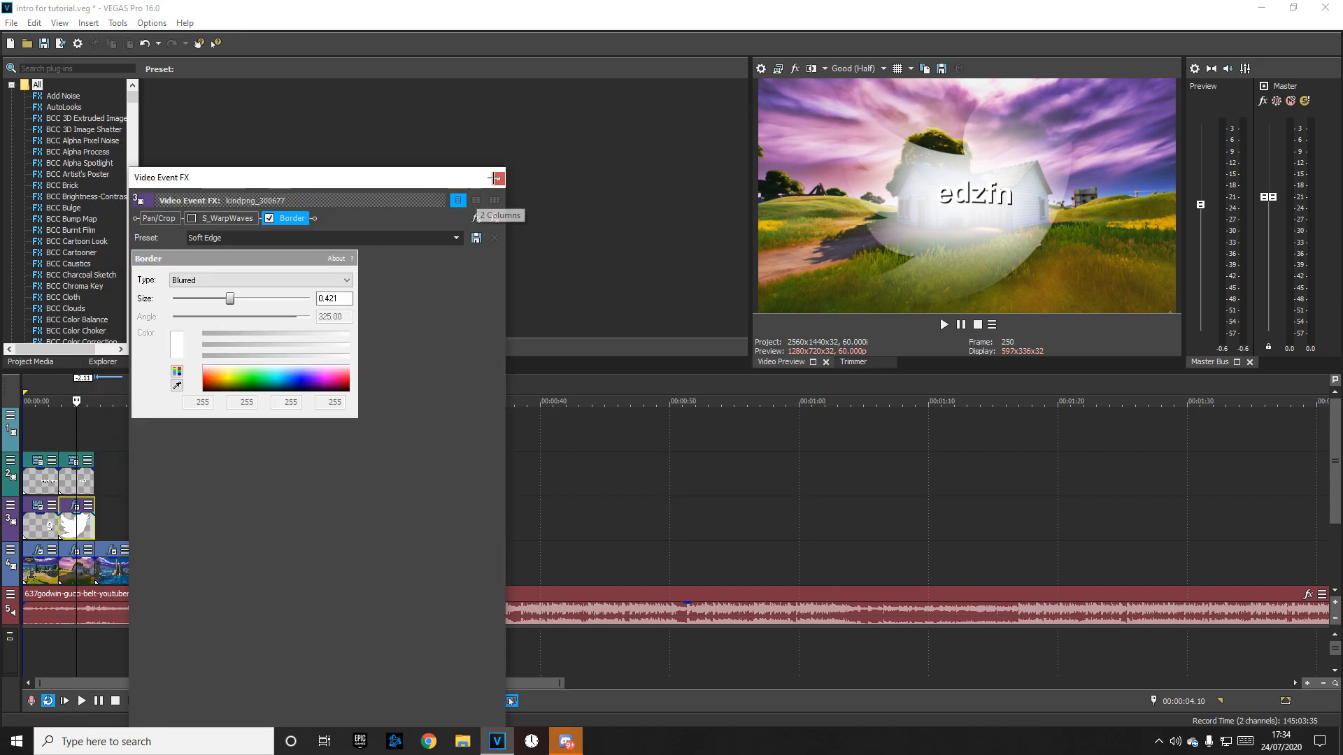
click(498, 177)
Step: Shrink the Twitter logo behind "edzfn" by enlarging its pan/crop frame to about 1,878 by 2,313 at the event's start
right_click(75, 523)
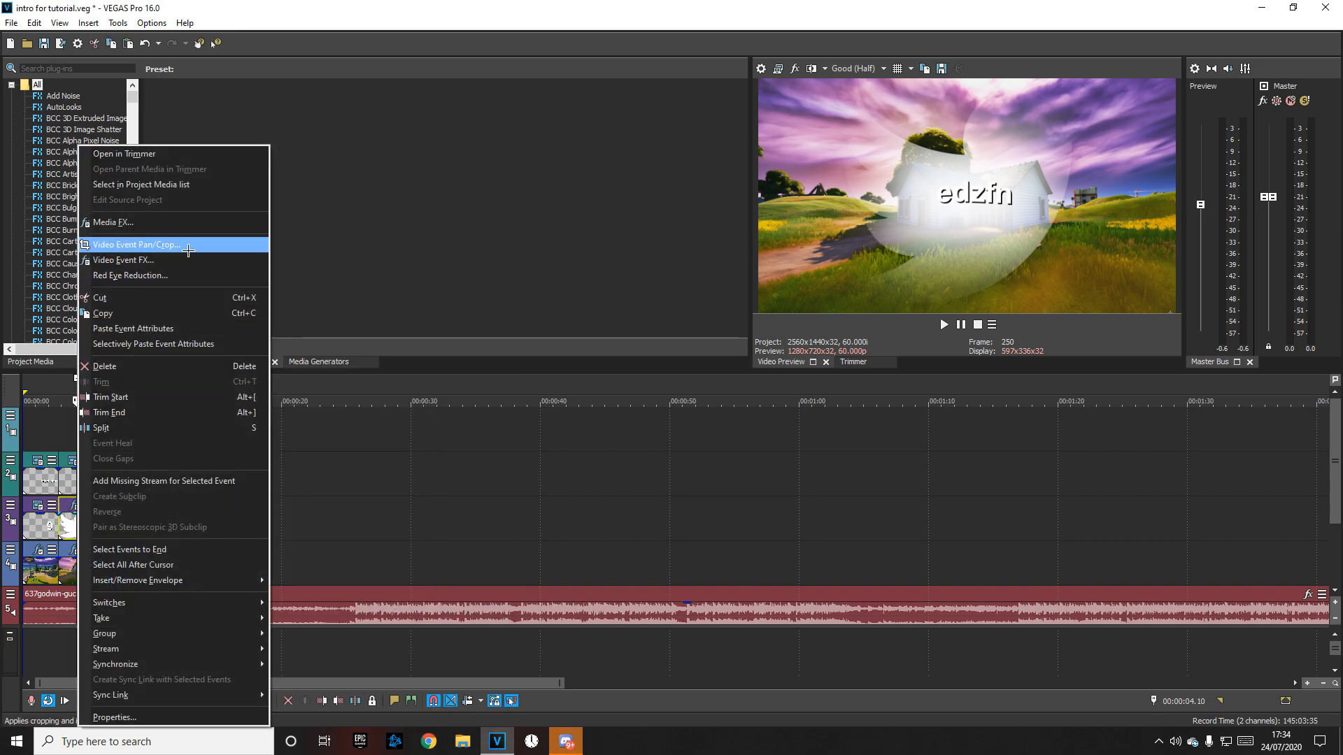
click(122, 258)
scroll(386, 686, down, 1)
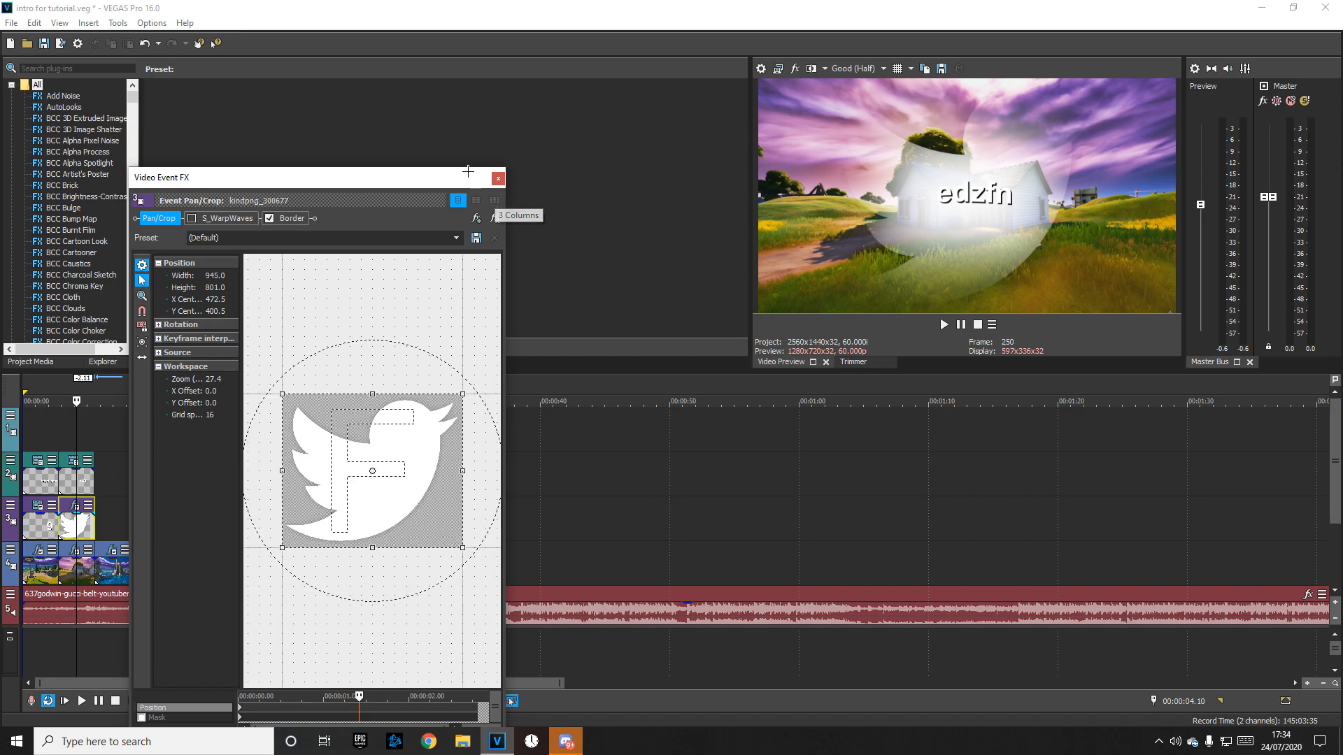
drag(466, 172, 473, 95)
click(245, 634)
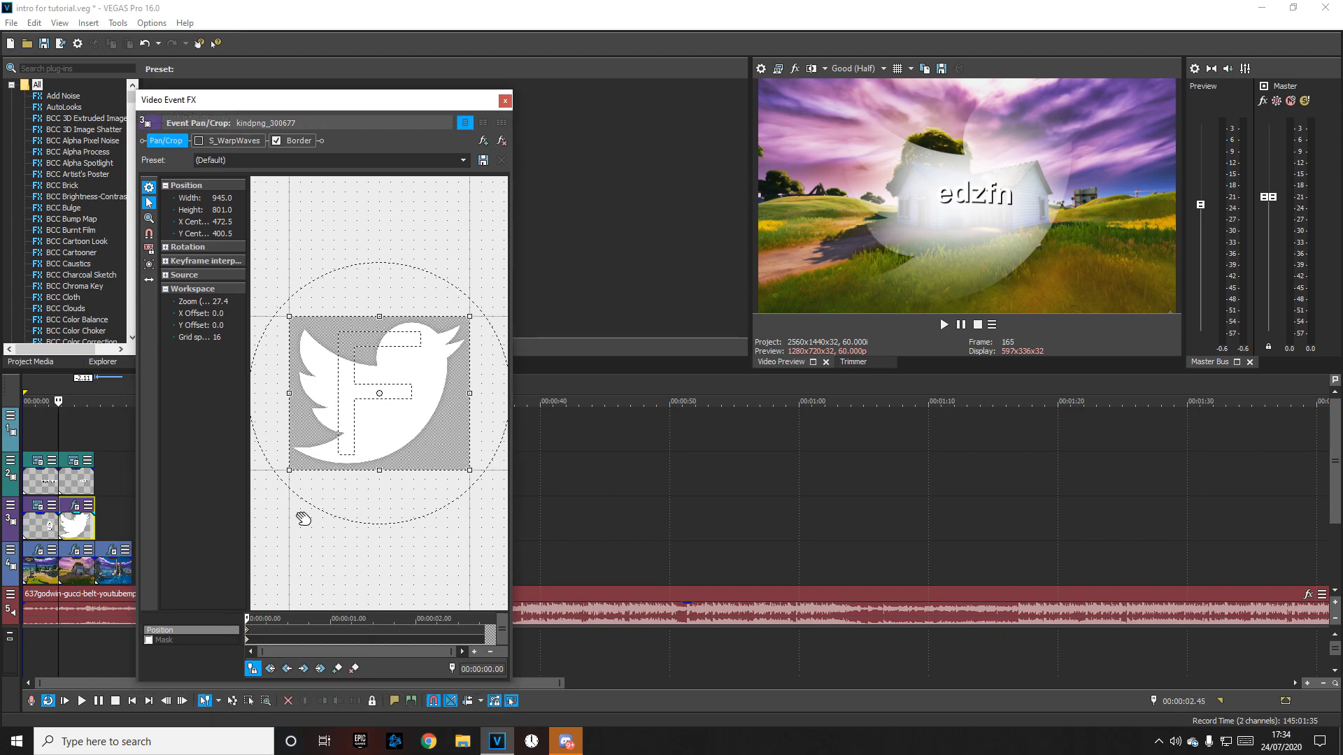
scroll(386, 356, down, 2)
drag(384, 348, 382, 256)
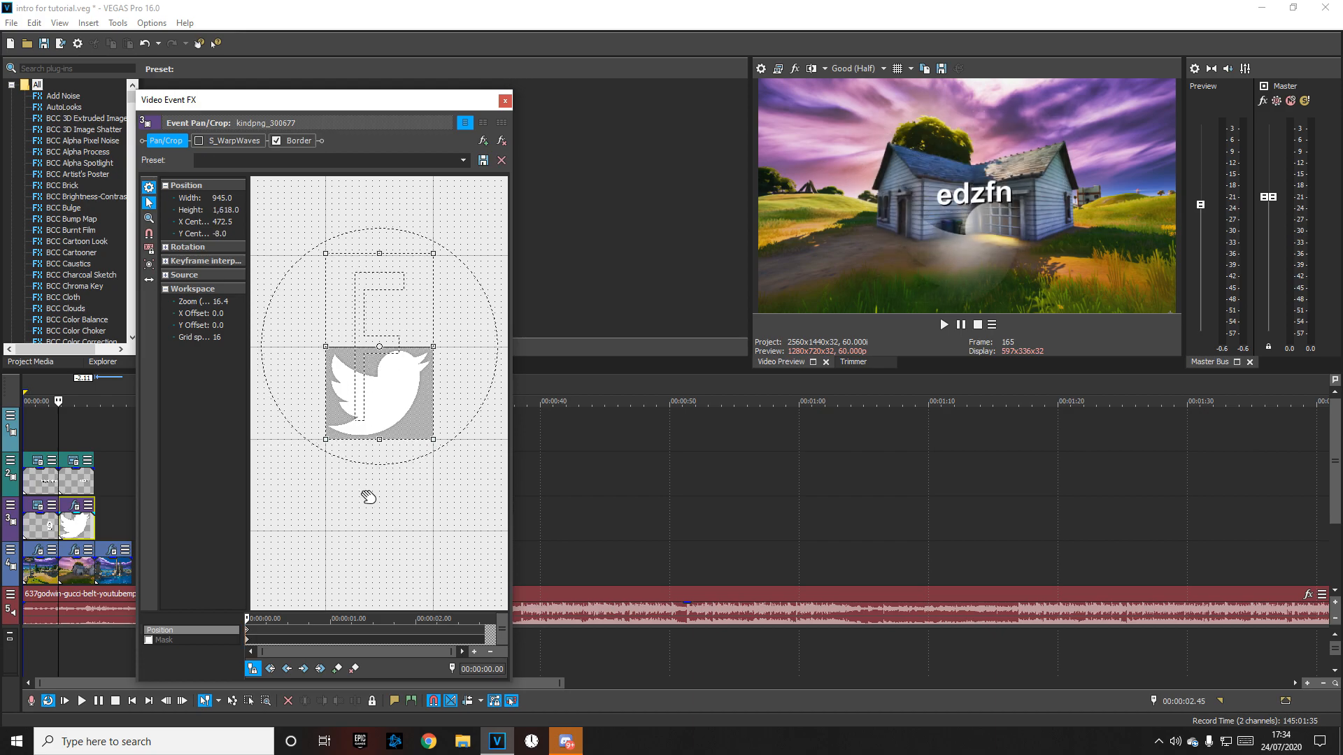
drag(378, 439, 370, 518)
drag(332, 410, 261, 386)
drag(435, 386, 479, 396)
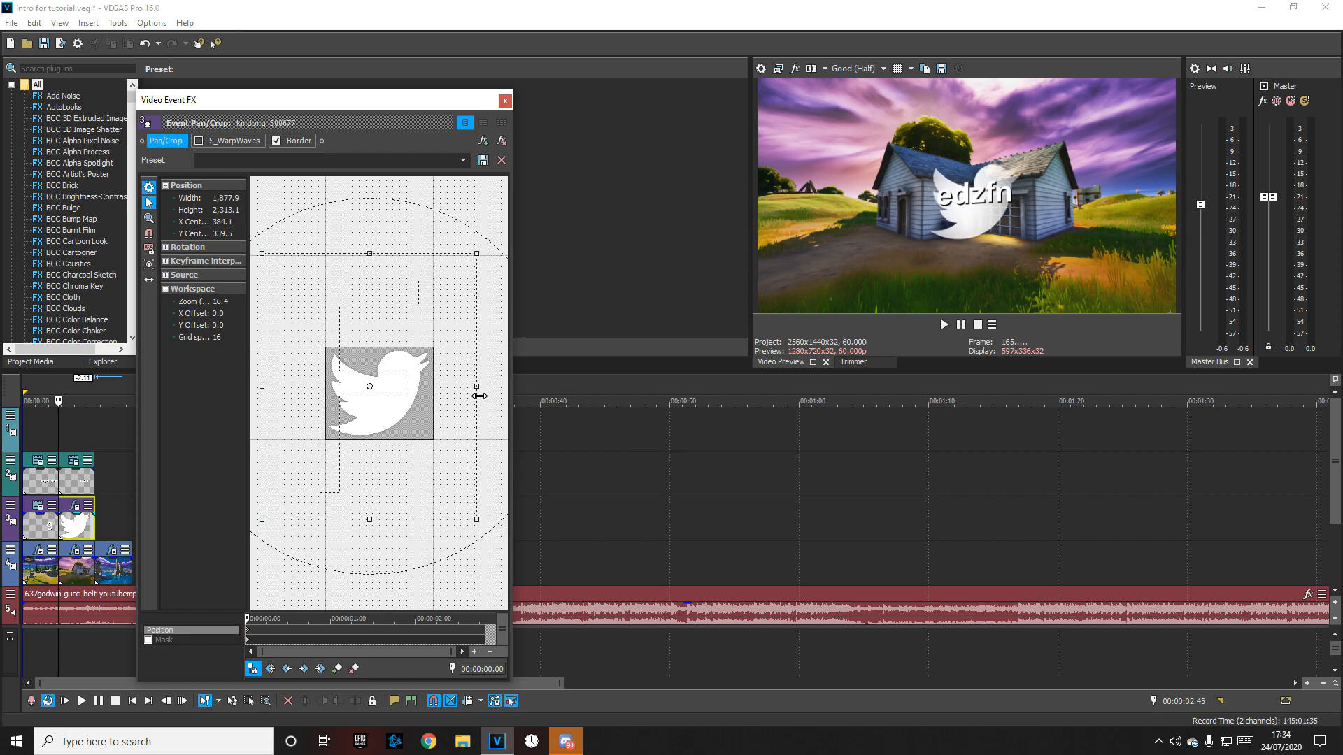
Step: Refine the Twitter logo's pan/crop frame to about 2,417 wide by 2,446 high, centred at about X 371.7, Y 405.9
scroll(347, 405, down, 2)
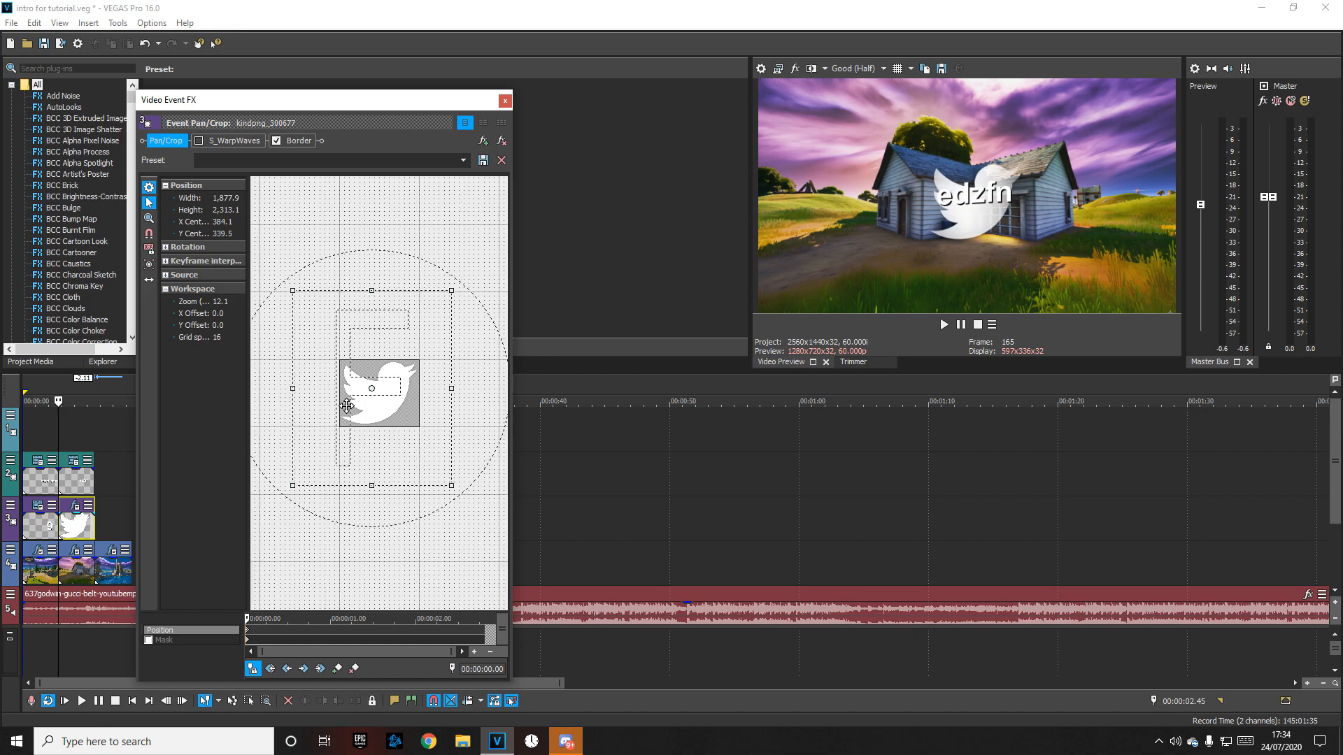
drag(293, 388, 268, 388)
drag(453, 389, 475, 390)
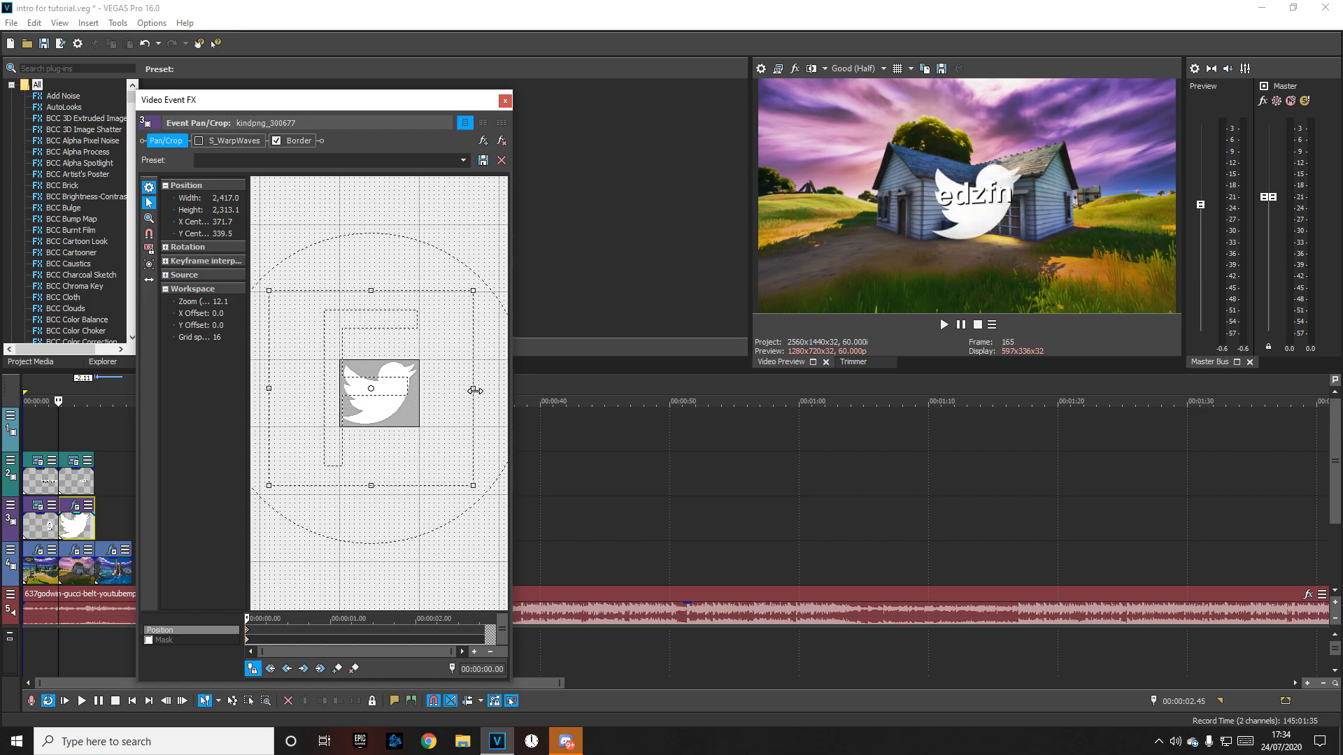
drag(370, 485, 372, 494)
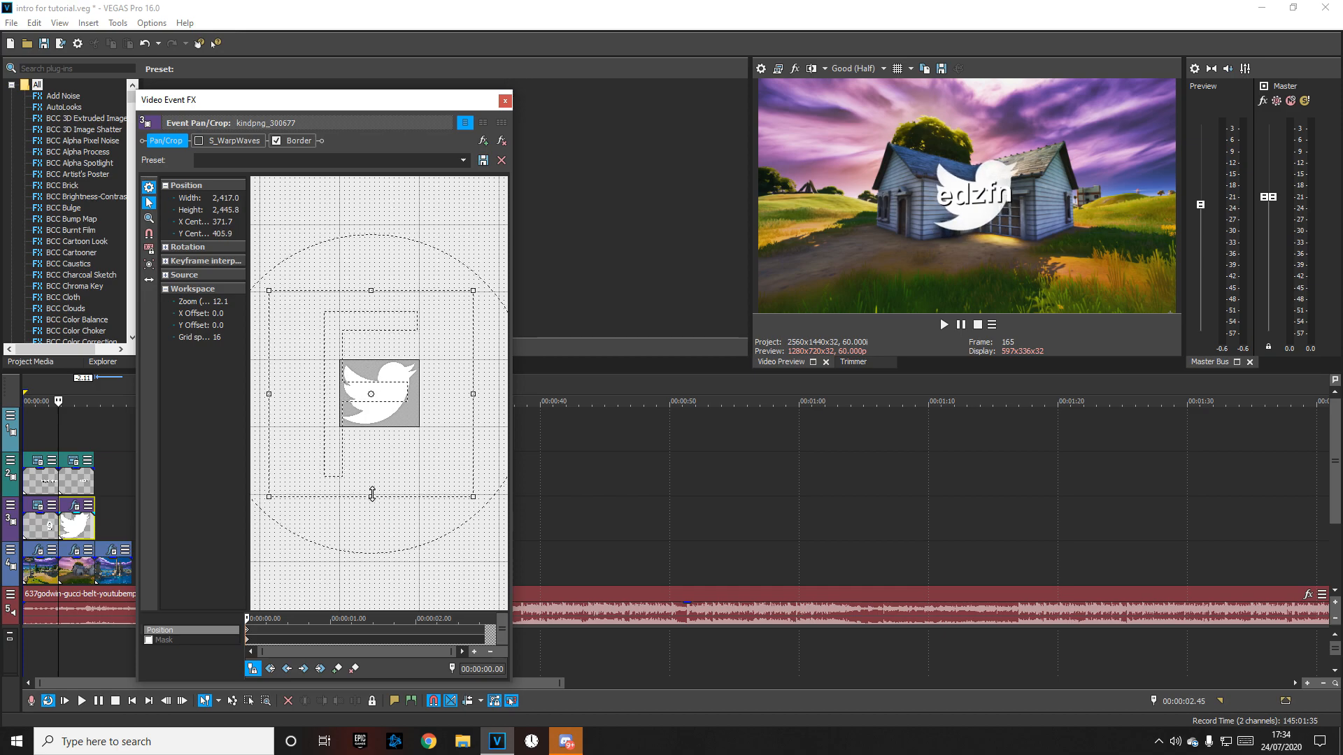
Step: Increase the Twitter logo's blurred Border size to 0.569, close the effect settings and save the project
click(282, 142)
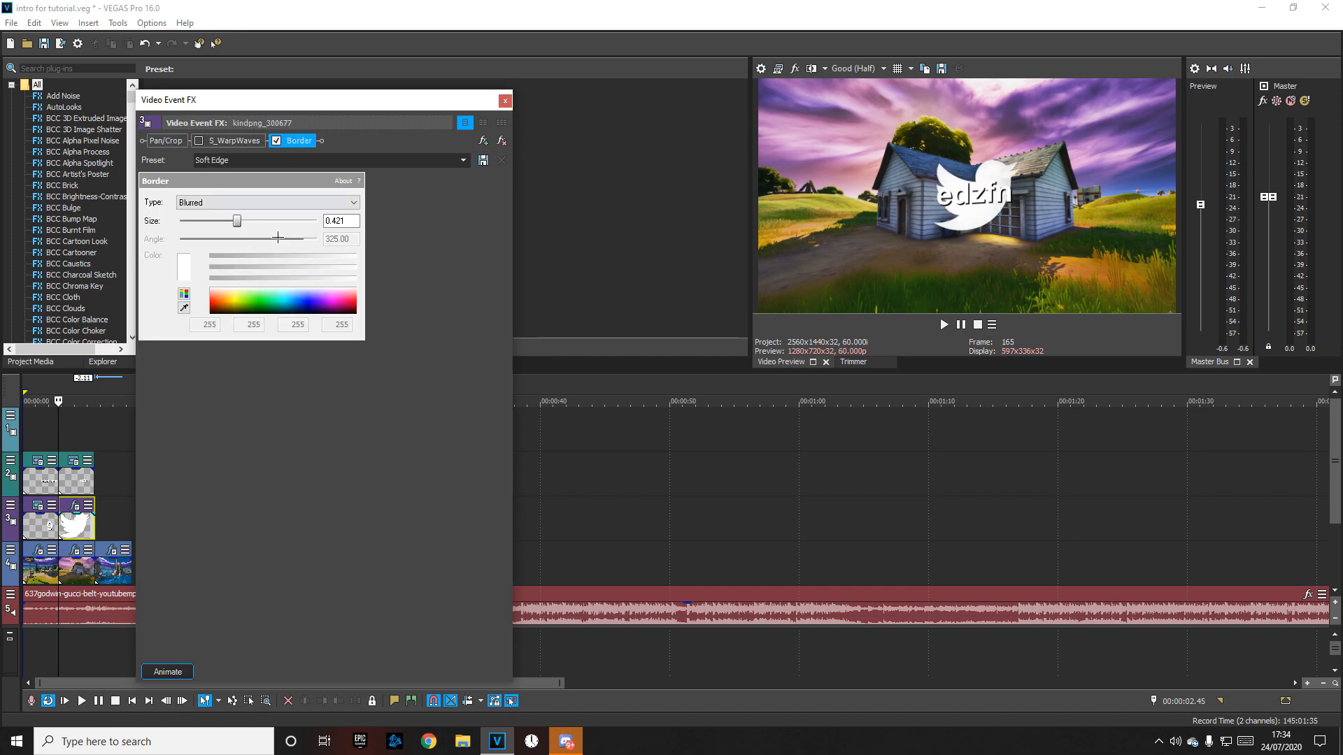
drag(242, 221, 258, 222)
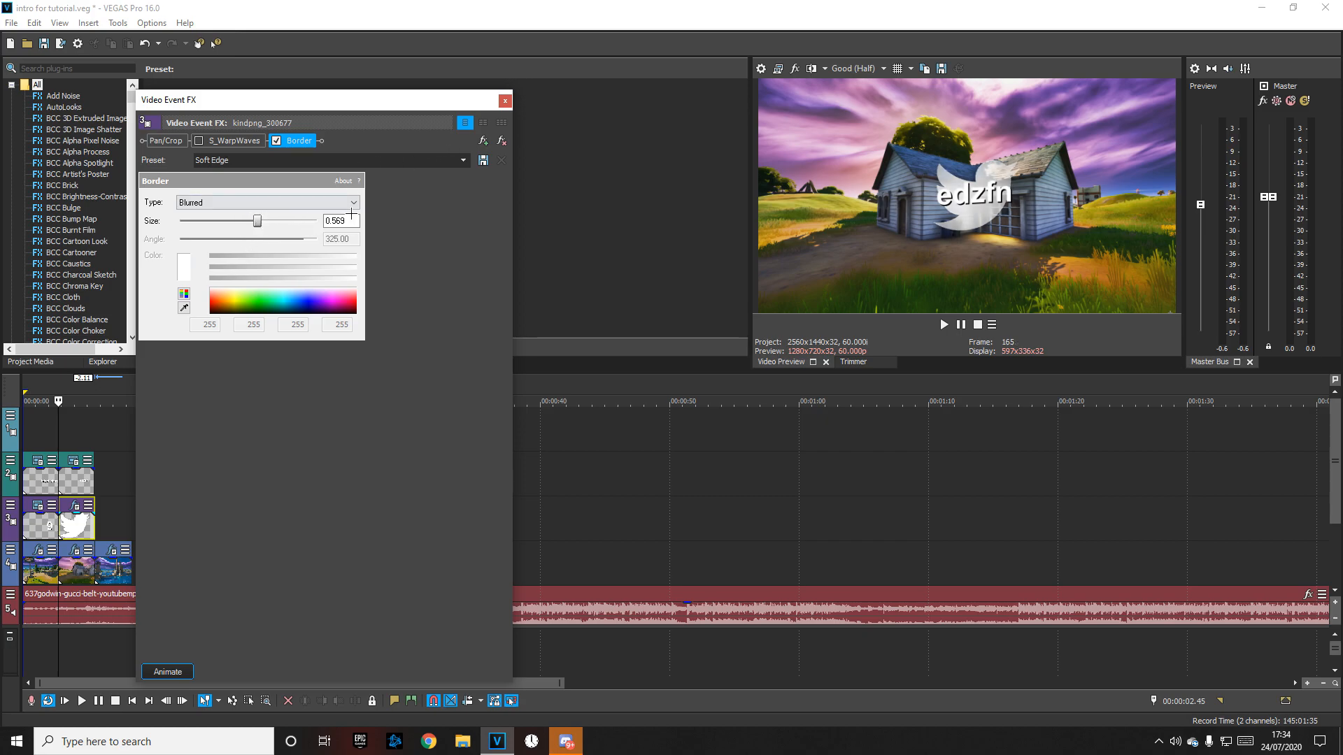
click(504, 100)
click(43, 44)
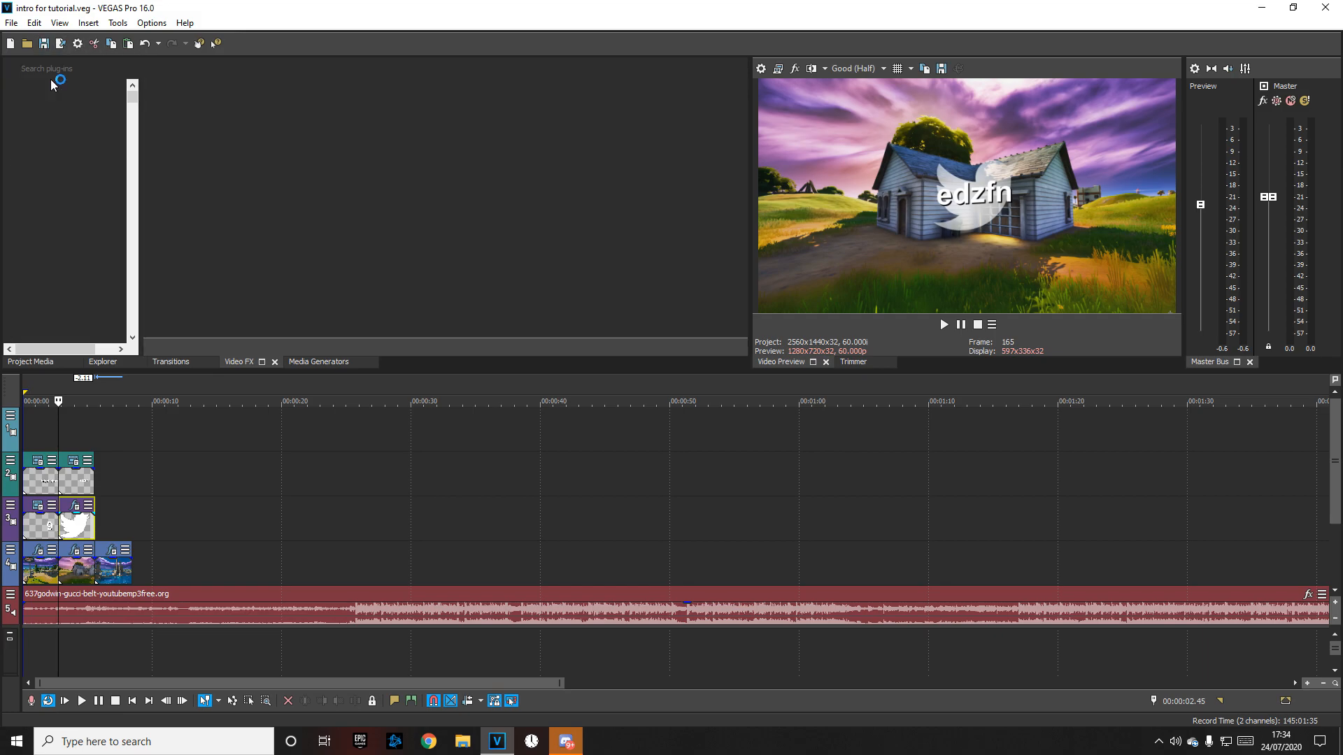
Step: Play the intro from the start to check the "edzfn" title over the Twitter logo
click(83, 526)
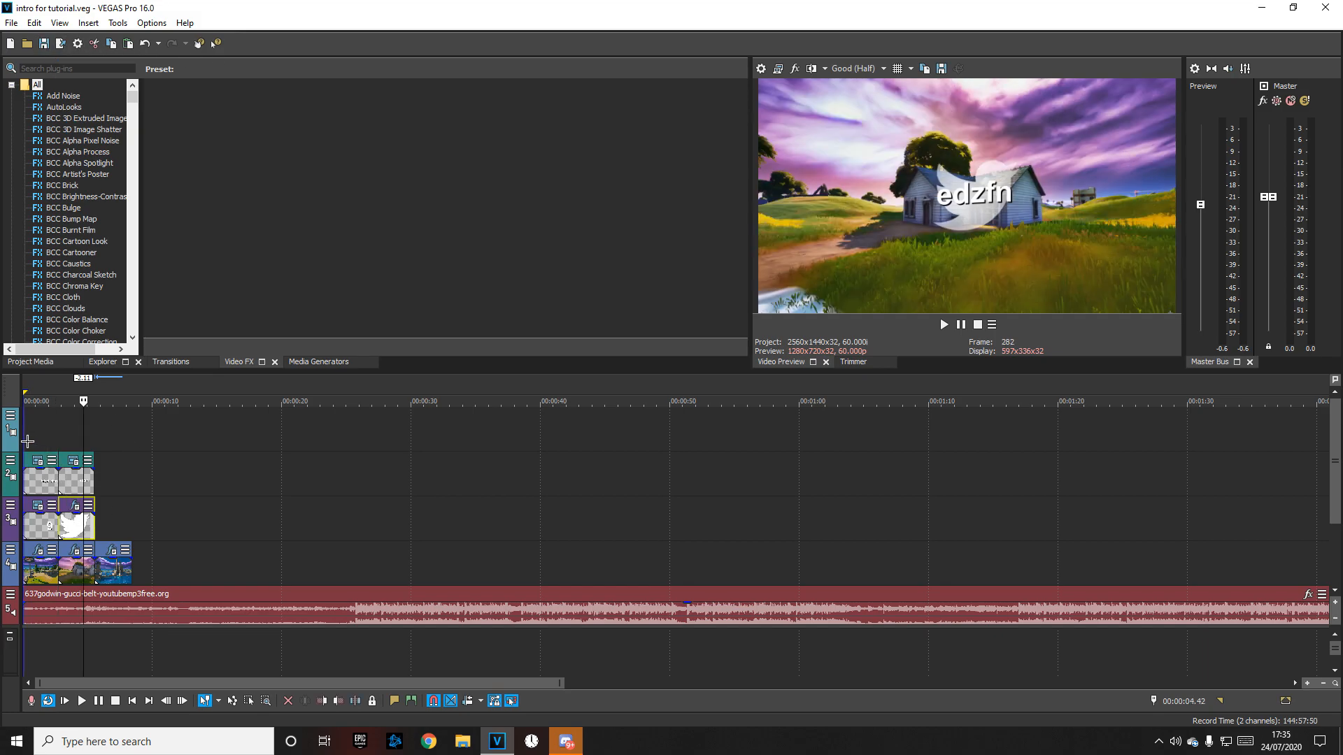
click(25, 441)
click(944, 324)
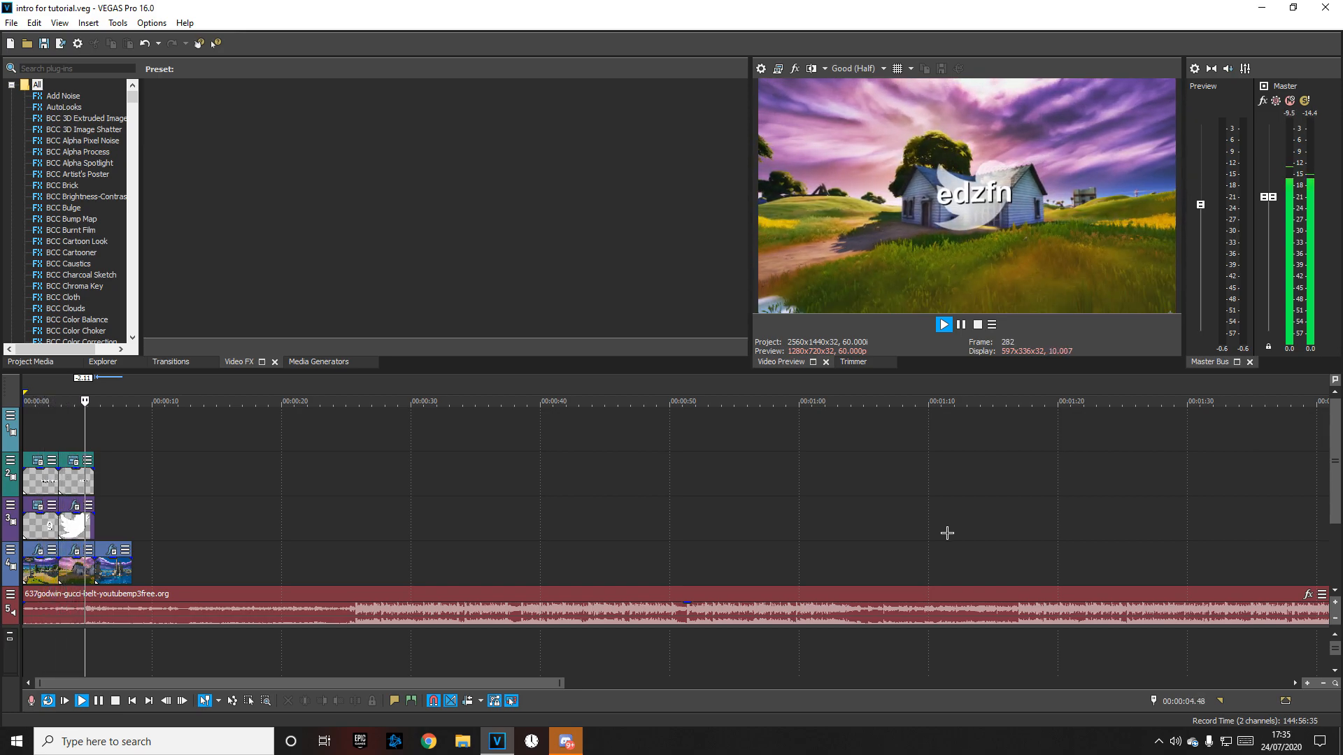
key(Return)
Step: Copy the "edzfn" title as new source media onto track 2 over the third clip, fitted to that clip's length
click(98, 530)
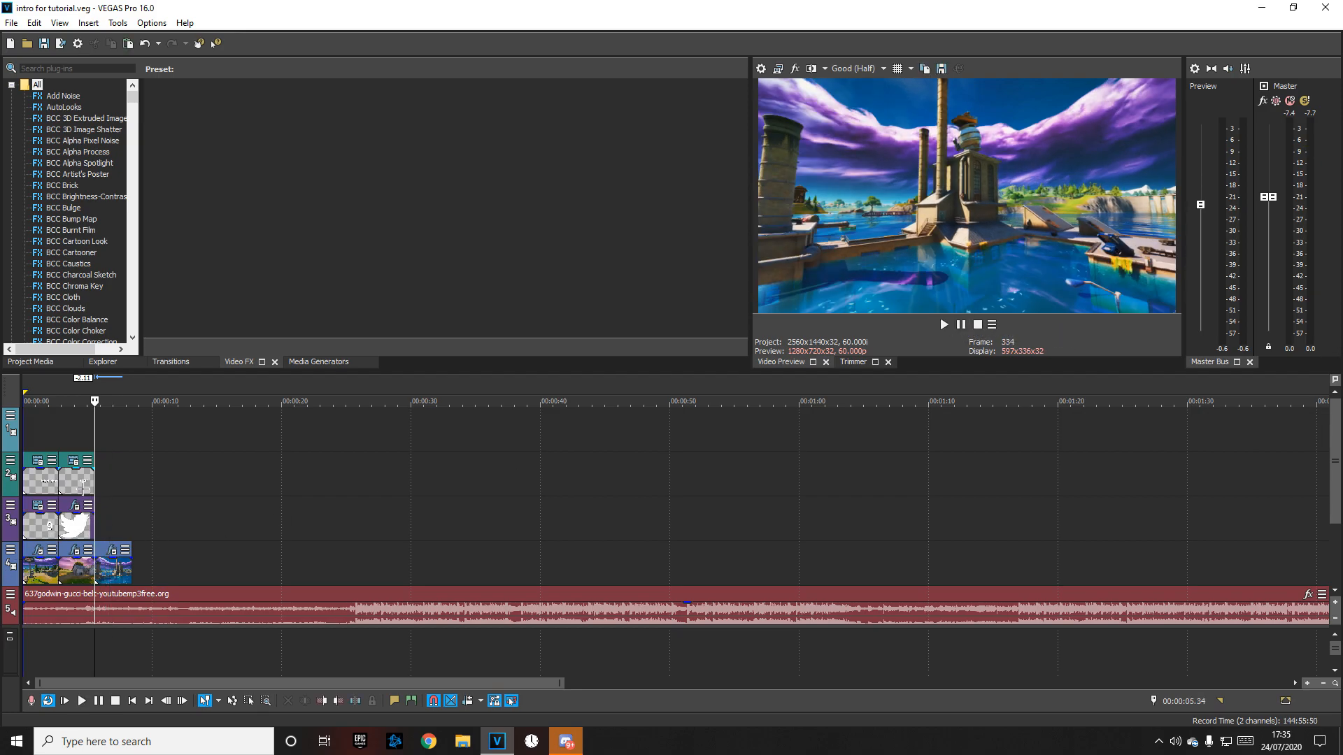
click(82, 480)
key(ctrl+v)
click(767, 310)
click(77, 436)
drag(116, 478, 128, 478)
click(104, 435)
Step: Change the third title's text on track 2 to "use code 'TT9'", close the generator settings and save the project
right_click(114, 480)
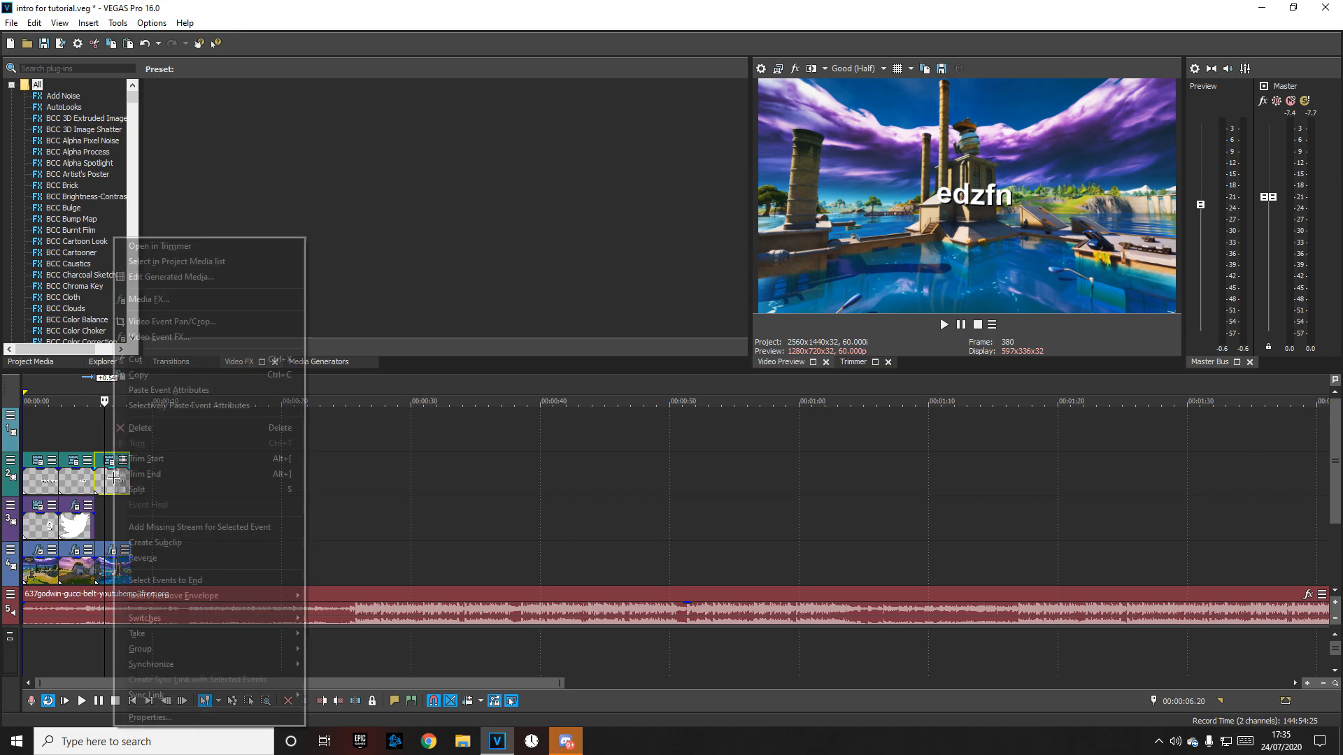
click(172, 276)
drag(318, 538, 111, 540)
key(BackSpace)
text(use code )
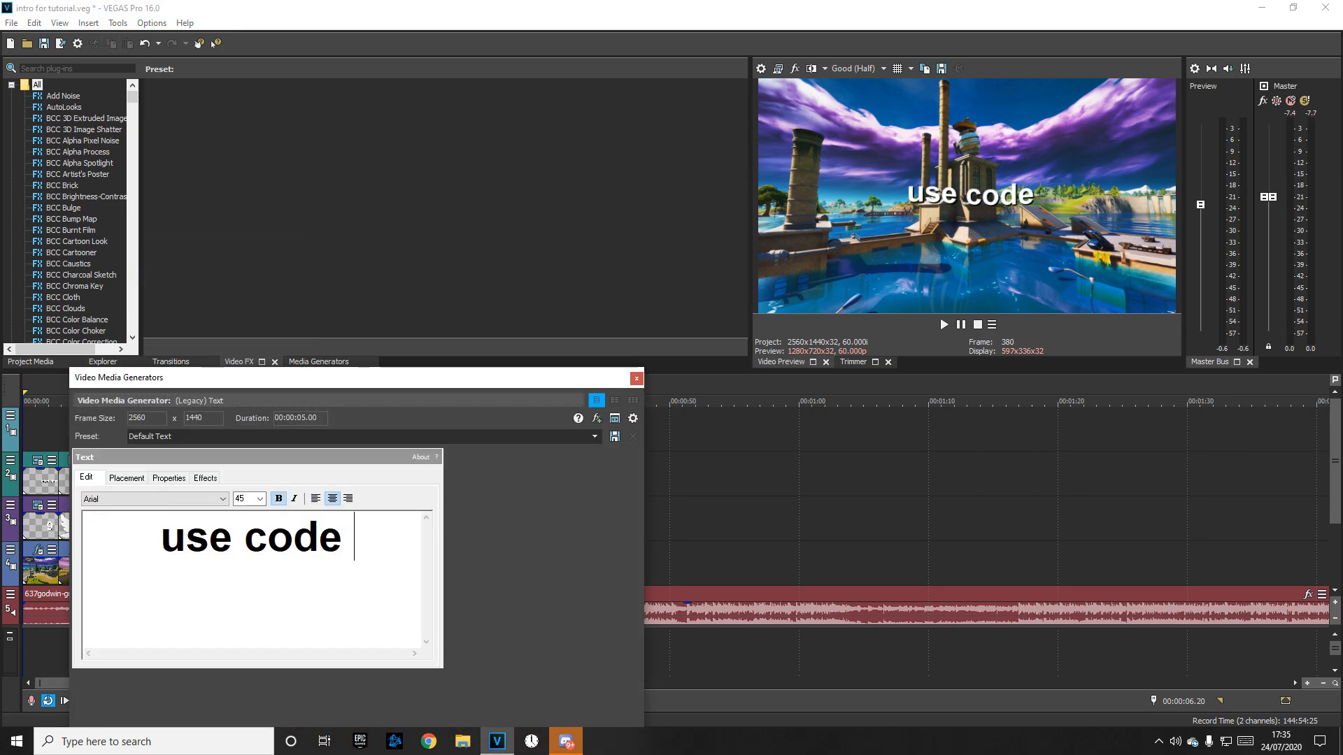
text('TT9)
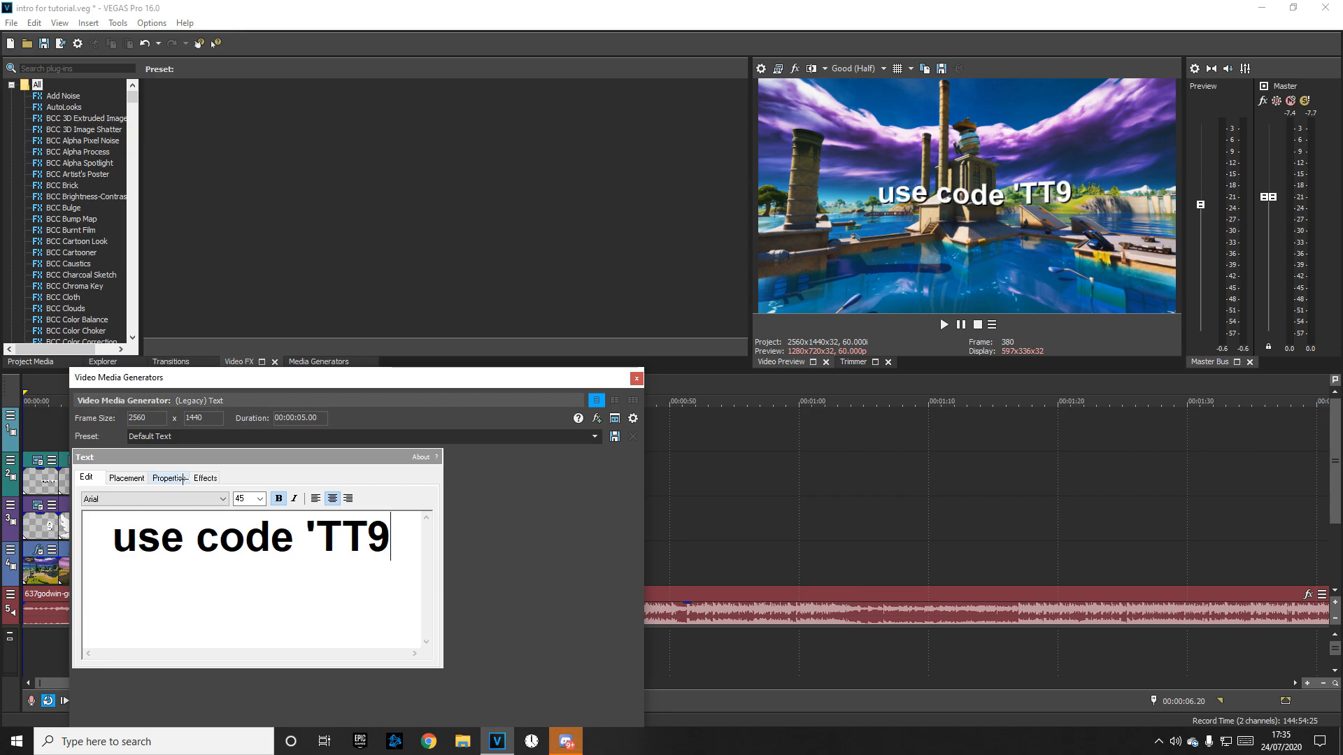
text(')
click(637, 378)
key(ctrl+s)
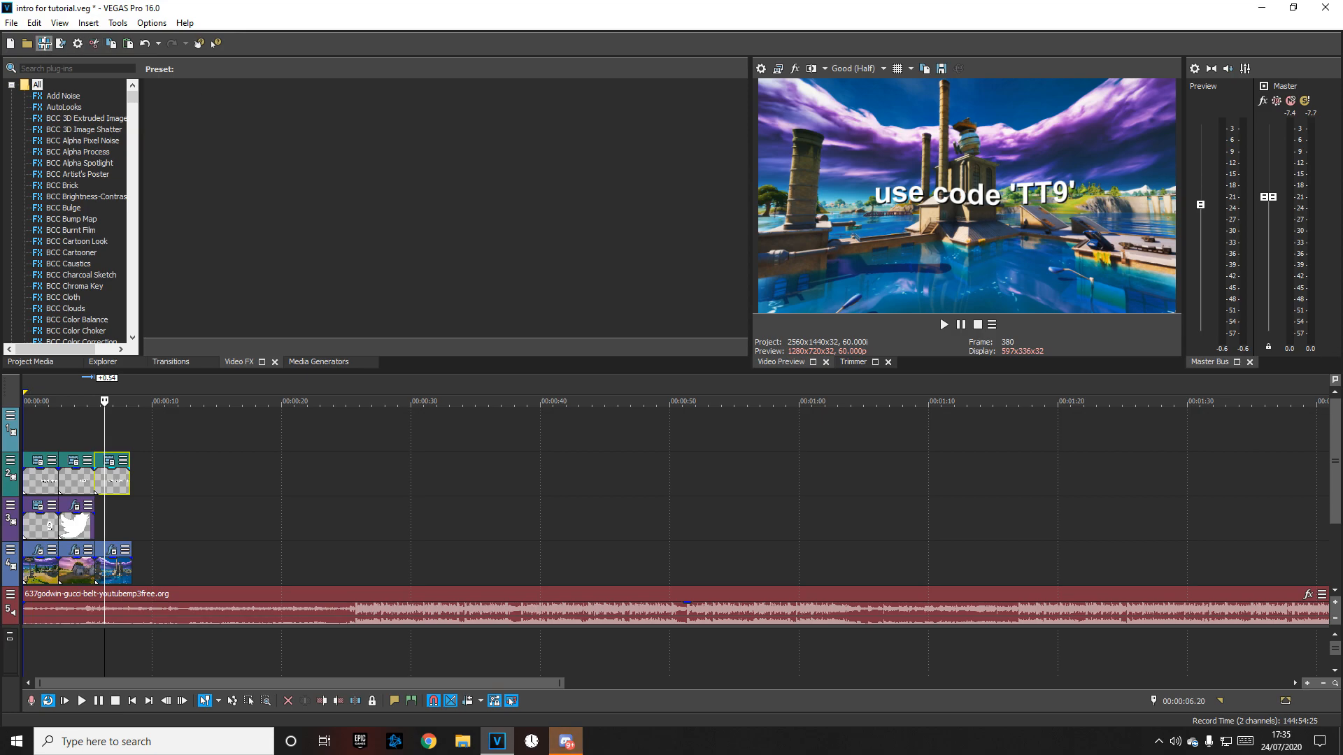
Step: Copy the "9" title as new source media onto track 3 beneath the "use code 'TT9'" title
click(108, 440)
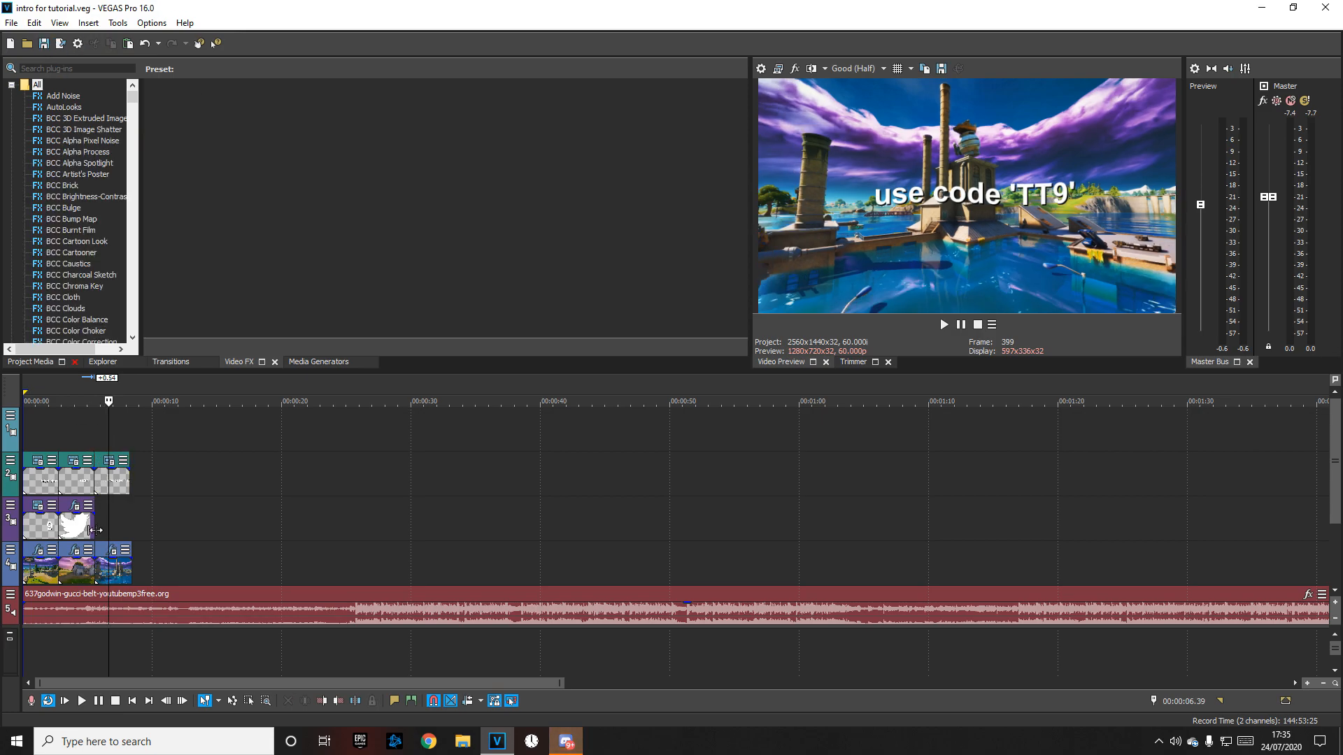
key(ctrl+v)
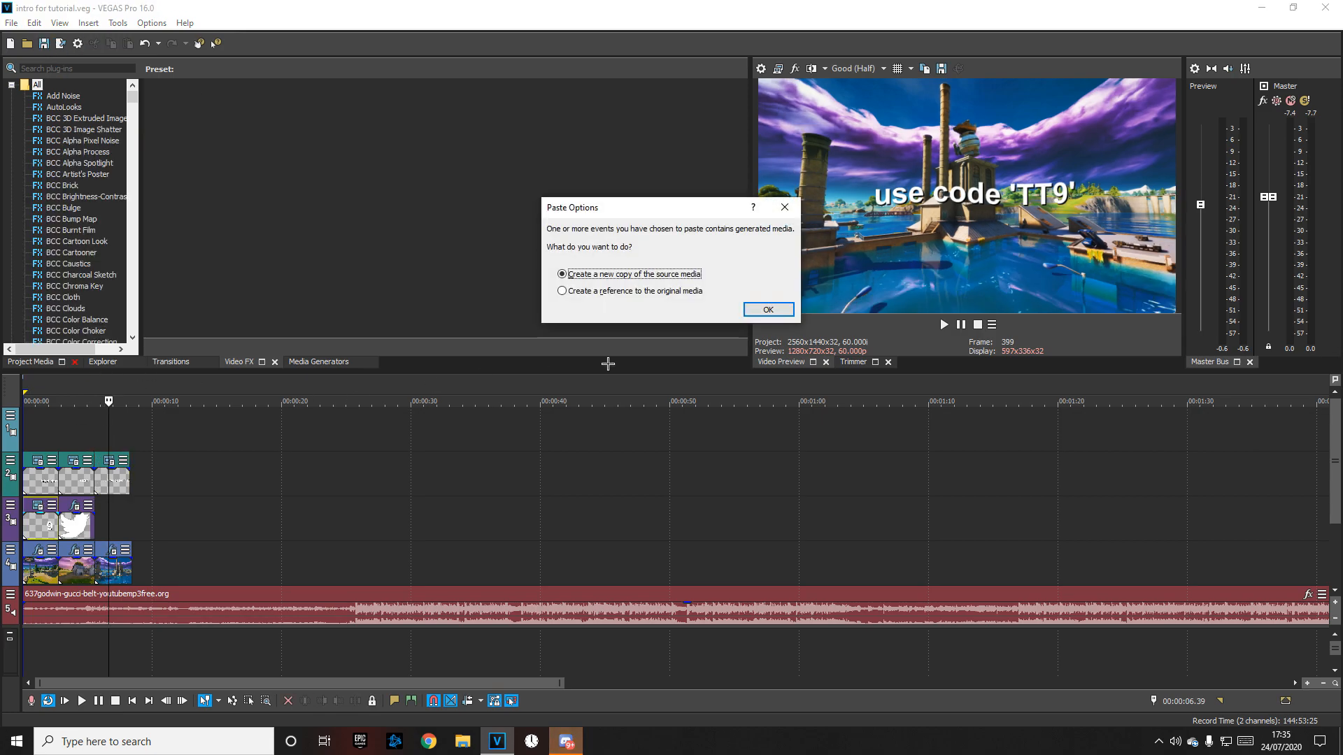
click(770, 309)
mouse_move(122, 524)
mouse_down()
mouse_move(109, 521)
mouse_move(121, 529)
mouse_up()
click(111, 430)
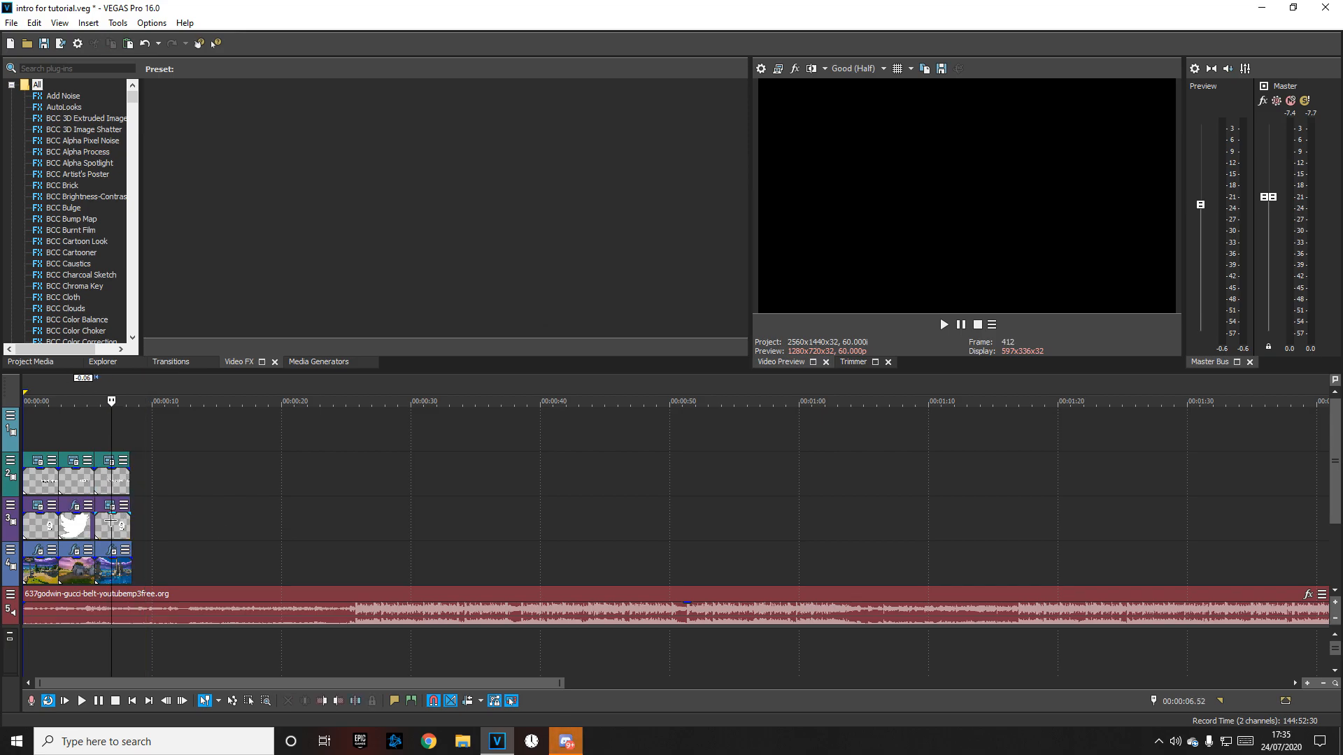
Step: Replace the text of the copied "9" title under the third clip's title with "#AD"
right_click(112, 519)
click(198, 92)
drag(309, 555, 90, 533)
key(BackSpace)
text(#a)
key(BackSpace)
text(AD)
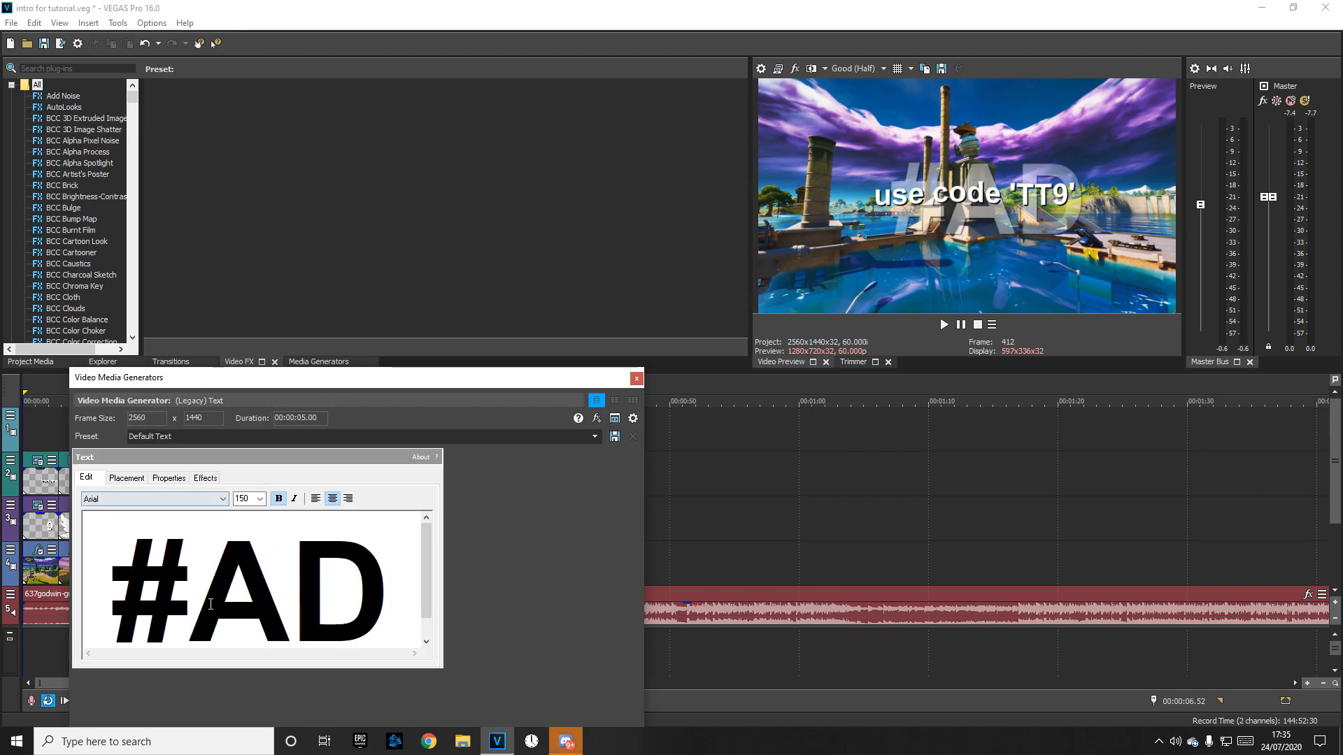
Step: Try the "#AD" text at font sizes 120 and 90, and place it at X 0.054, Y 0.008
drag(386, 575, 119, 545)
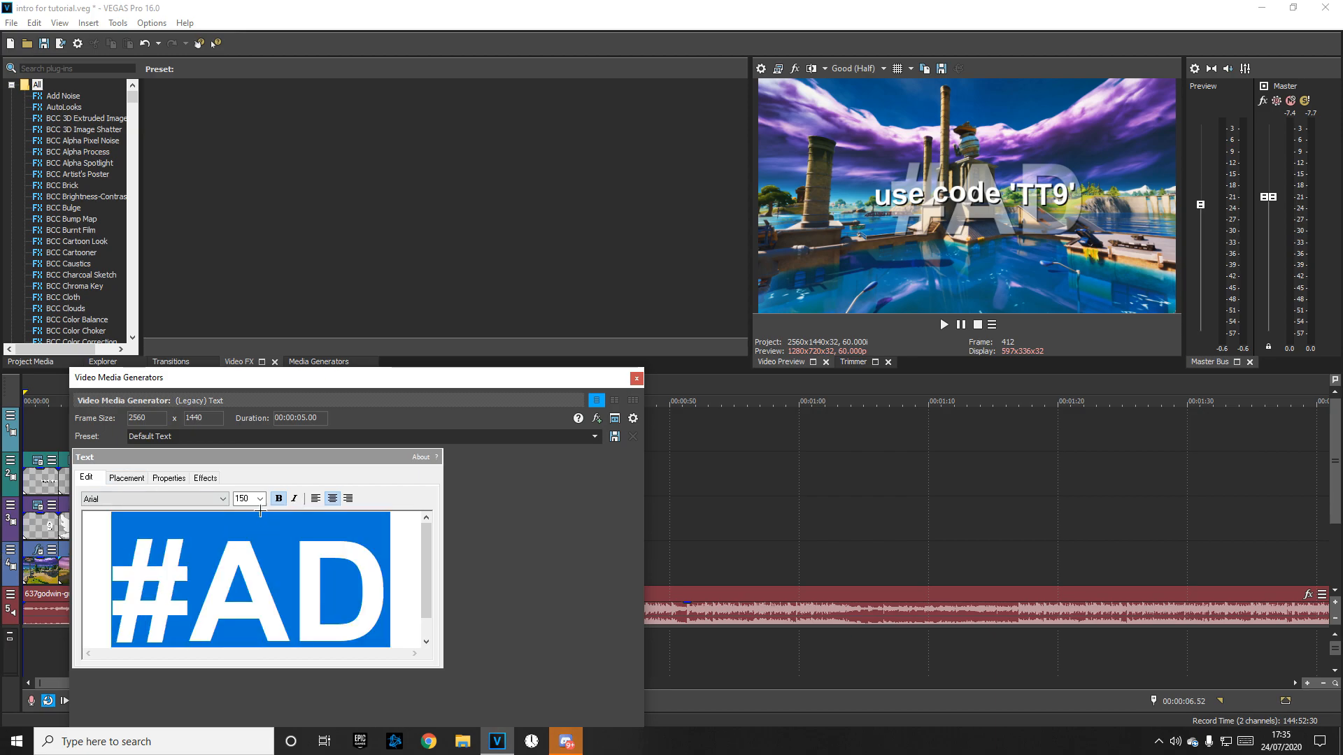
click(259, 499)
key(BackSpace)
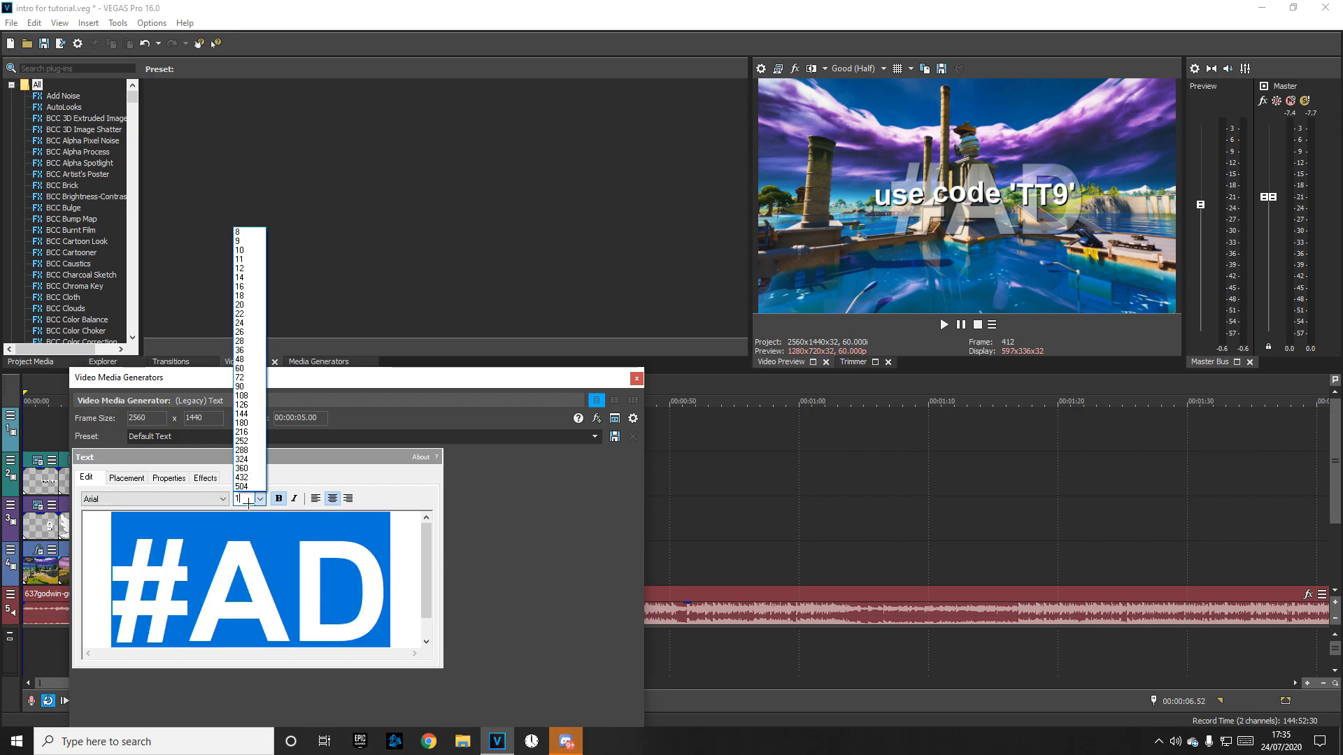
text(1200)
key(Return)
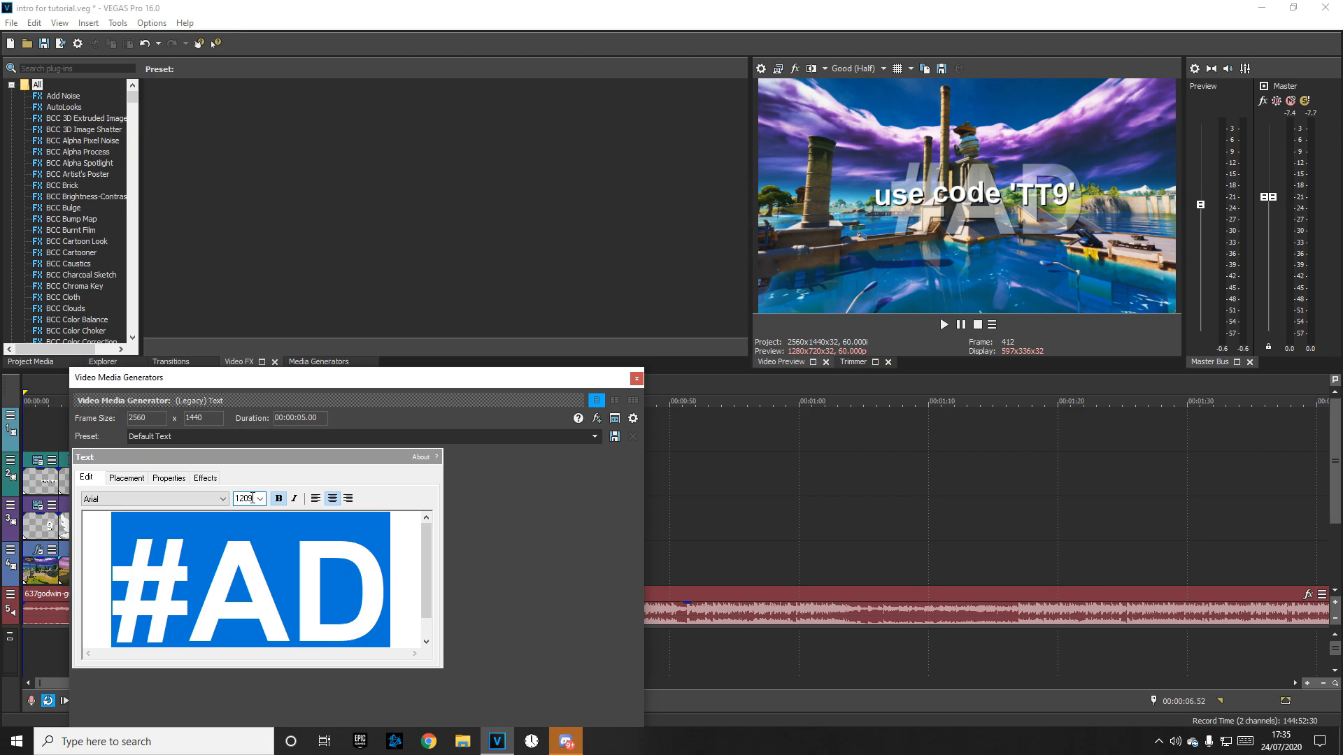
key(Return)
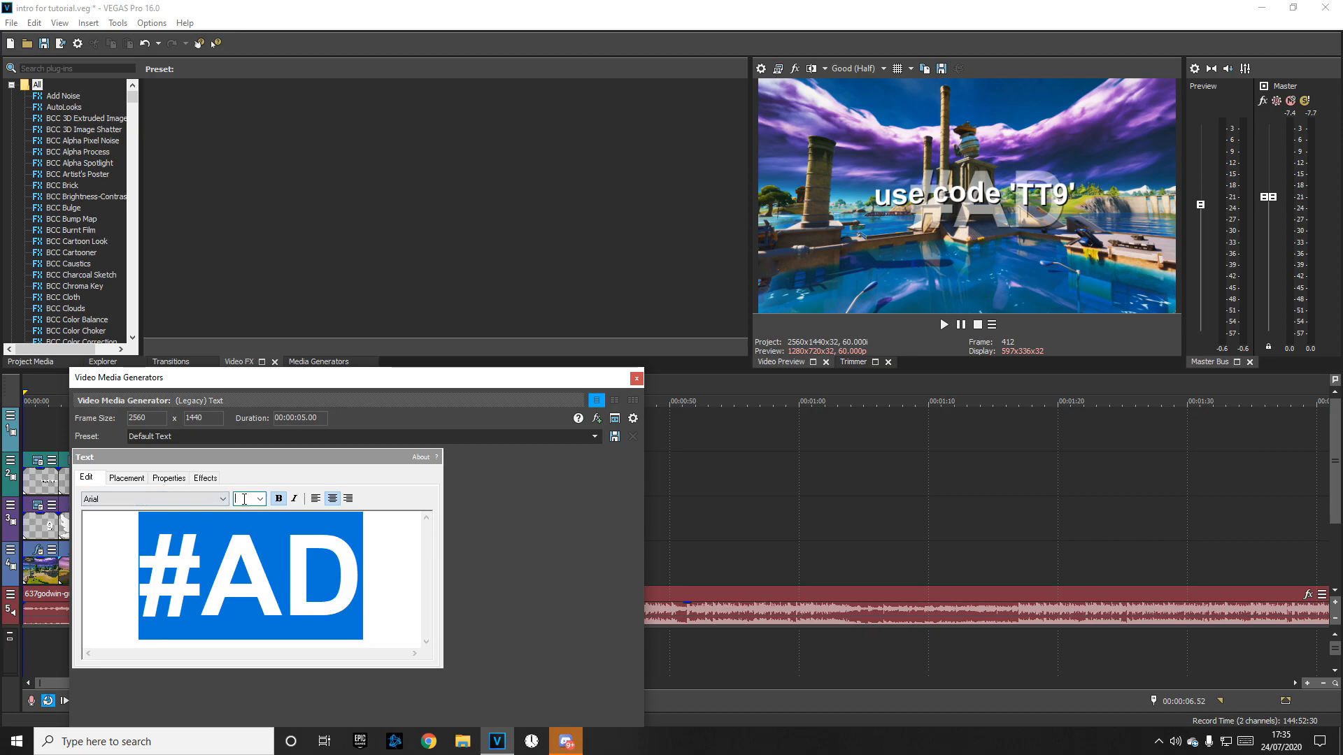
text(90)
key(Return)
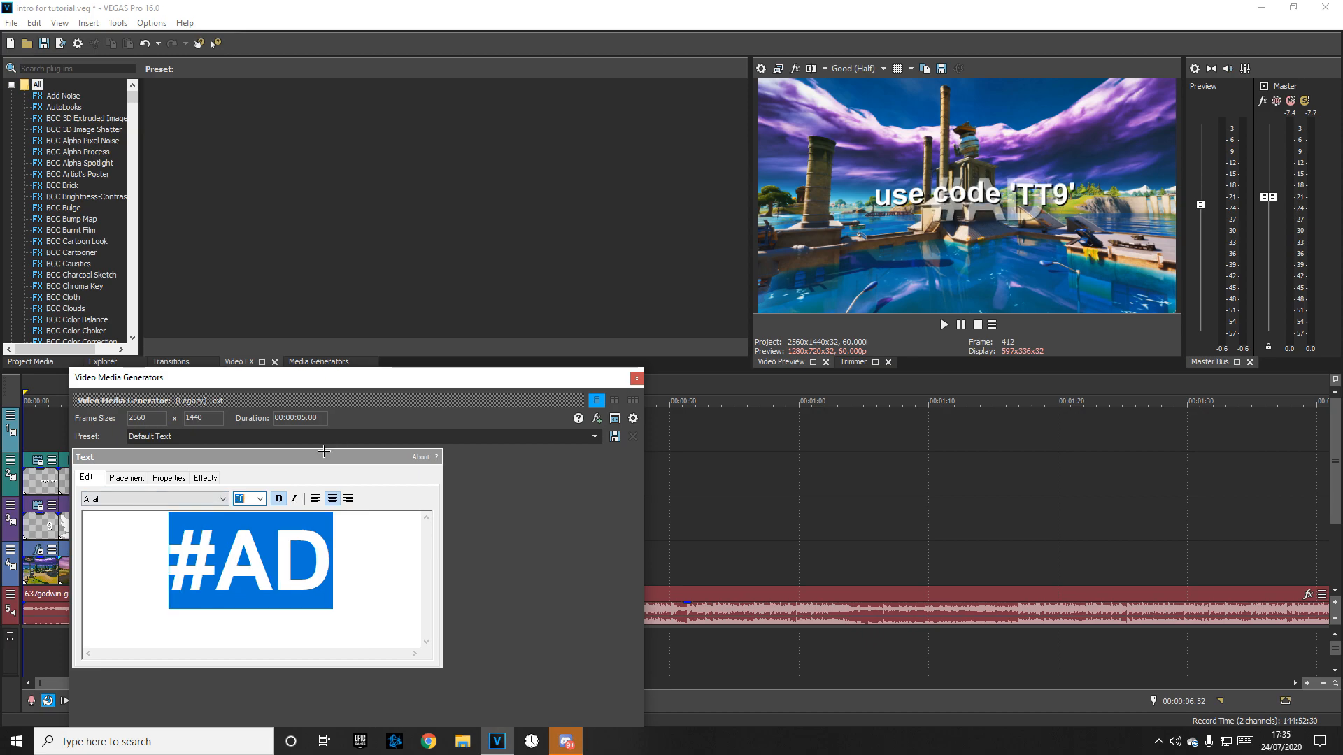
click(127, 478)
drag(193, 598, 189, 584)
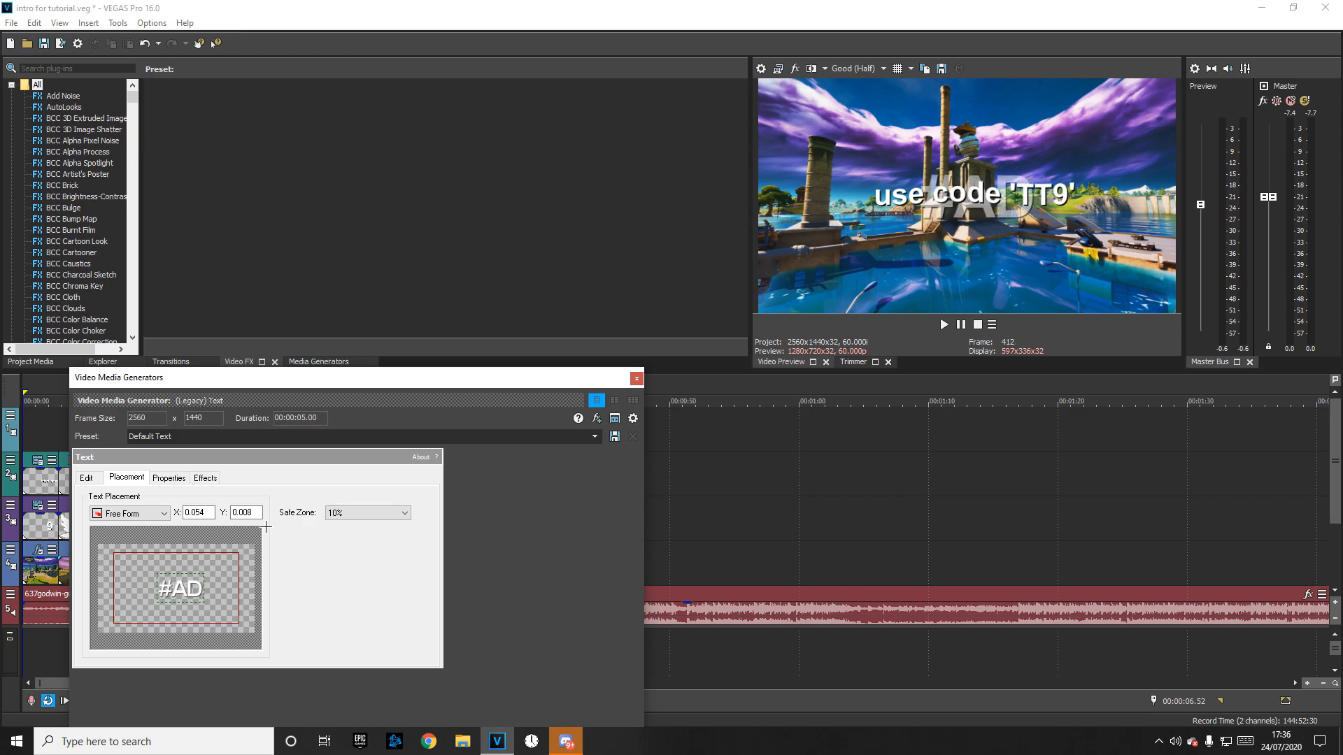
Step: Set the "#AD" text to font size 100, place it at X 0.009, Y 0.027, and close the generator settings
click(87, 478)
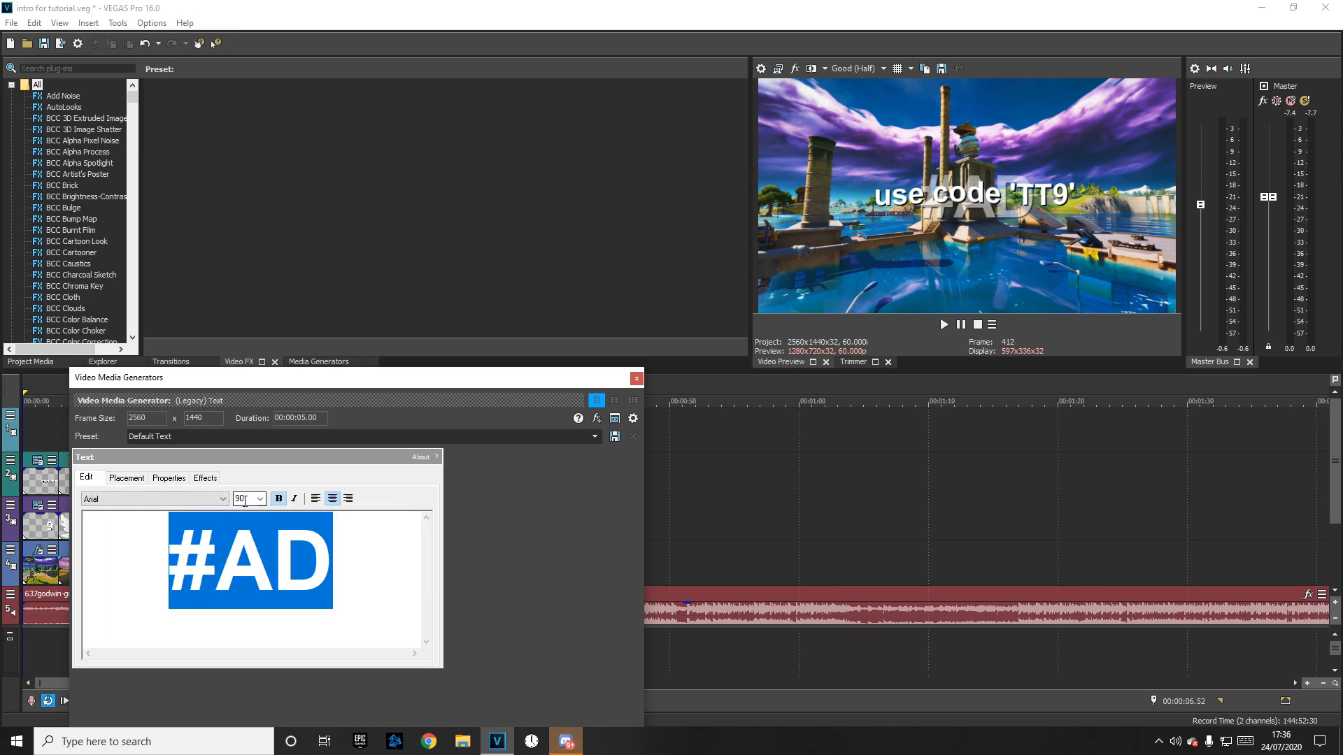
text(100)
key(Return)
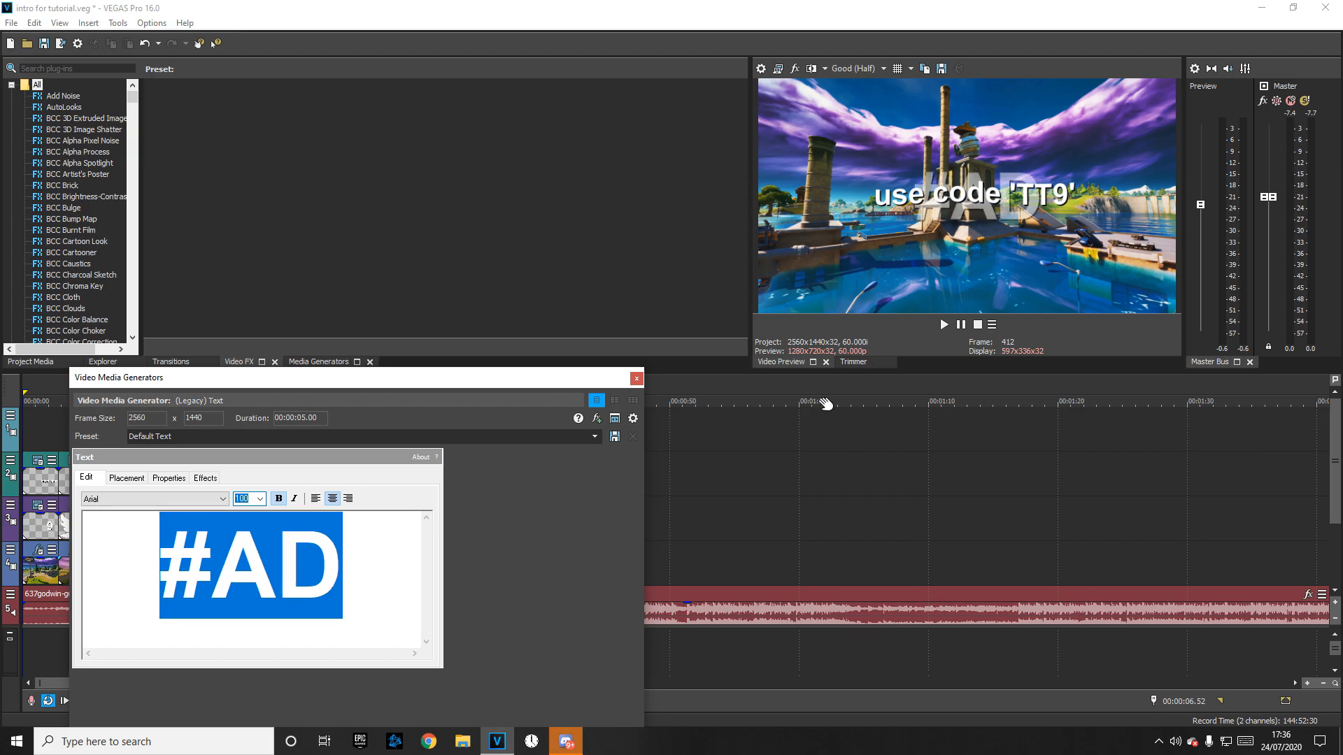
click(126, 478)
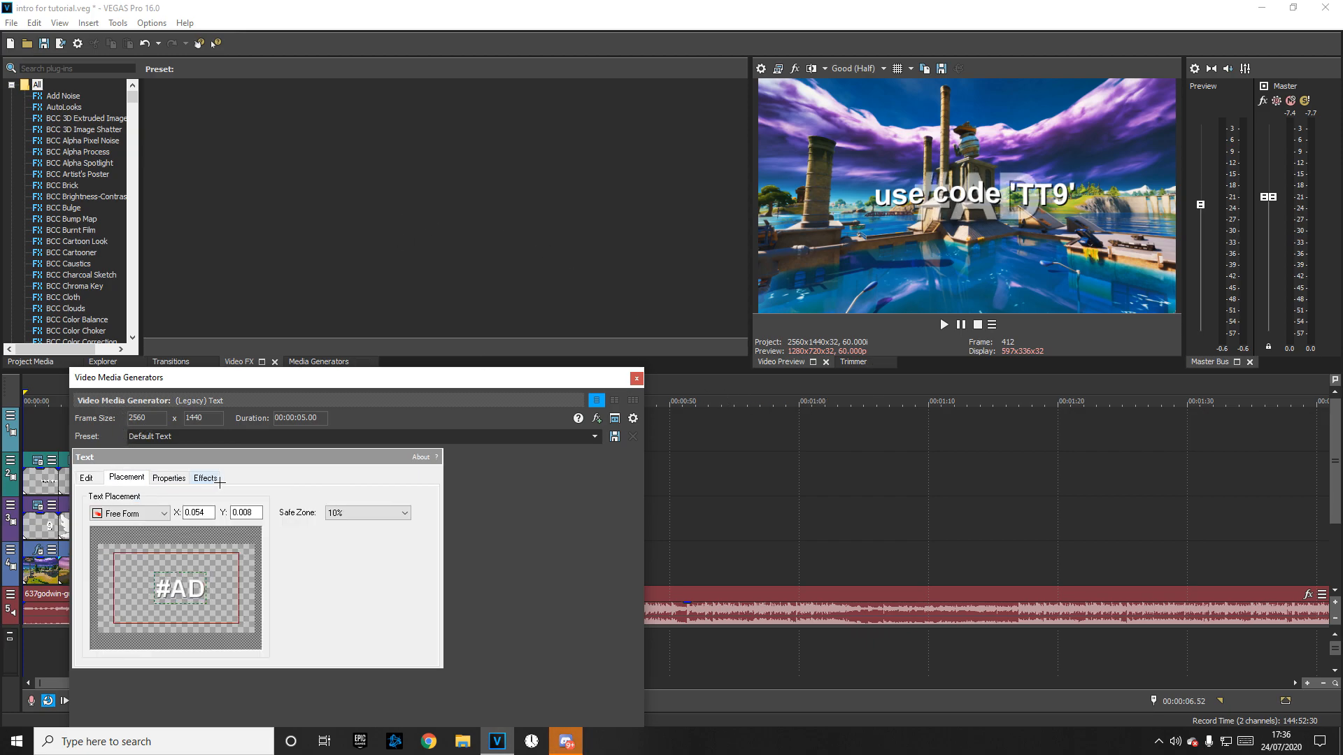
drag(173, 582, 170, 585)
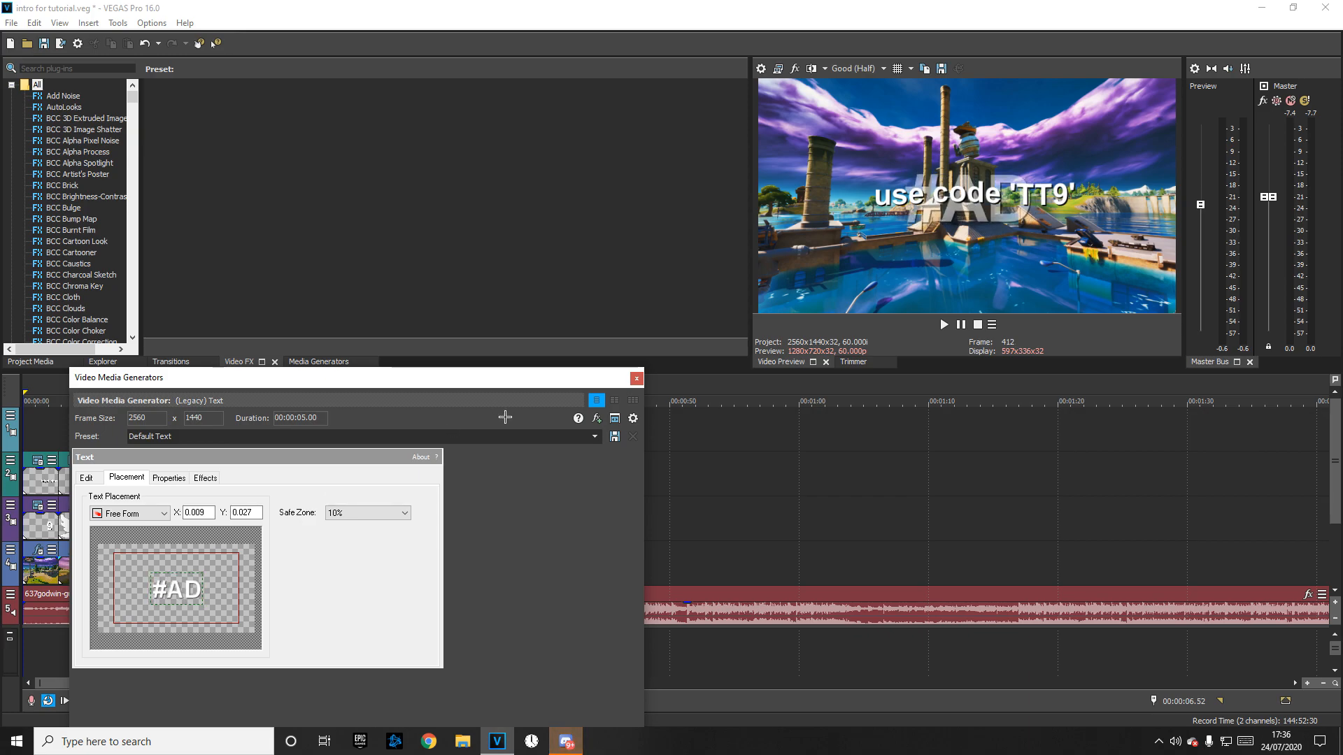
click(636, 378)
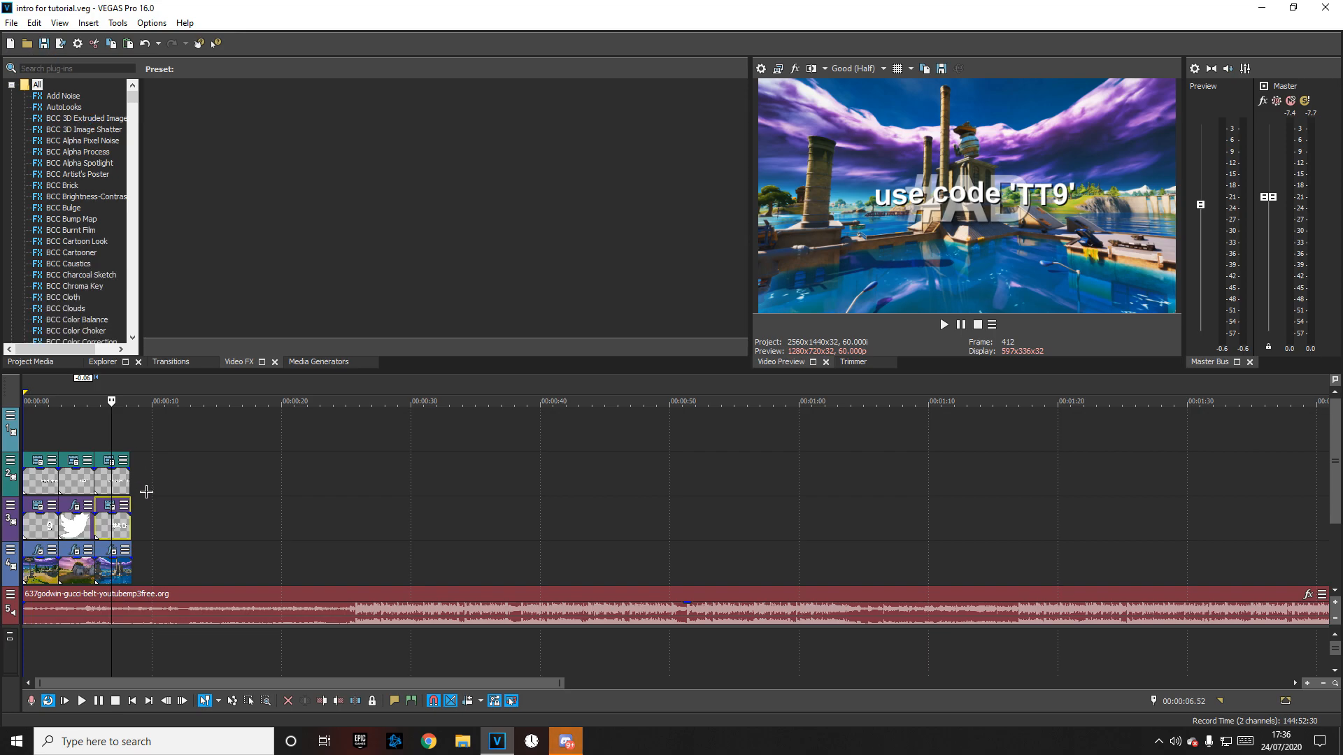
Step: Play the intro from the beginning to review all three layered titles
click(45, 442)
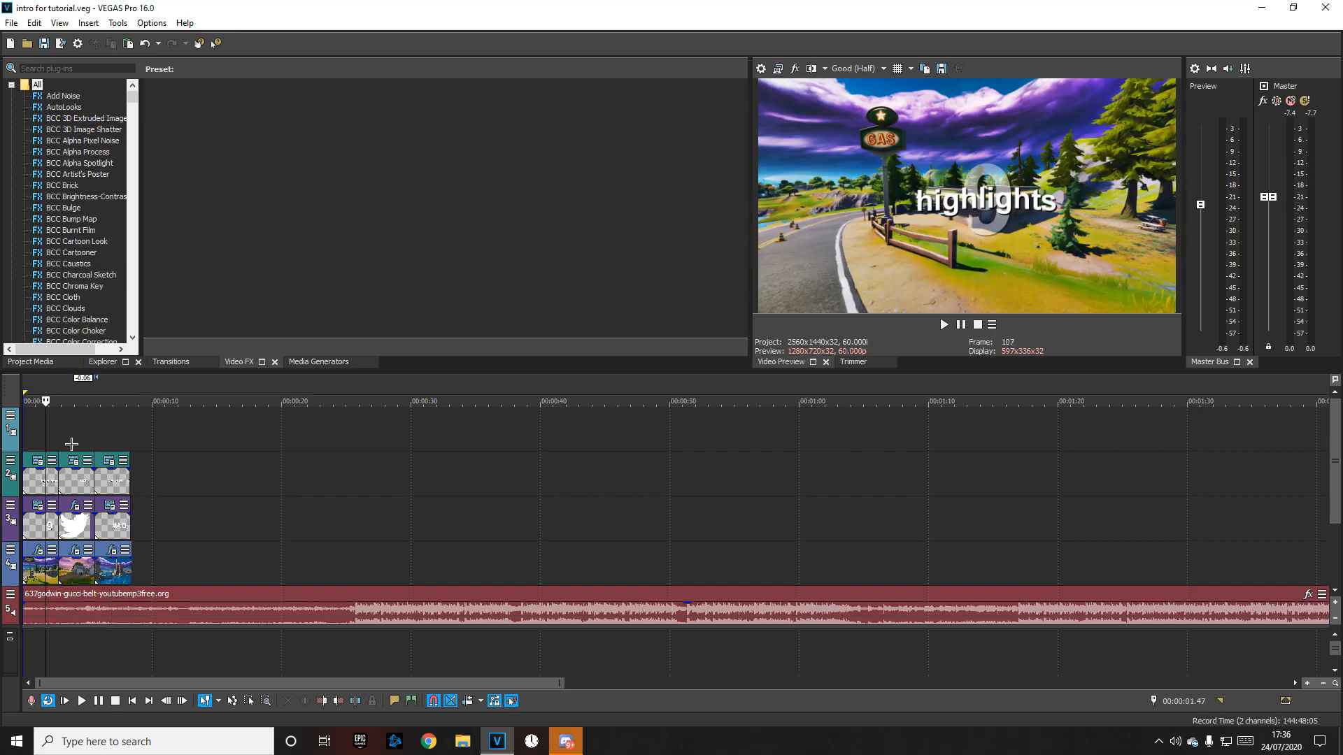
click(71, 444)
key(shift+space)
key(space)
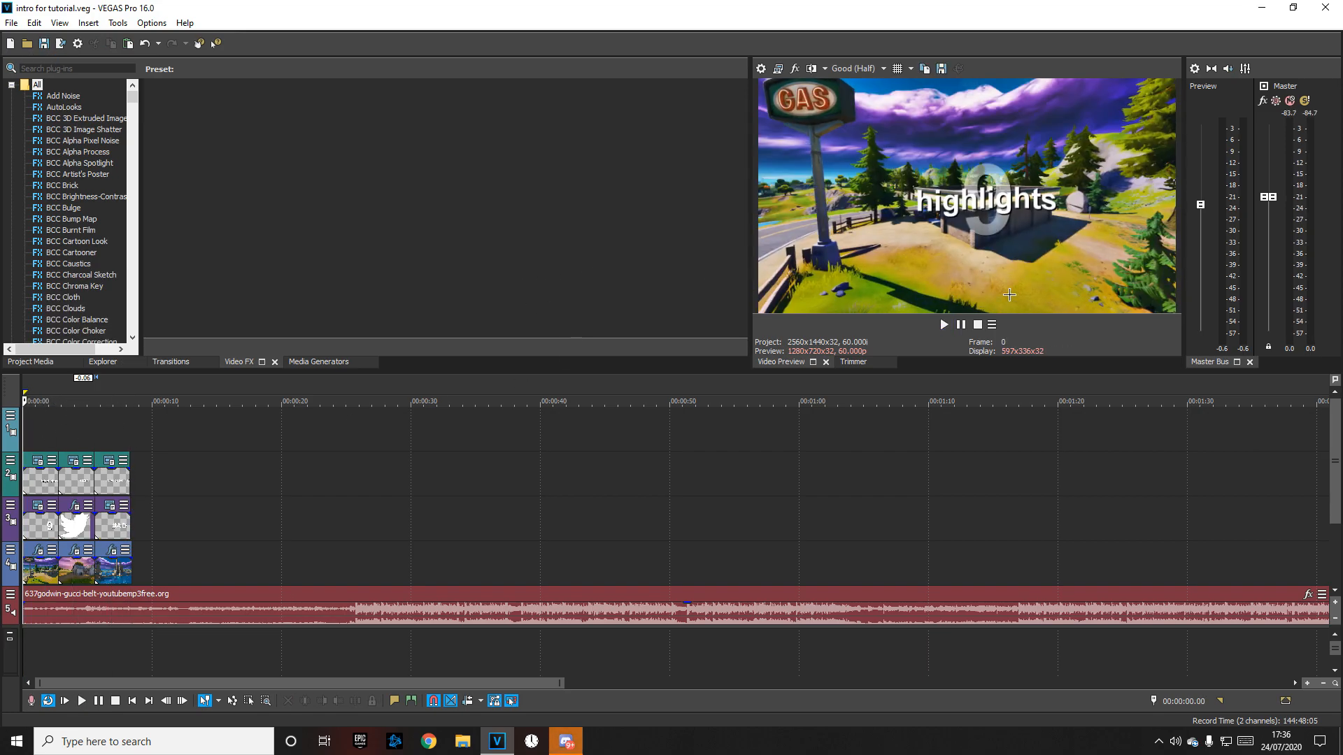
Step: Play the intro through to its end and change the playback rate in the third gameplay clip's properties
click(942, 324)
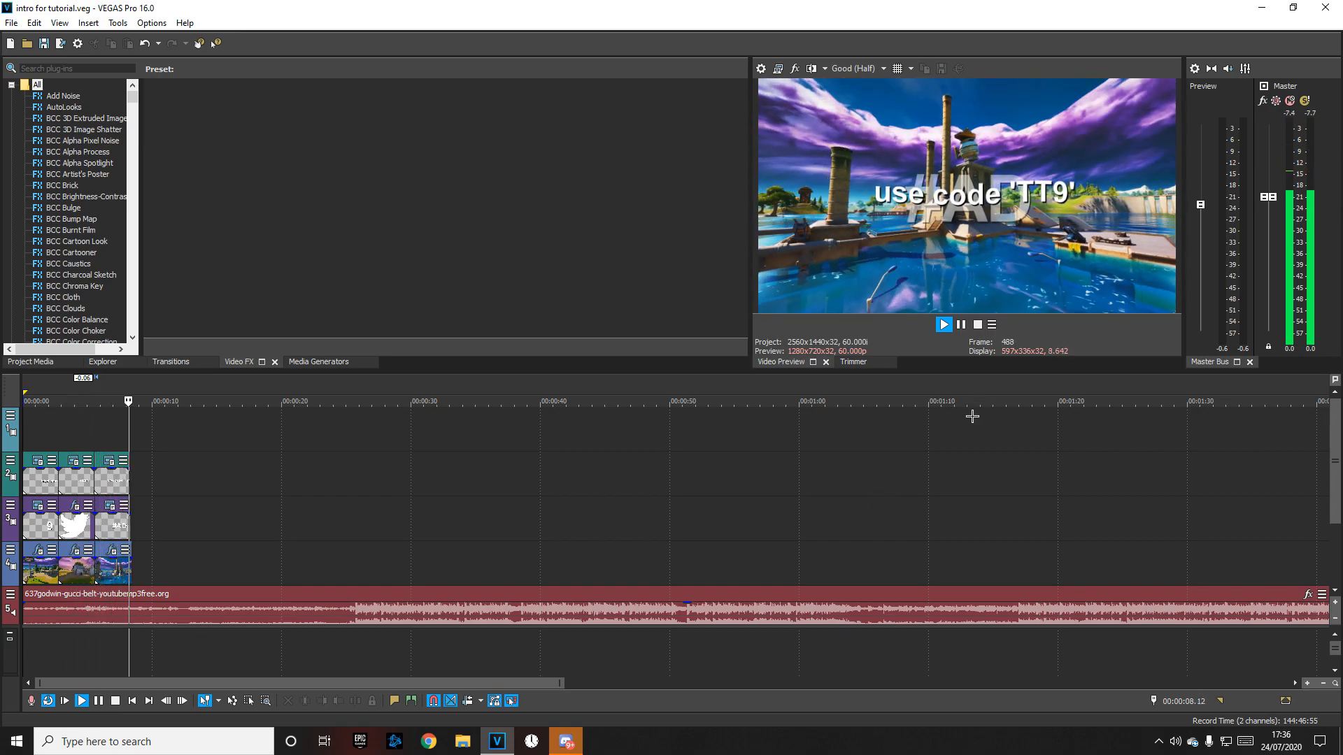
click(961, 325)
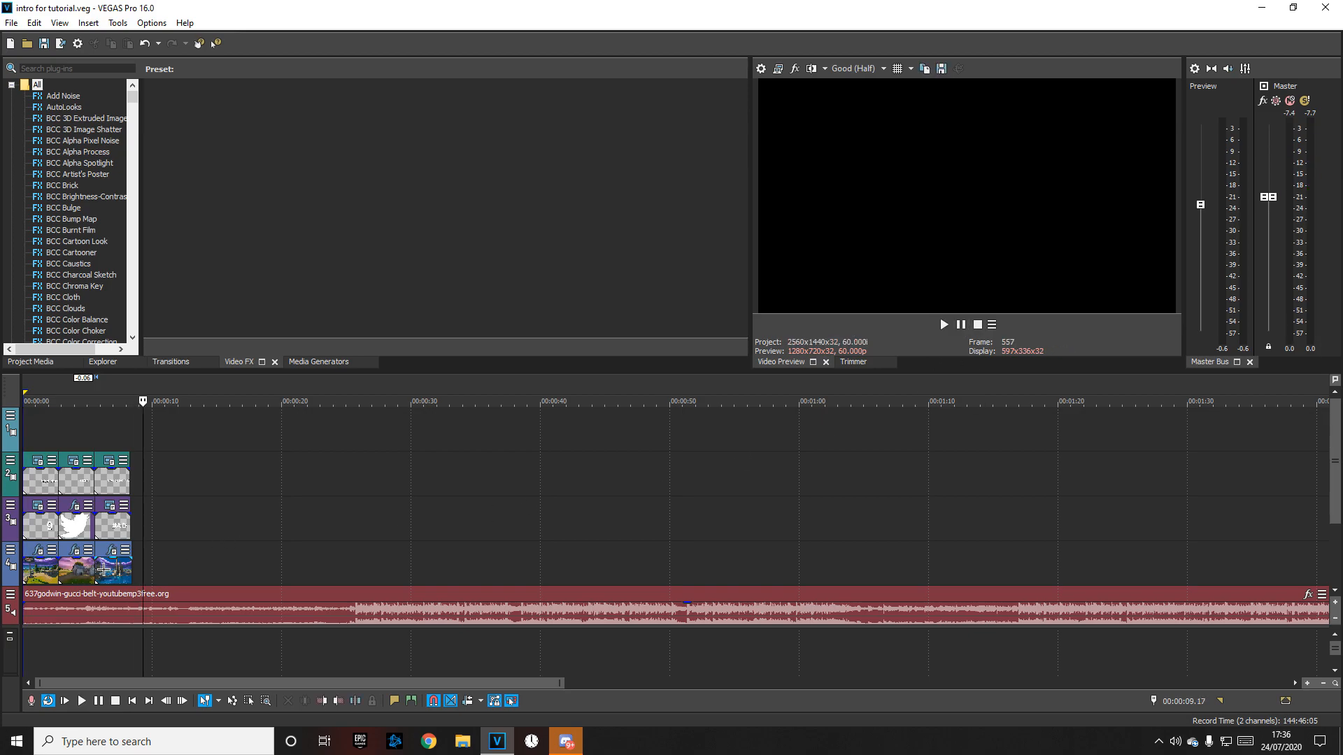
click(103, 570)
right_click(103, 570)
click(150, 562)
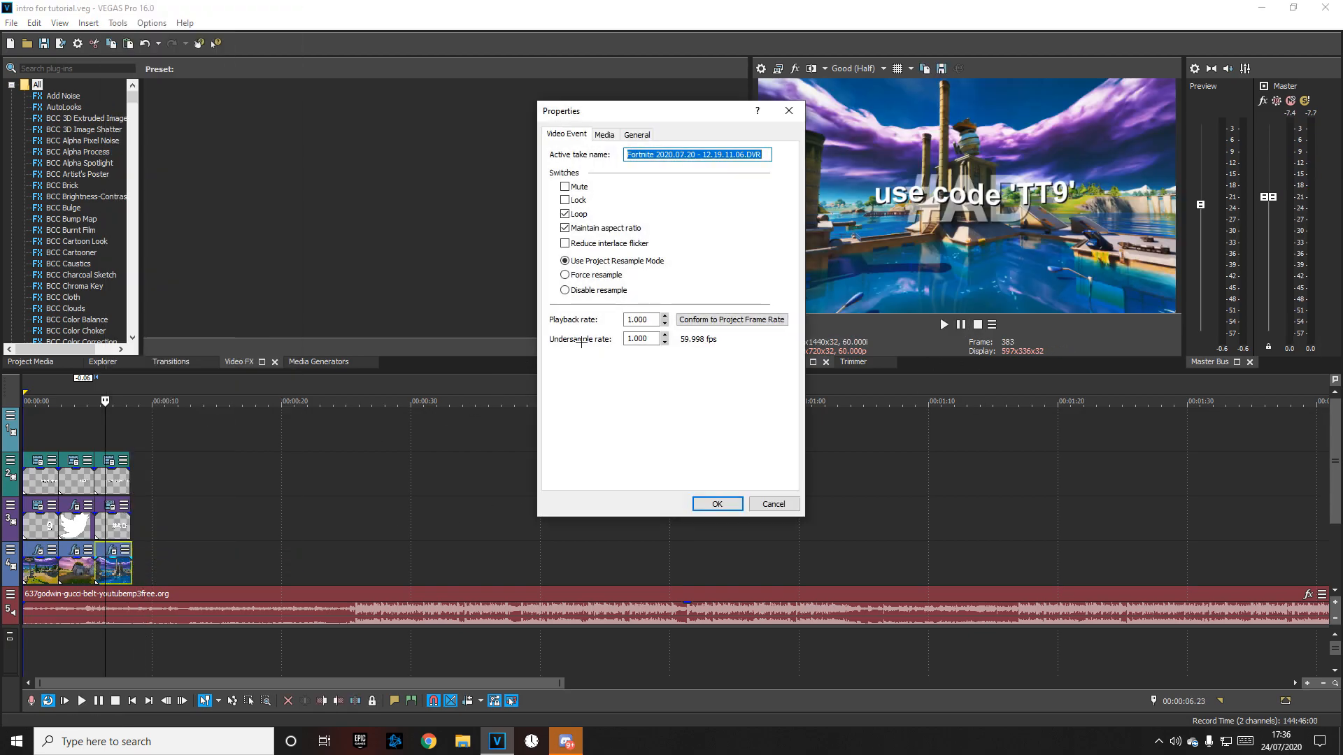
click(654, 323)
key(Return)
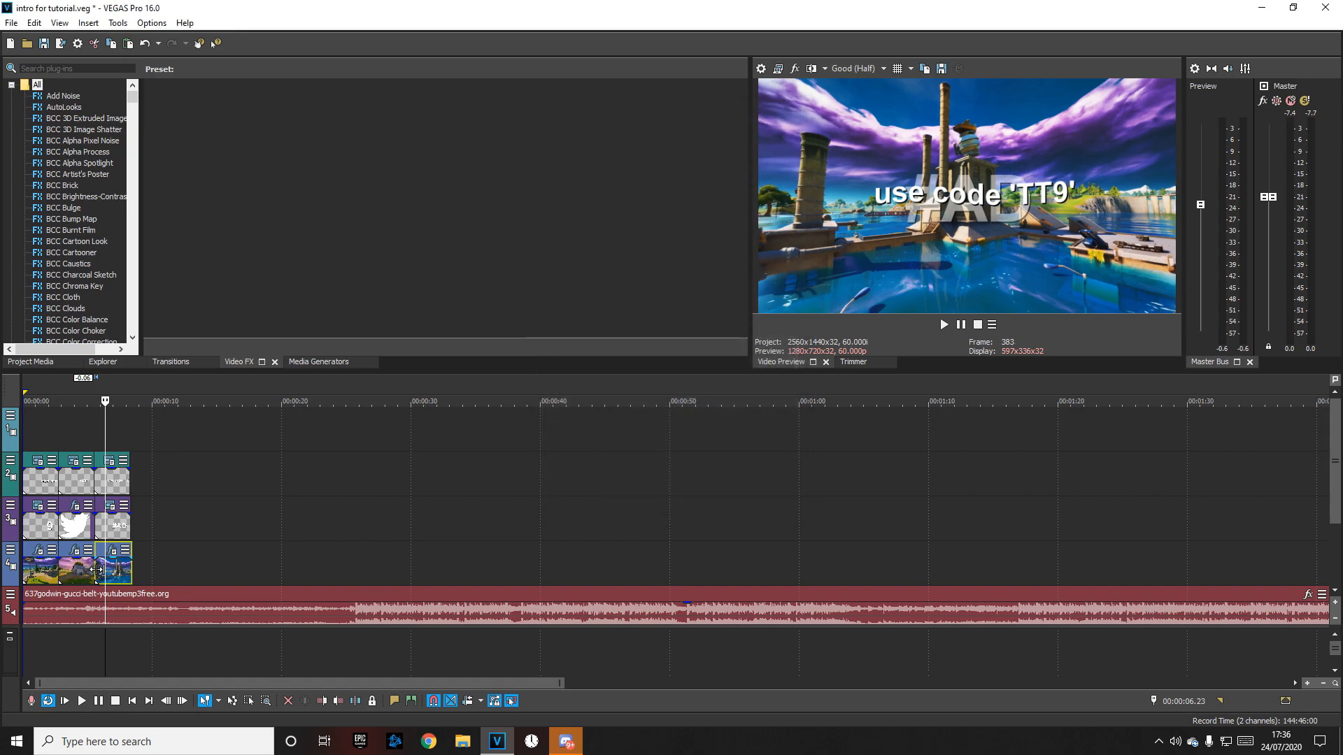
Step: Play the third gameplay clip from its start to check the new playback rate
click(91, 572)
key(space)
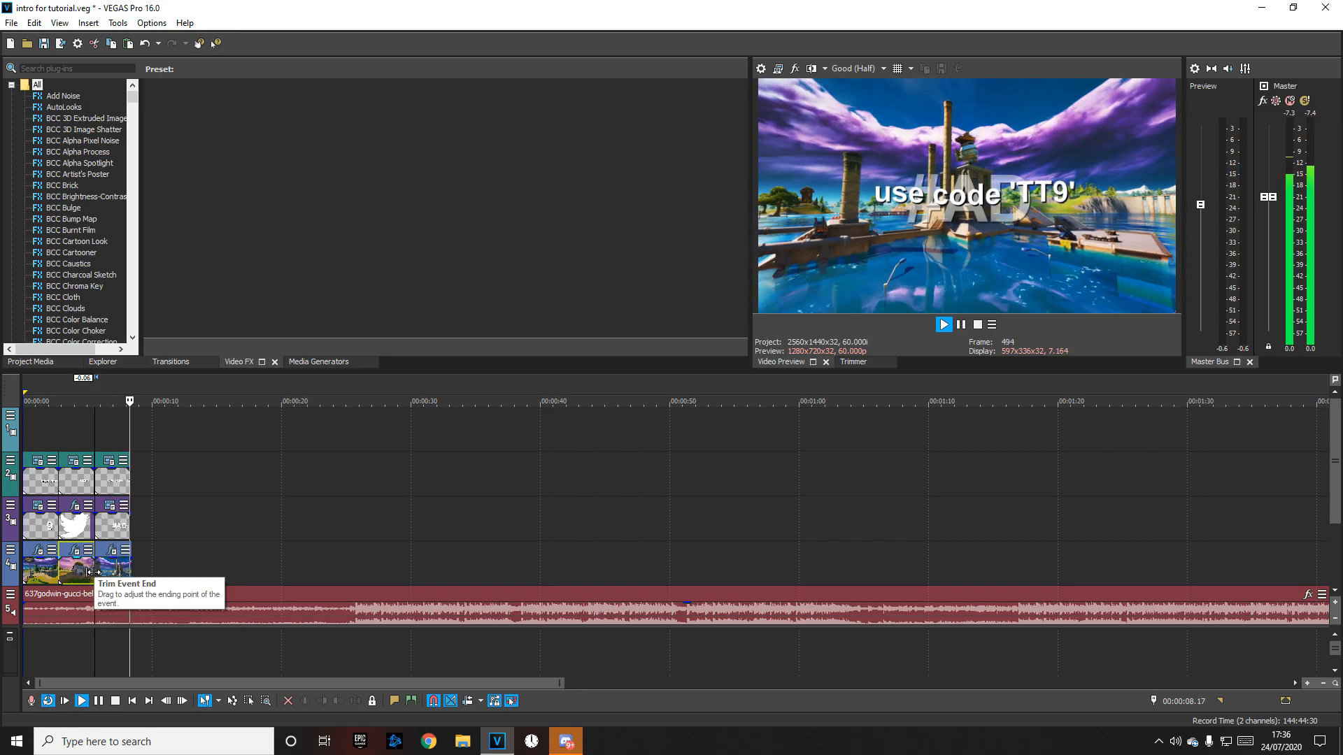
key(space)
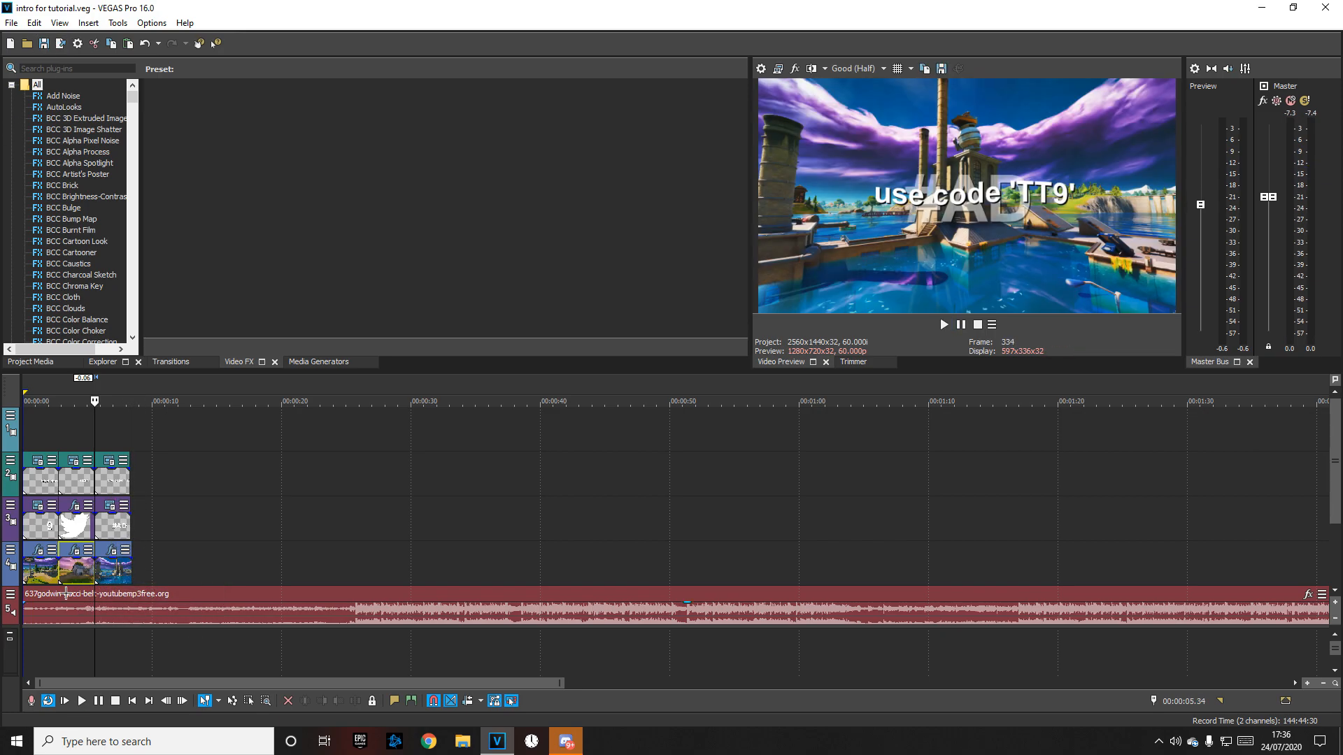
Step: Insert a velocity envelope on the first gameplay clip
right_click(37, 566)
mouse_move(119, 423)
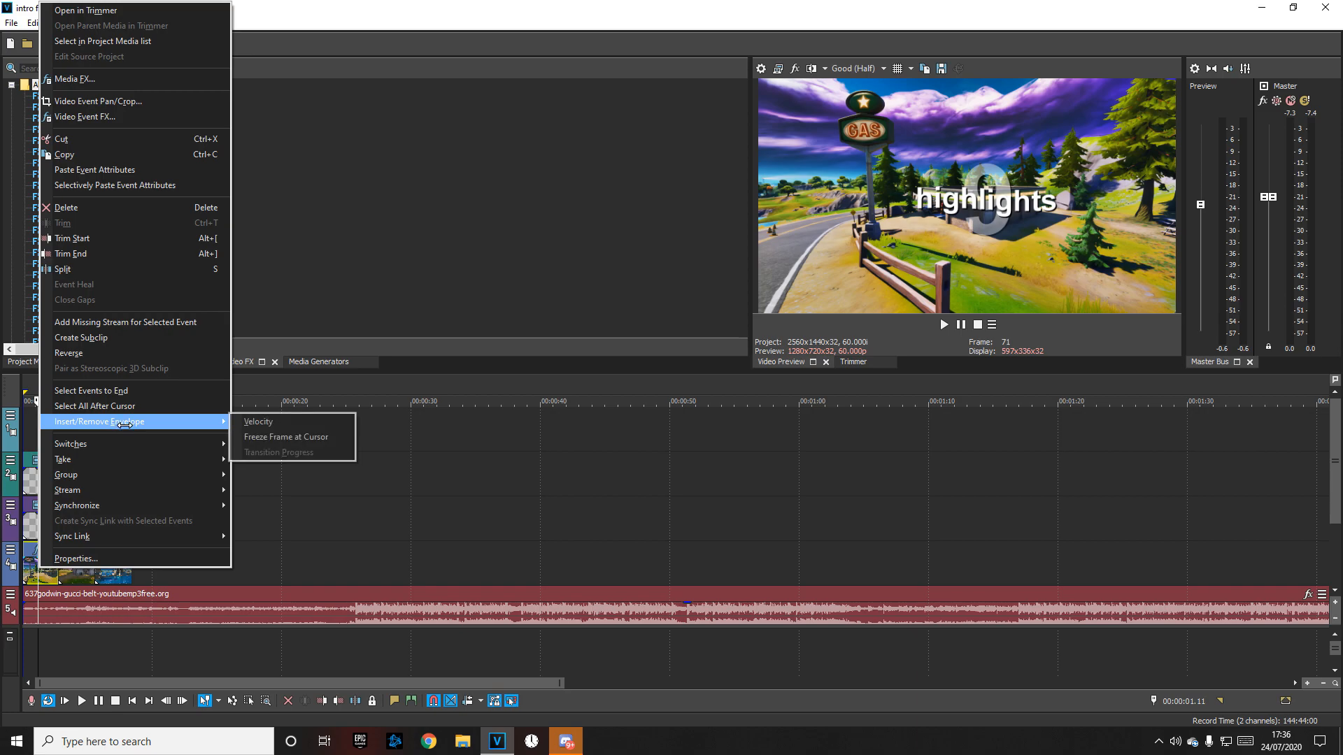
right_click(32, 566)
mouse_move(112, 423)
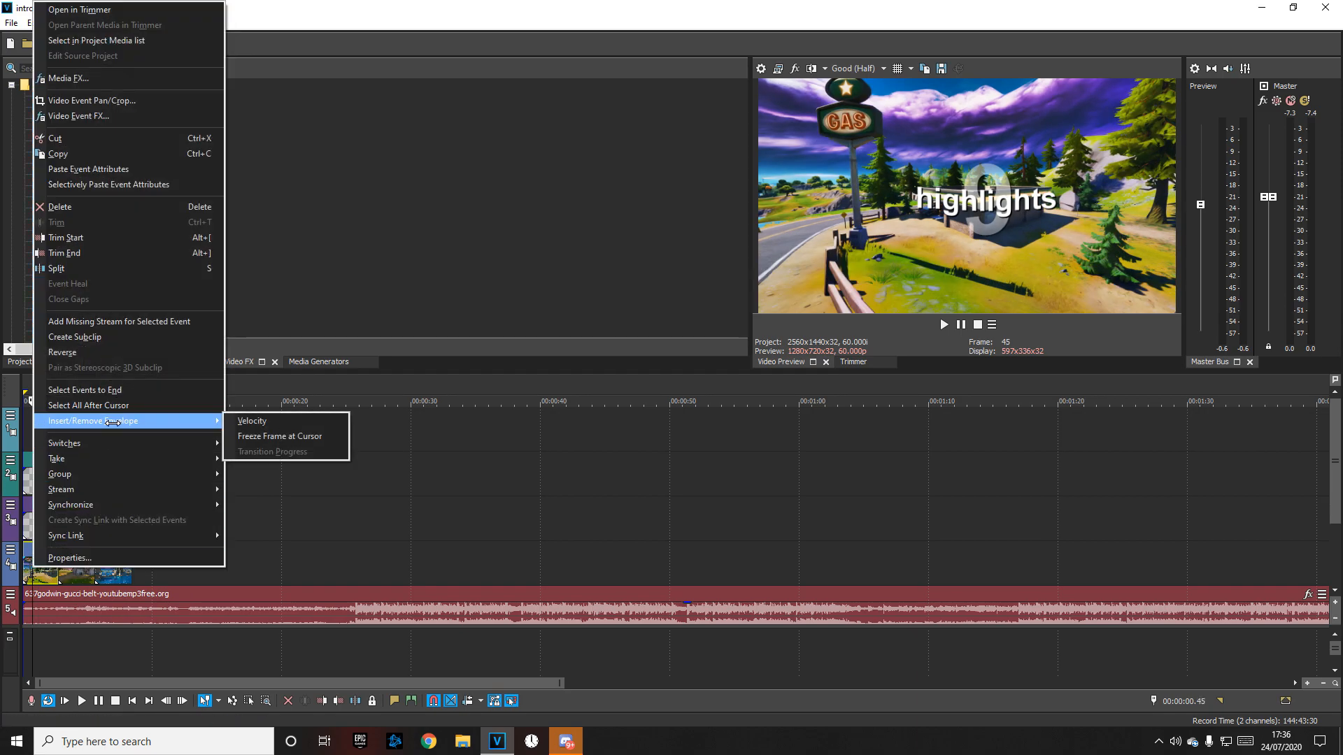
click(250, 421)
Step: Add a velocity point at 00:00:00.10 on the first clip and raise the envelope's start point to the top
scroll(62, 563, up, 5)
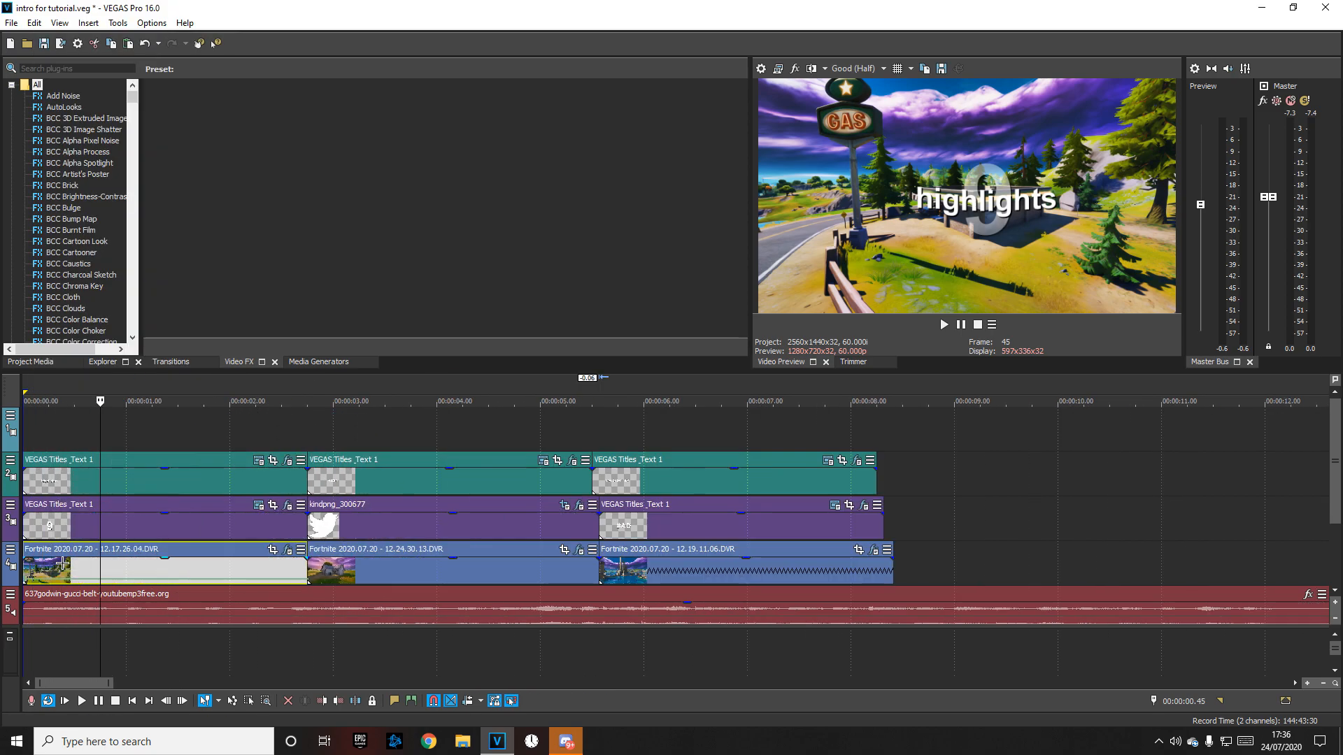
click(25, 568)
scroll(28, 565, up, 4)
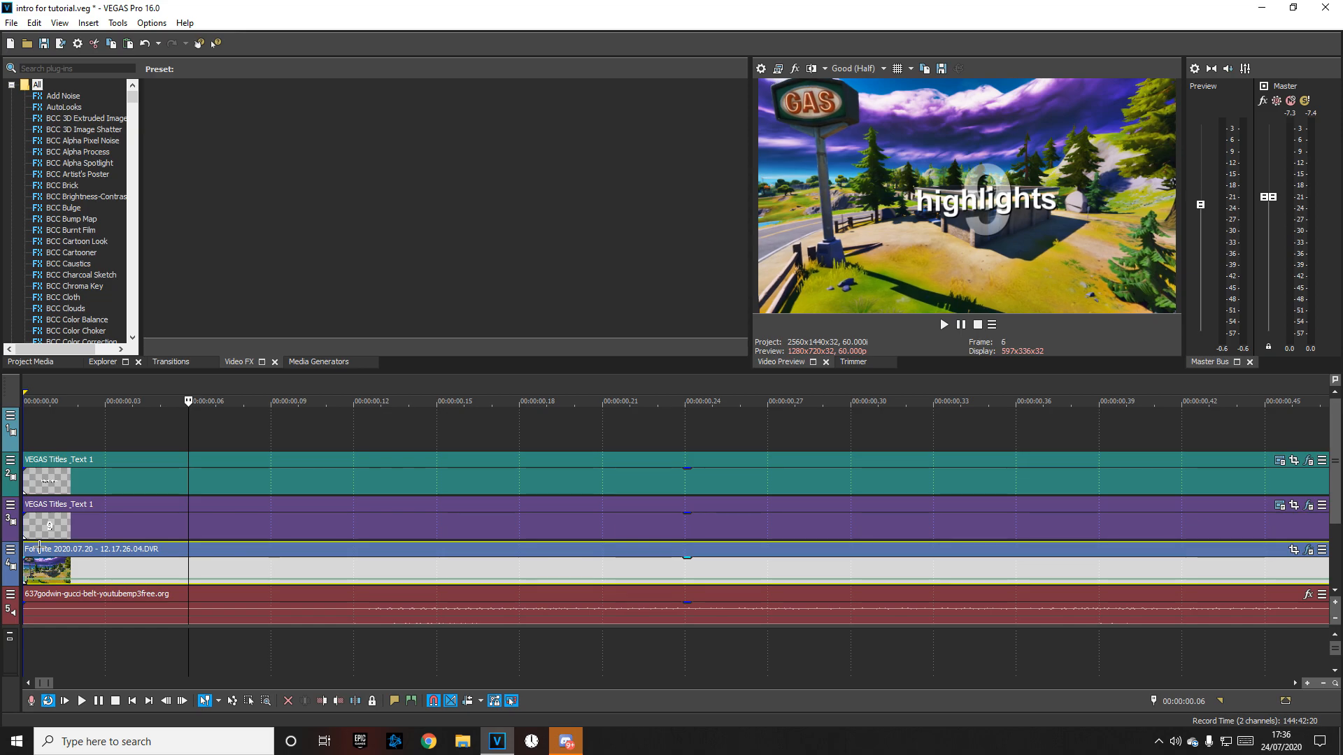
right_click(301, 585)
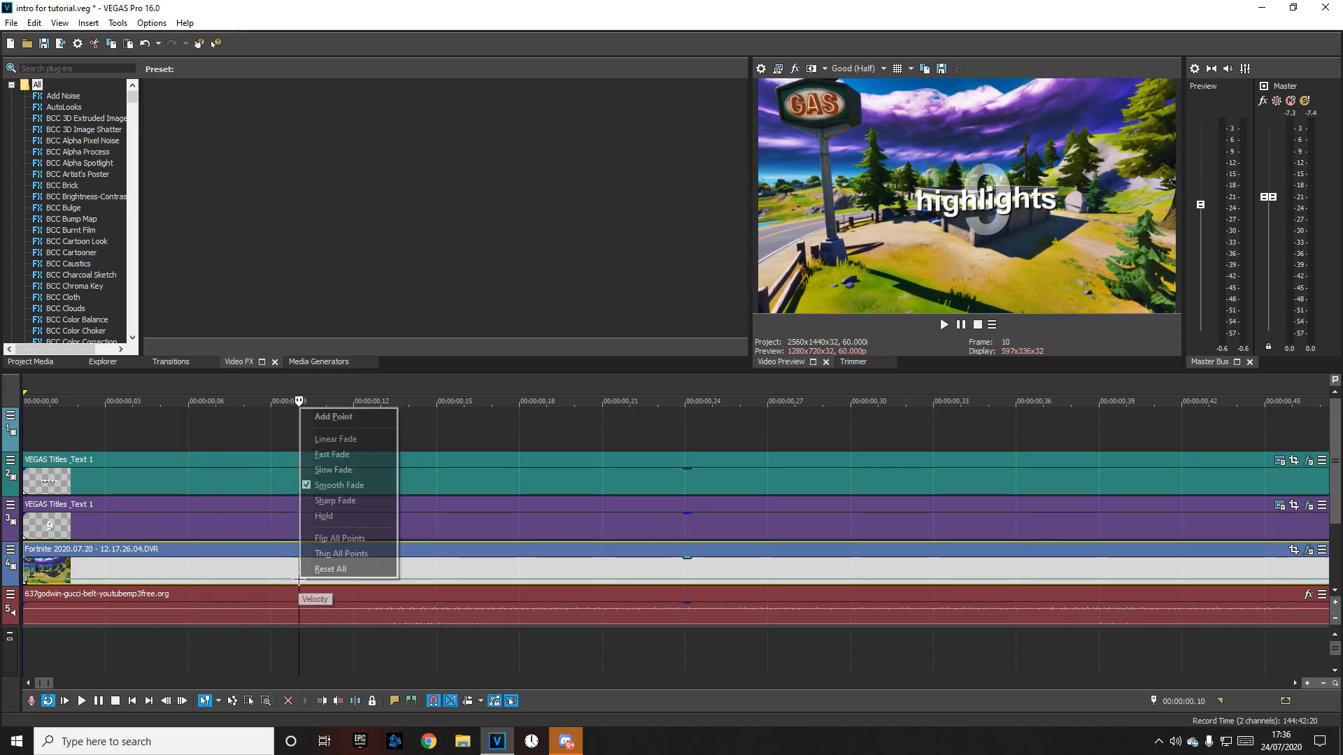
click(313, 589)
right_click(300, 582)
click(334, 414)
scroll(344, 594, down, 5)
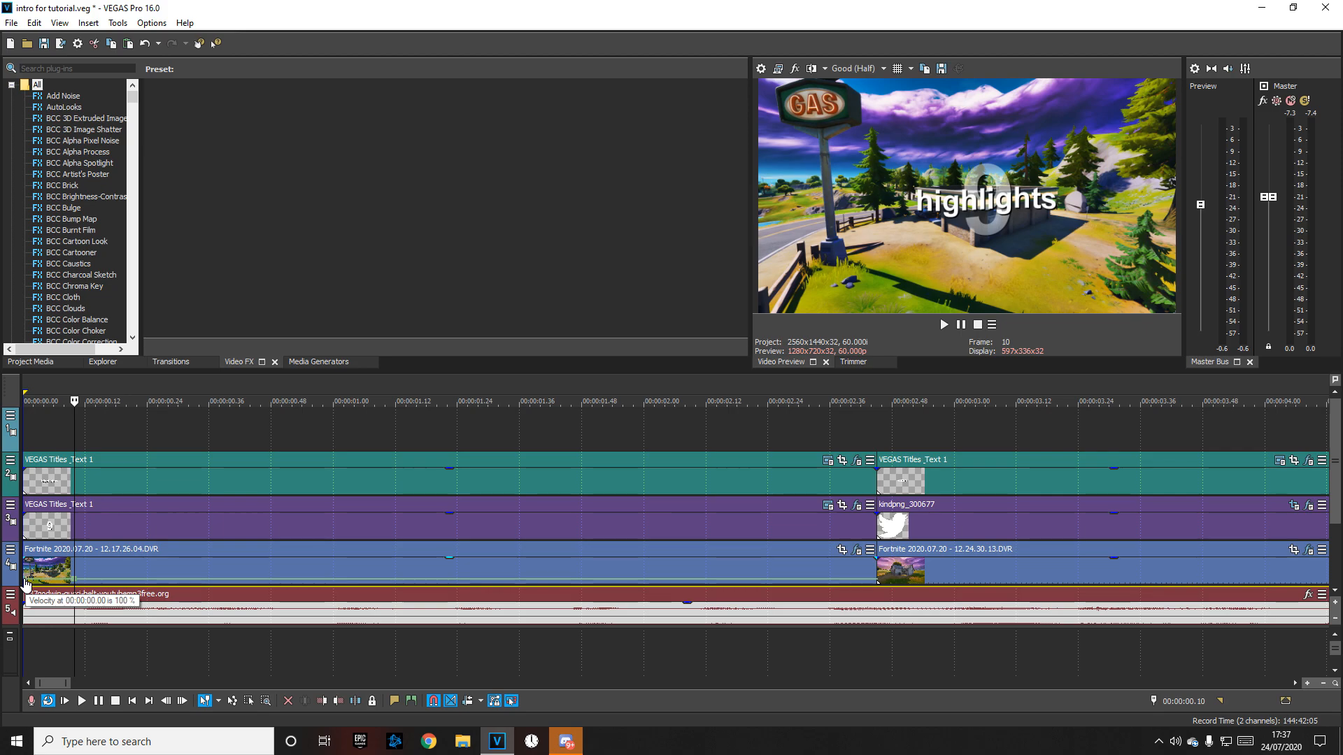
drag(25, 581, 26, 560)
Step: Add a velocity point at 00:00:02.35 on the first clip and raise the envelope's end to the top
scroll(701, 584, down, 2)
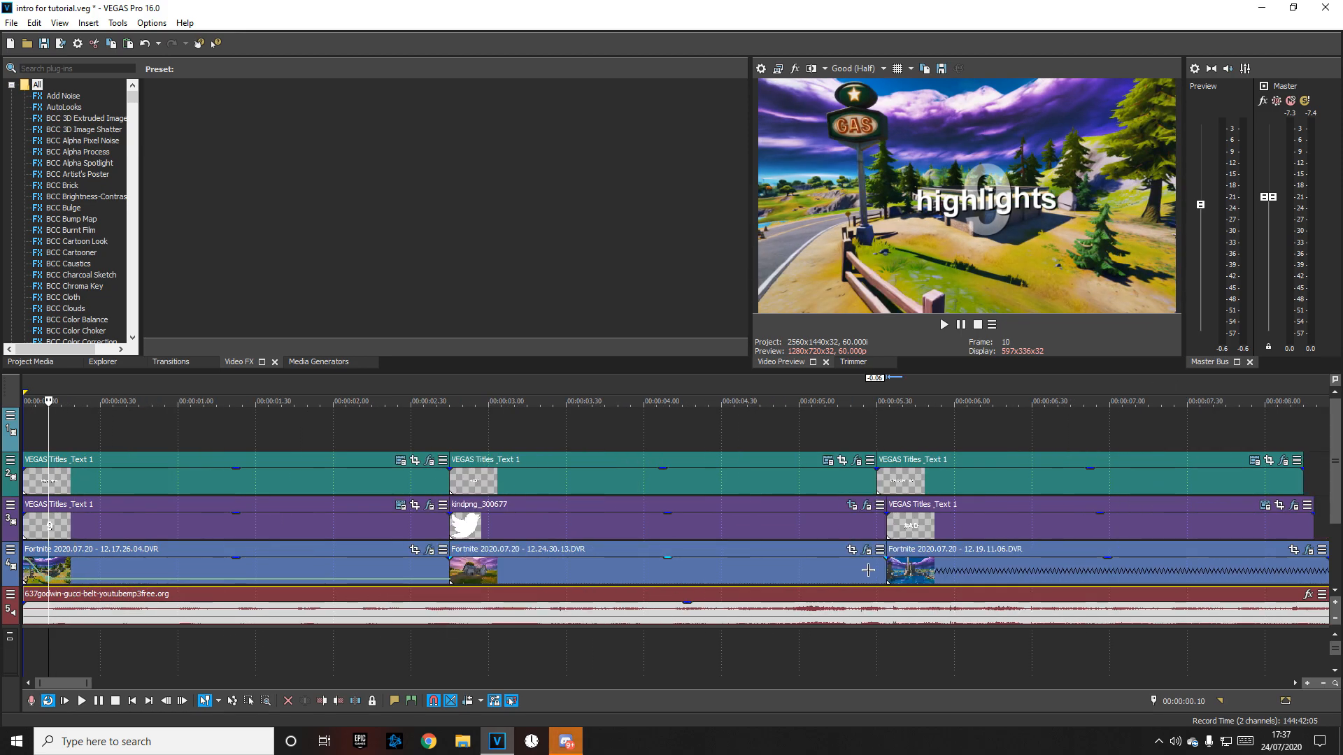
click(446, 573)
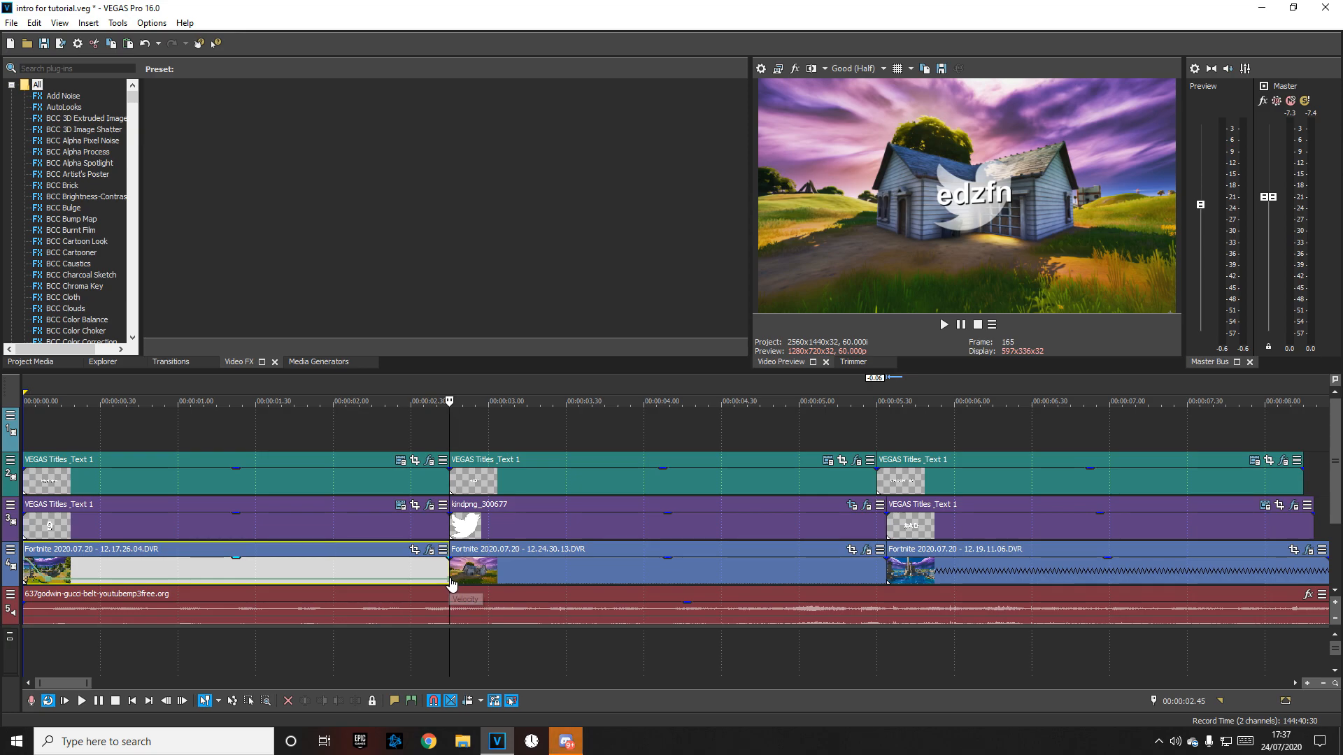
key(Left)
key(Left)
key(Left)
key(Left)
key(Left)
key(Left)
key(Left)
key(Left)
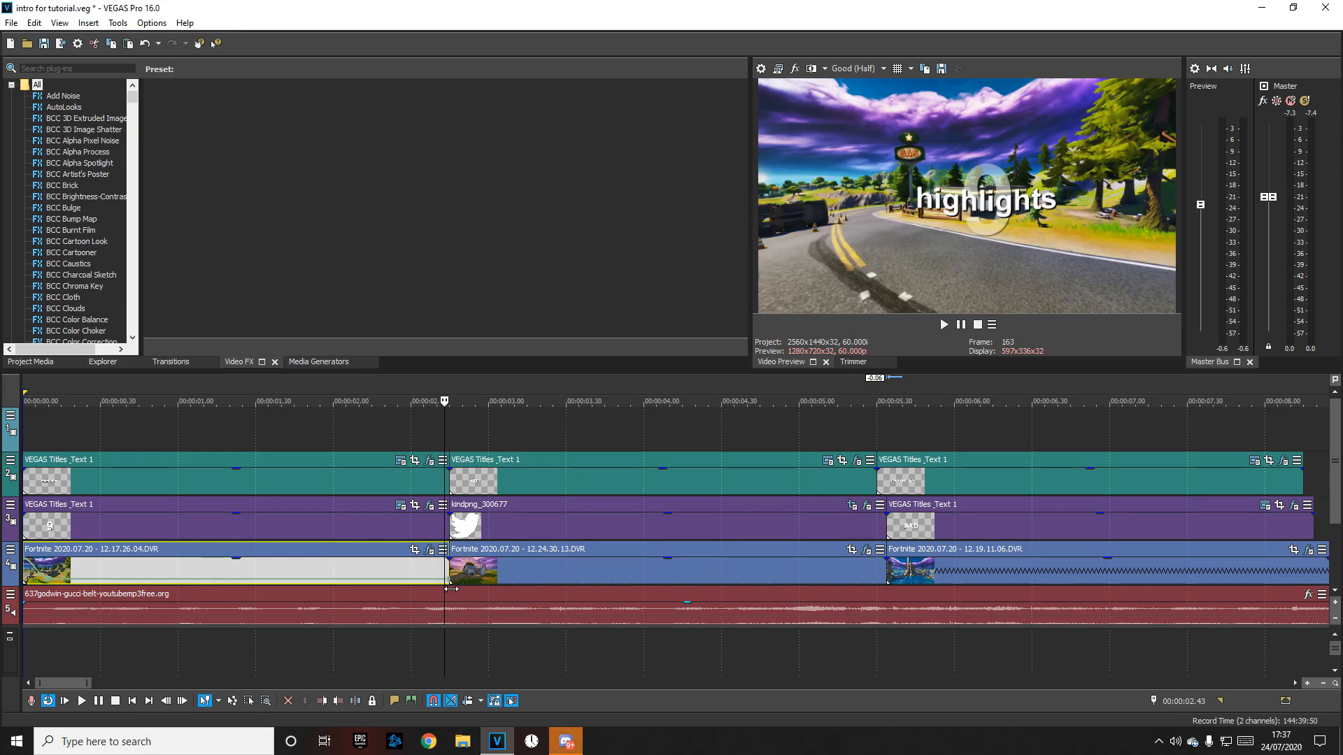
key(Left)
key(Left)
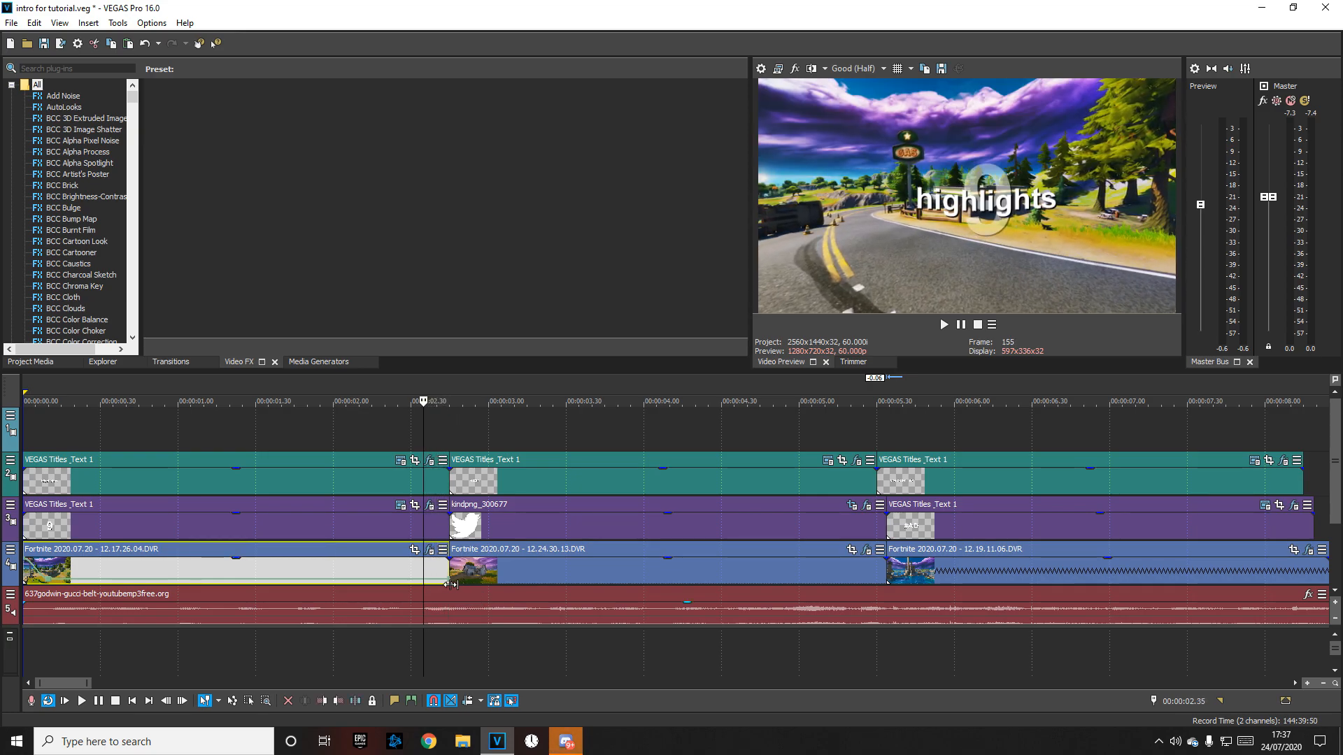
scroll(468, 504, up, 6)
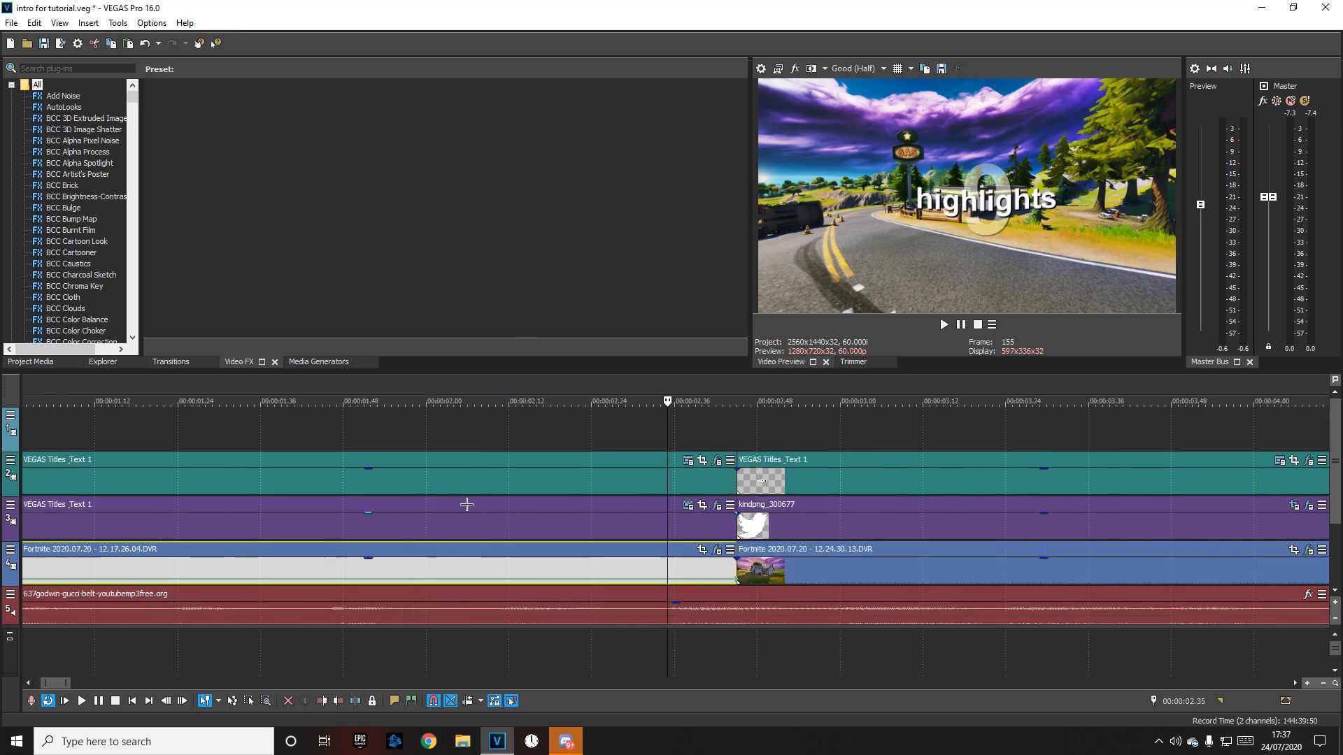
right_click(670, 582)
click(698, 420)
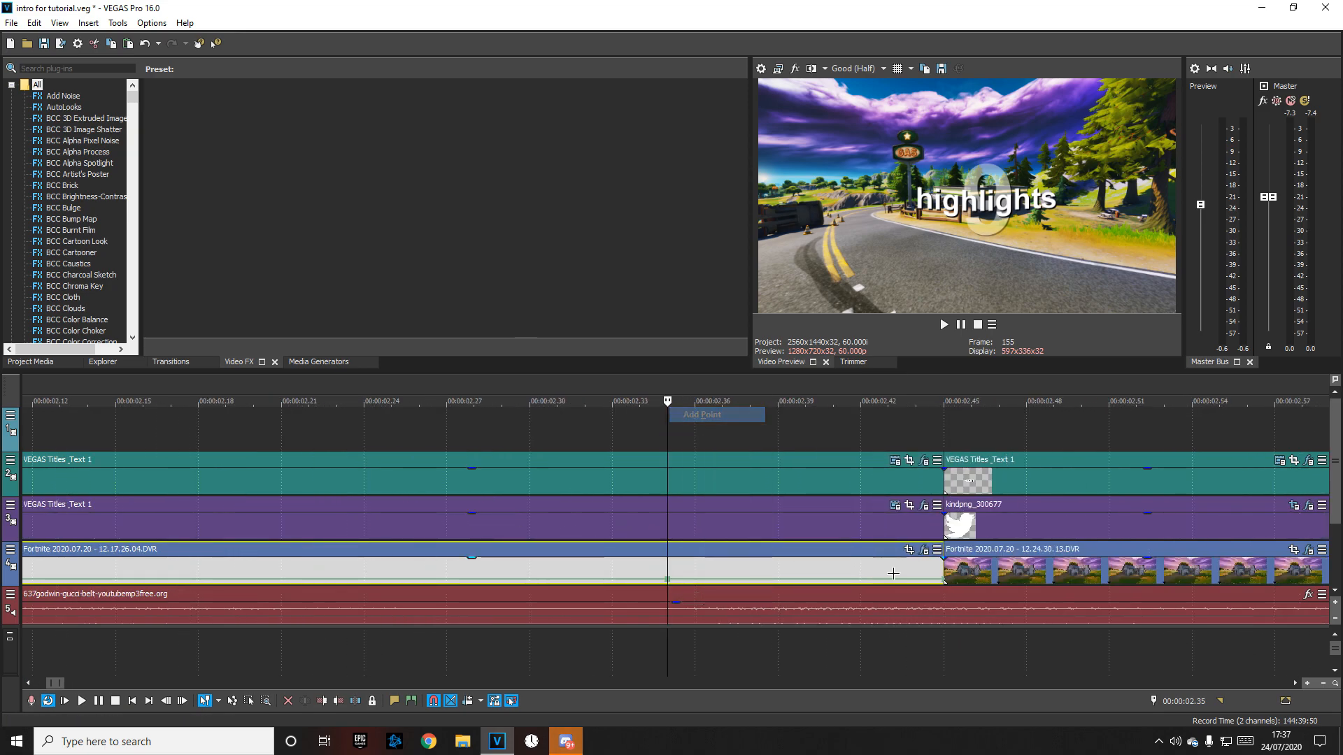
drag(944, 581, 943, 559)
Step: Add matching velocity envelopes with fast starts and ends to the second and third gameplay clips, and save the project
scroll(900, 583, down, 3)
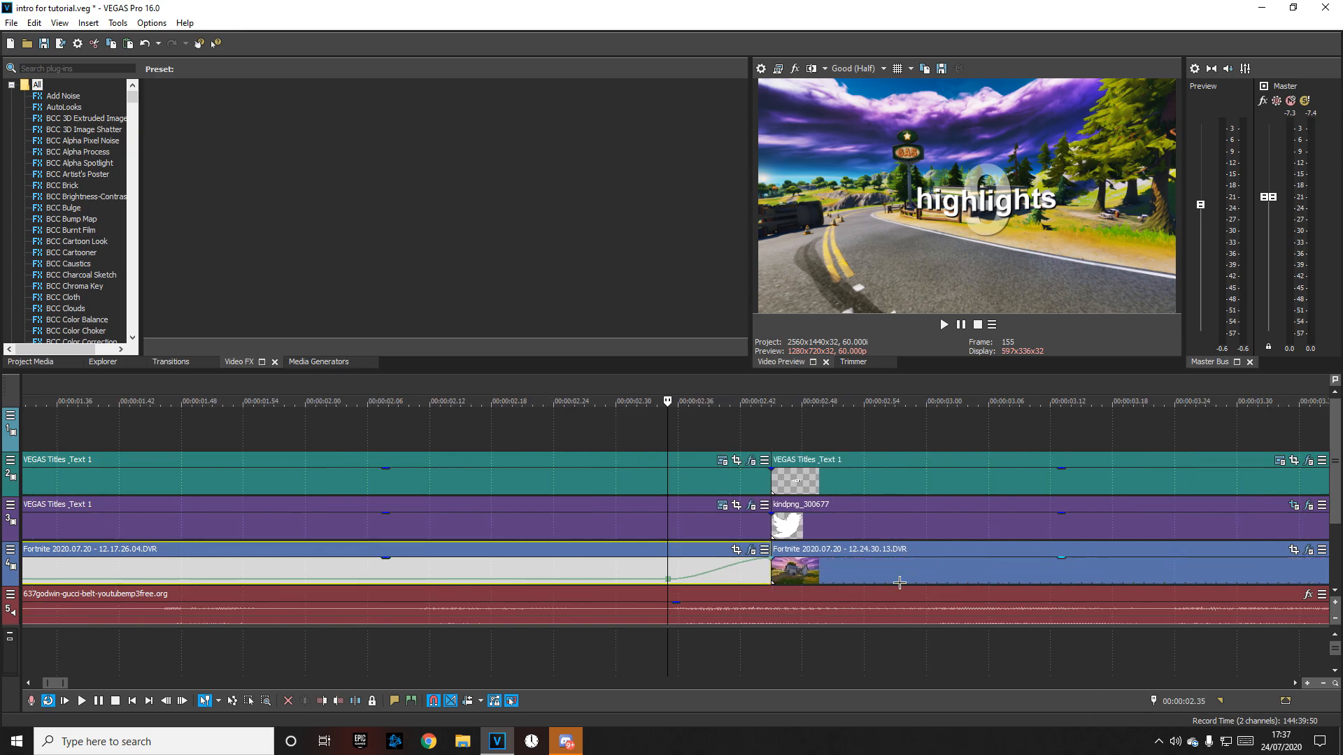
scroll(757, 572, down, 2)
right_click(757, 572)
mouse_move(924, 433)
click(975, 428)
click(739, 569)
click(44, 44)
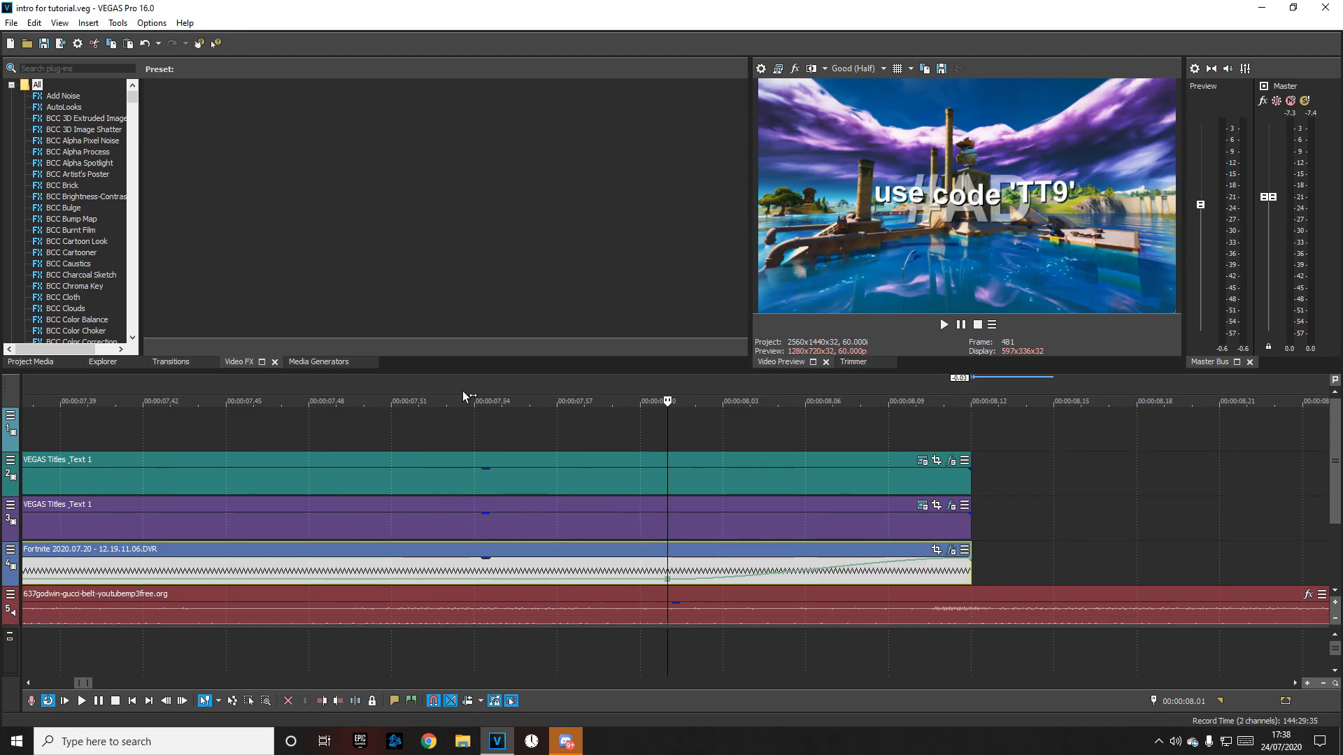
Step: Play the intro from the beginning to check the velocity ramps on all three clips
scroll(588, 511, down, 2)
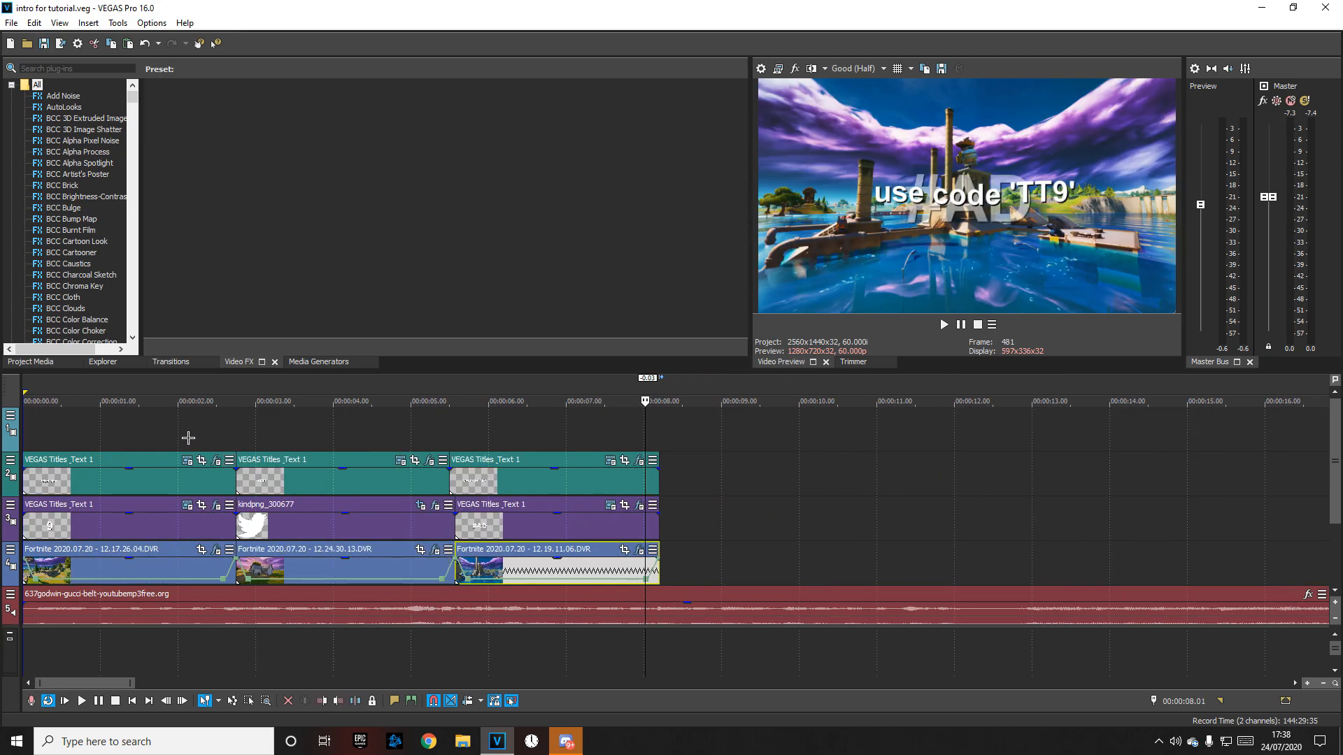
click(141, 435)
click(28, 402)
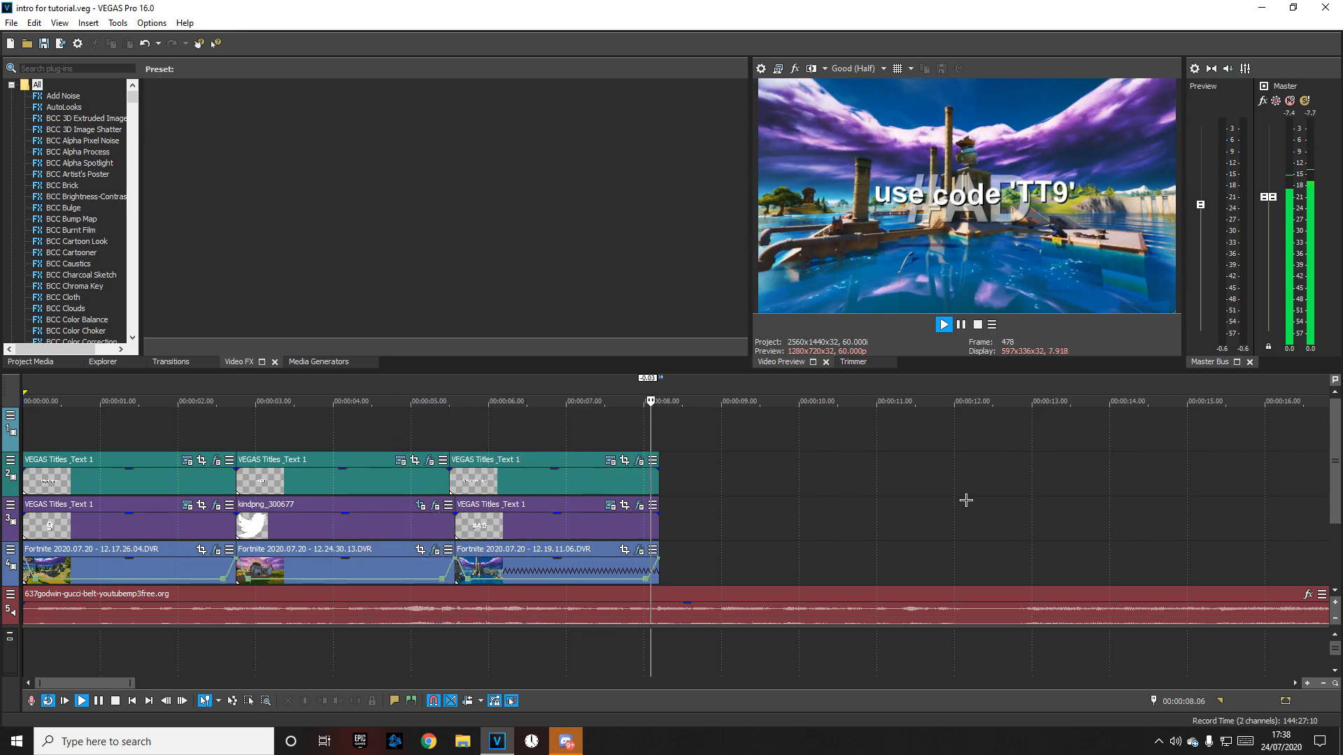
Step: Shift the edit point between the "edzfn" and "use code 'TT9'" titles to match the start of the third gameplay clip
click(454, 441)
drag(454, 480, 452, 478)
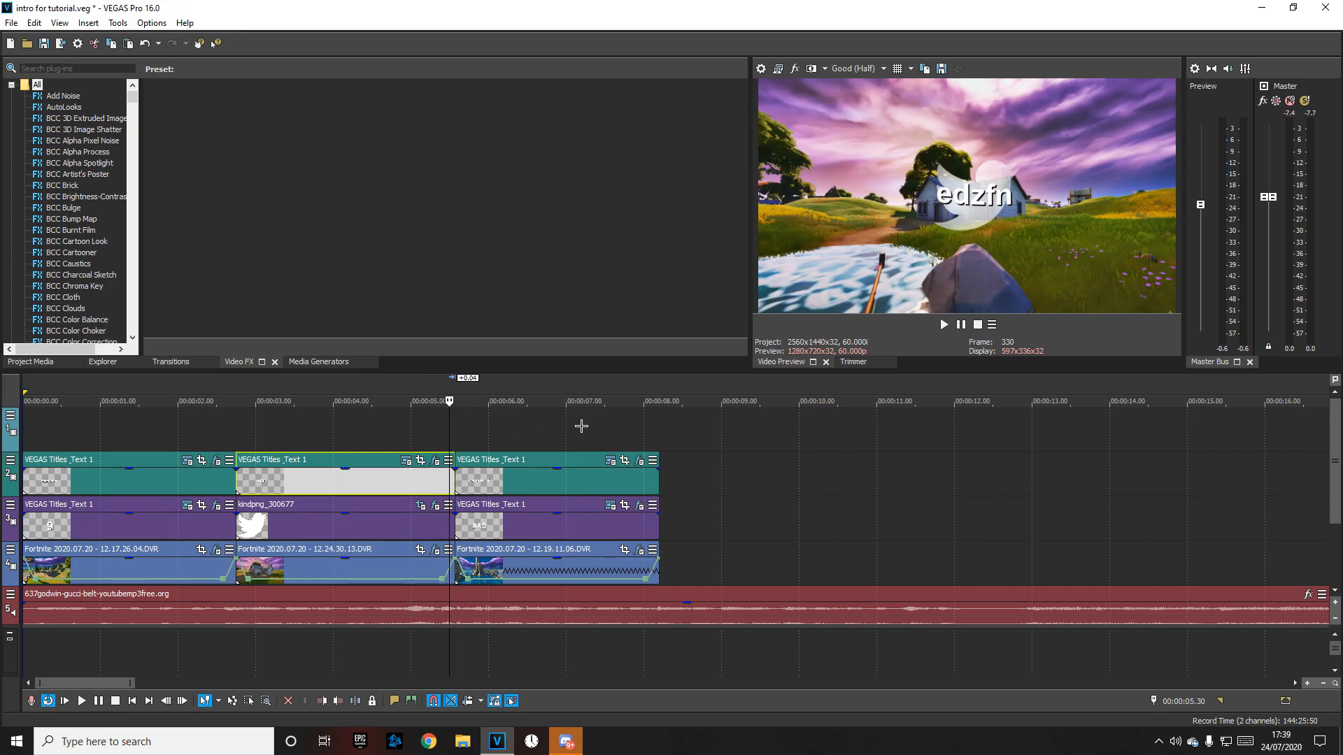
click(660, 439)
Step: Return to the start of the timeline and delete the empty track above the titles
drag(657, 402, 1, 386)
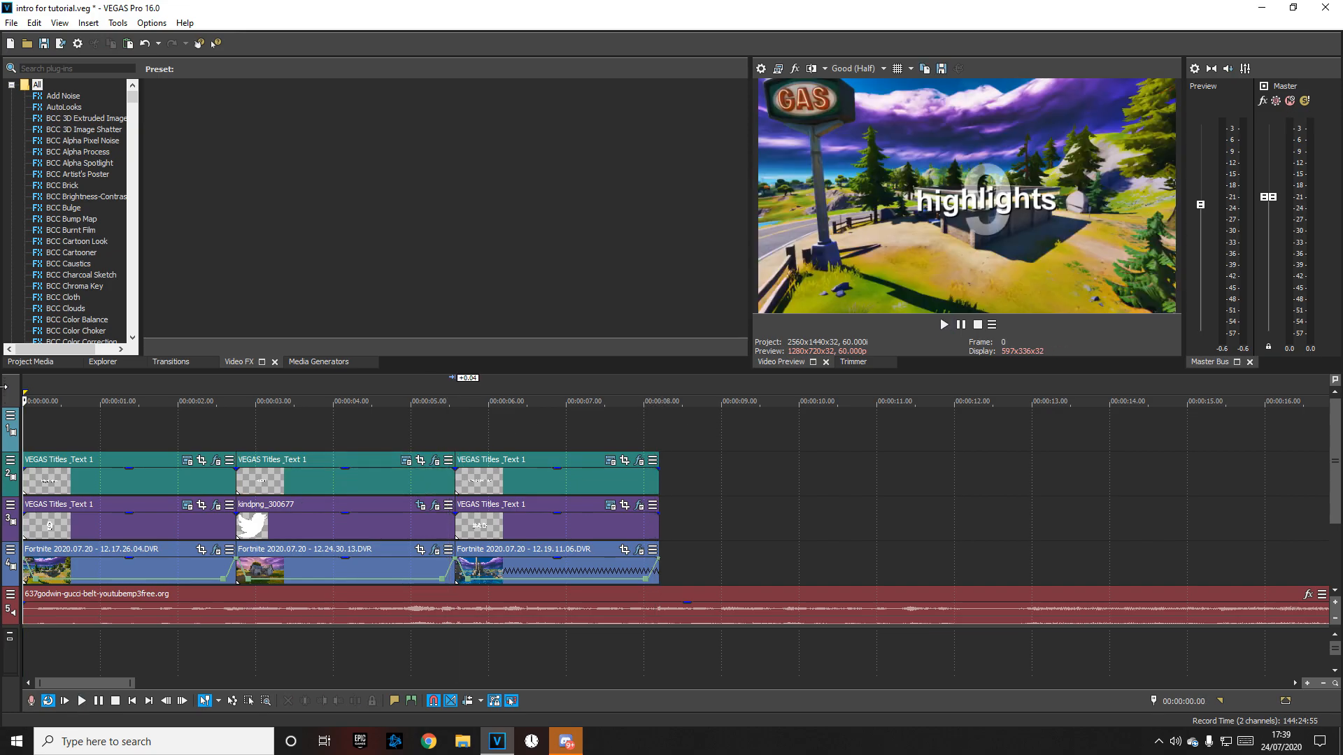
right_click(56, 428)
click(91, 329)
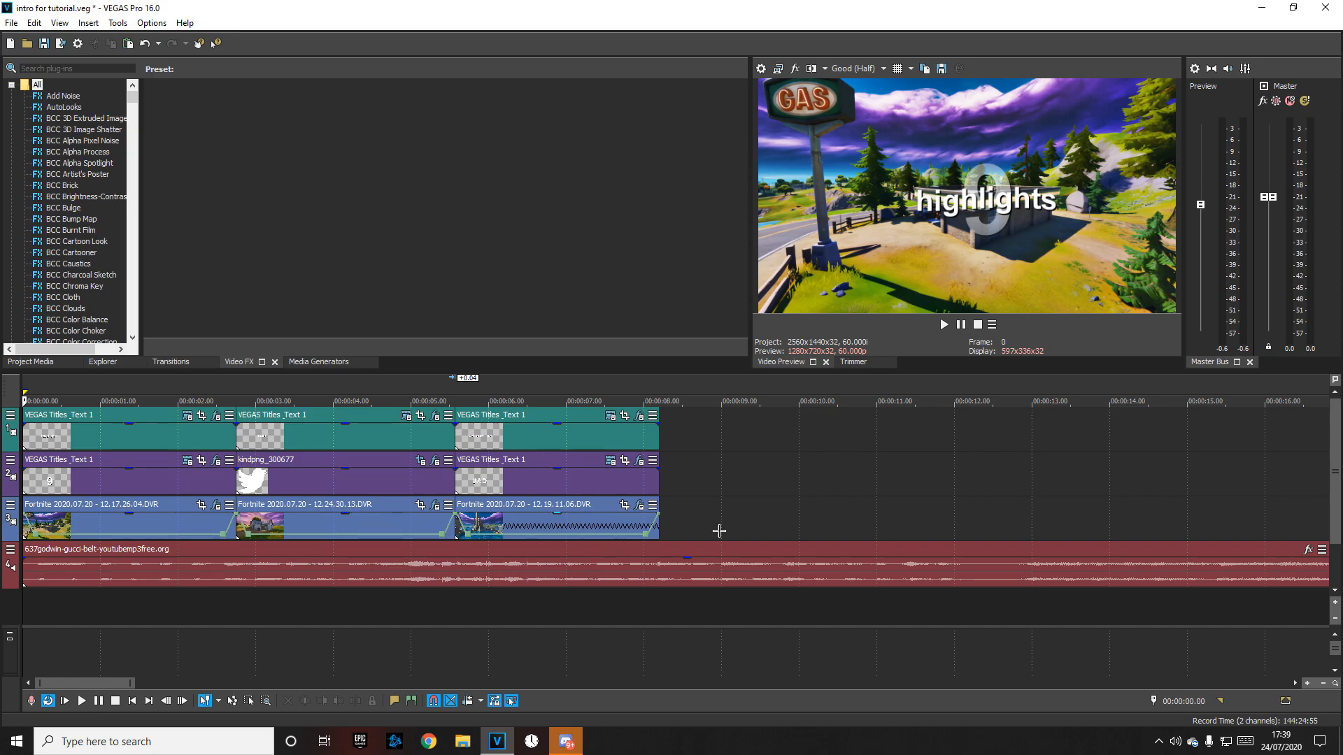
Step: Examine the upper titles and the lower title graphics over each of the three clips in the preview
click(77, 447)
key(space)
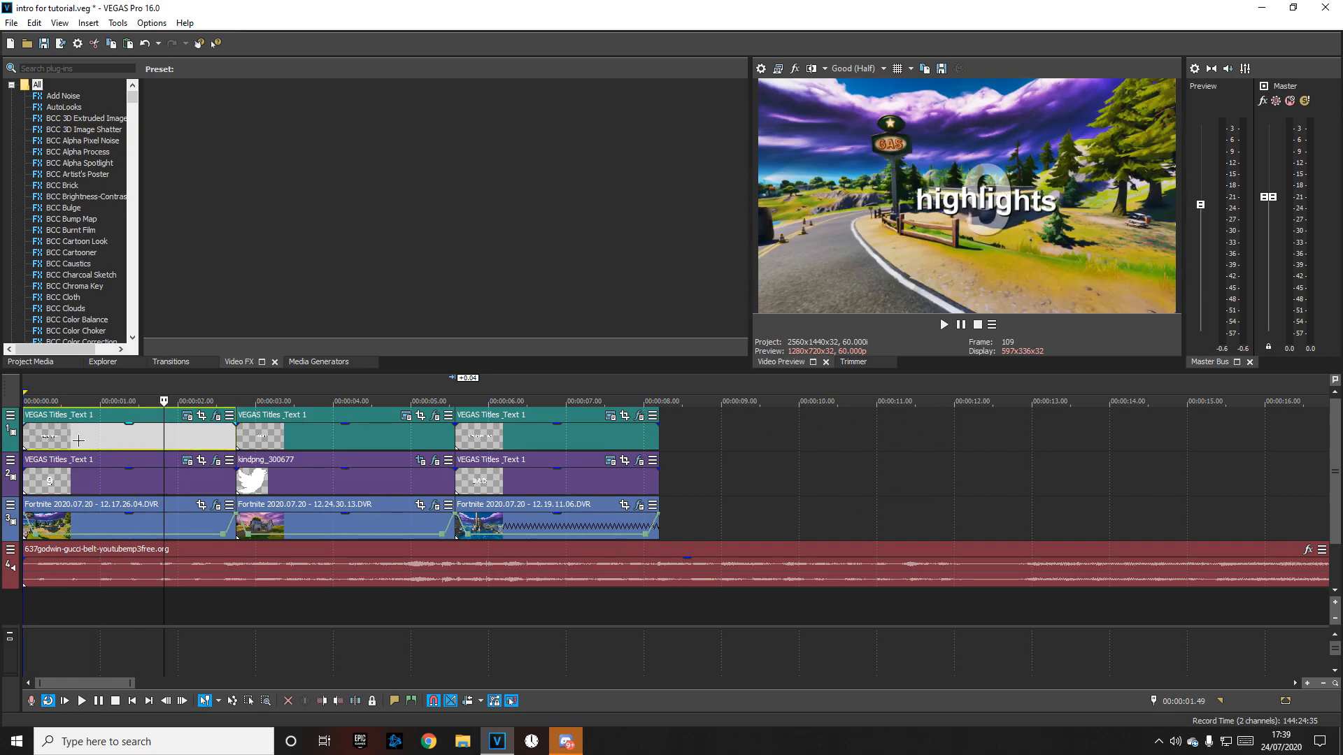
click(288, 441)
click(371, 441)
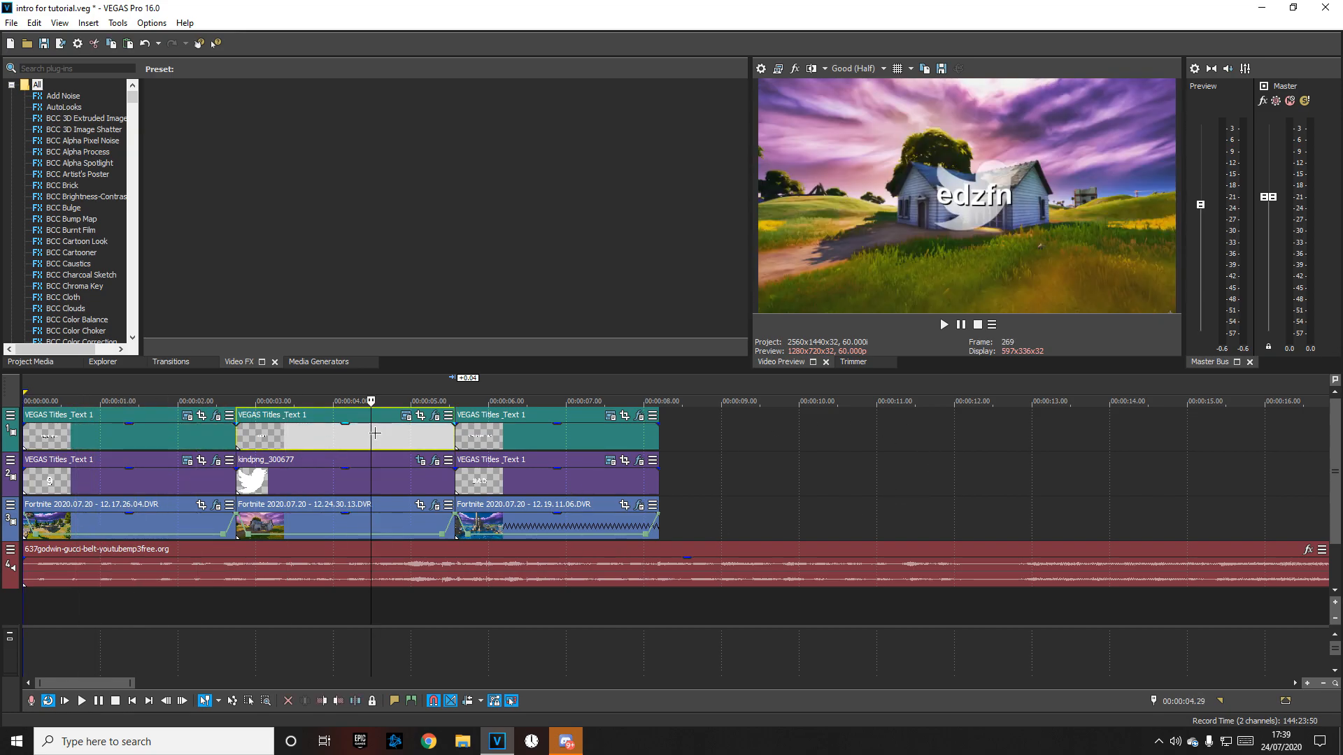
click(501, 431)
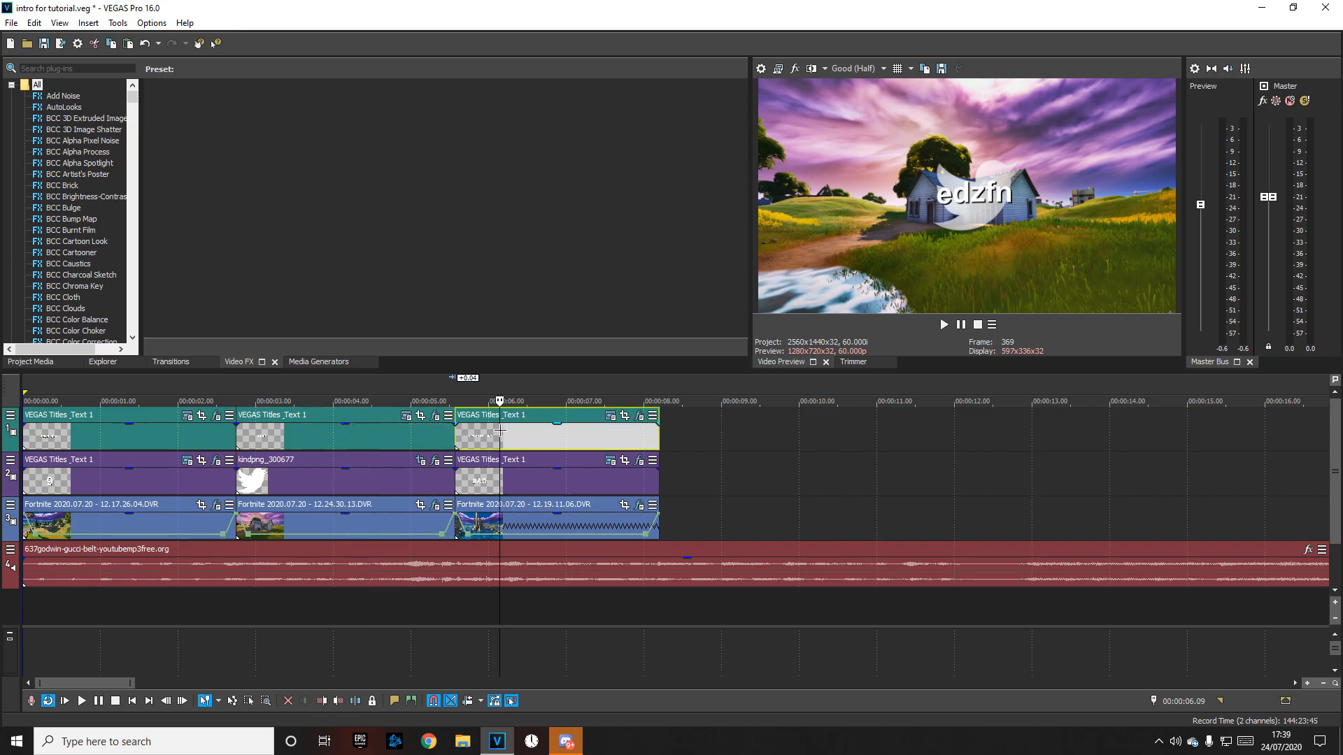
click(586, 431)
click(320, 438)
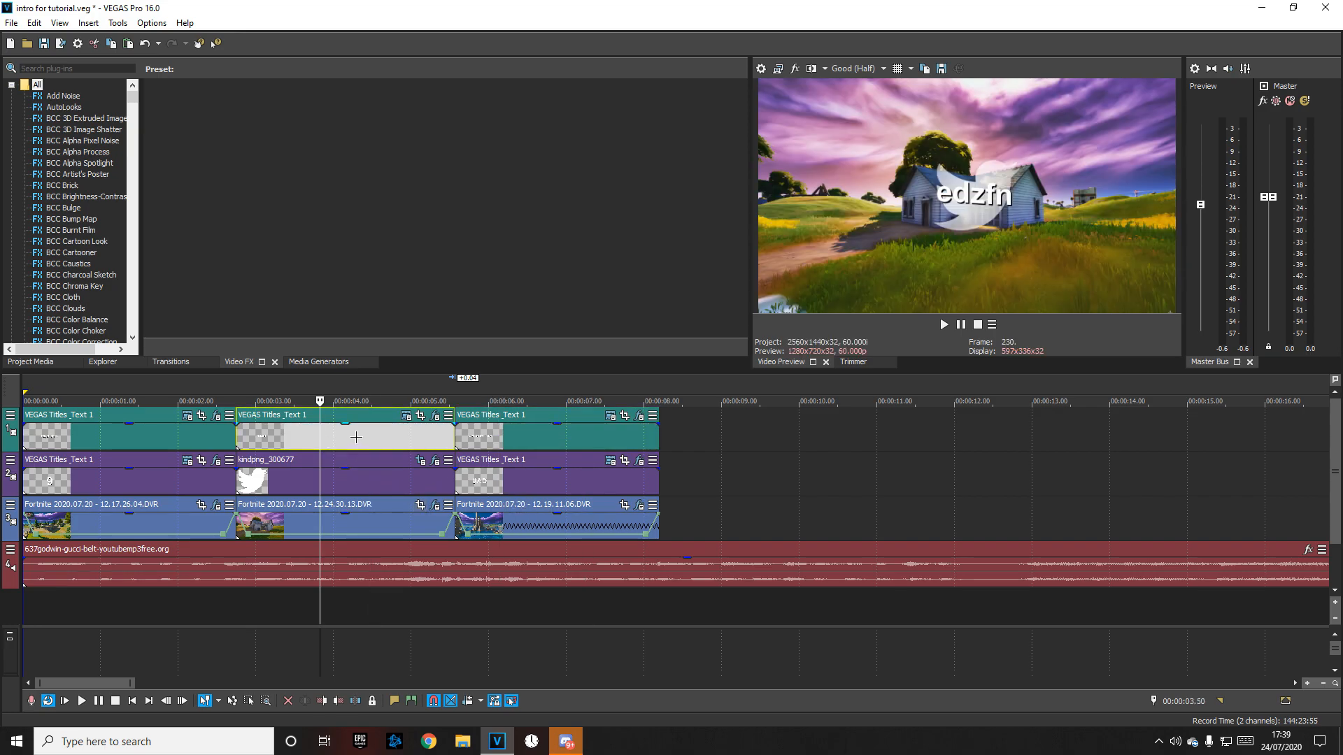
click(151, 429)
click(110, 427)
click(112, 433)
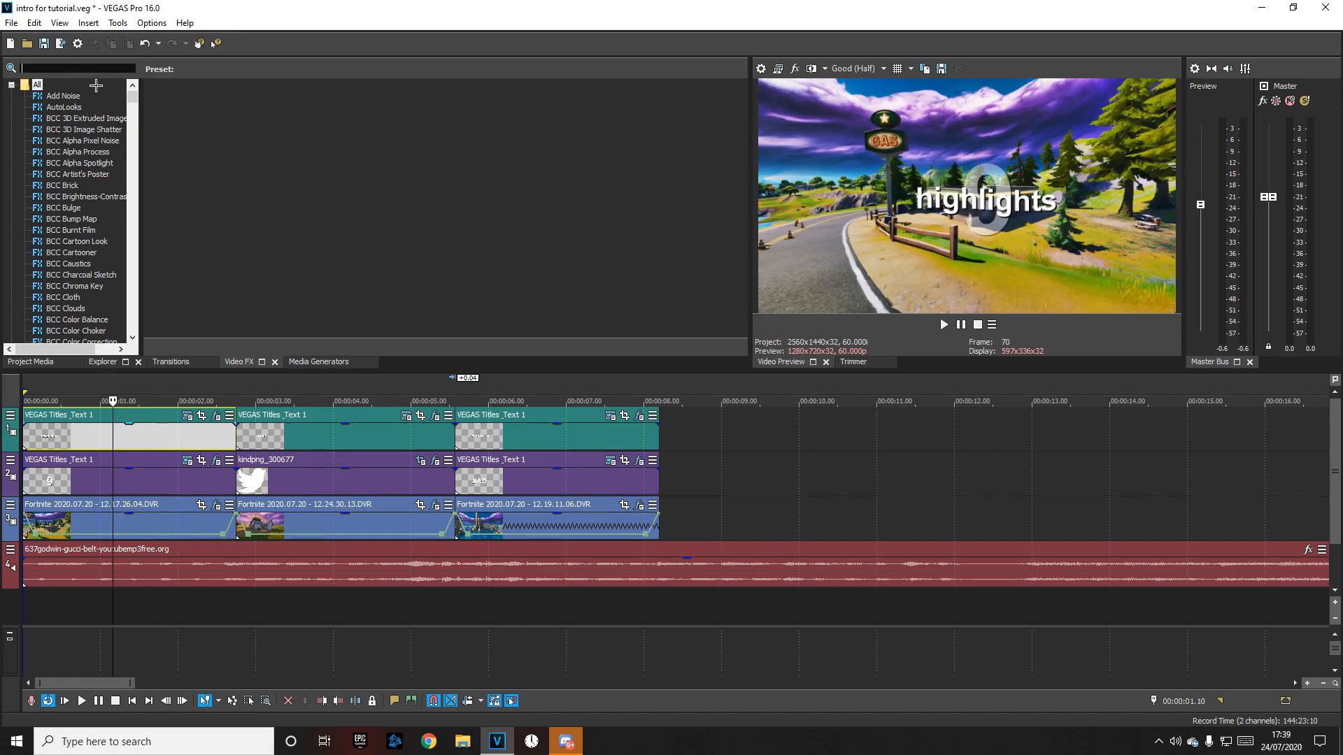
click(160, 432)
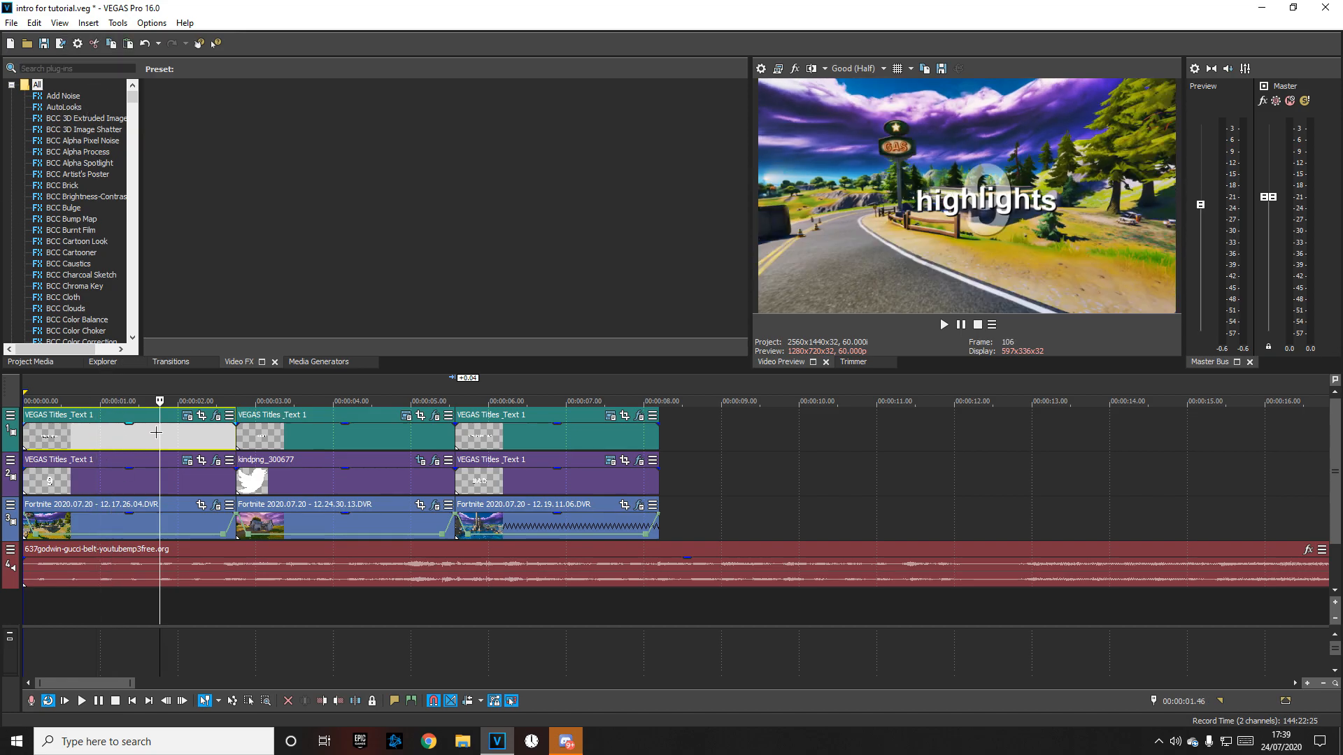
click(356, 481)
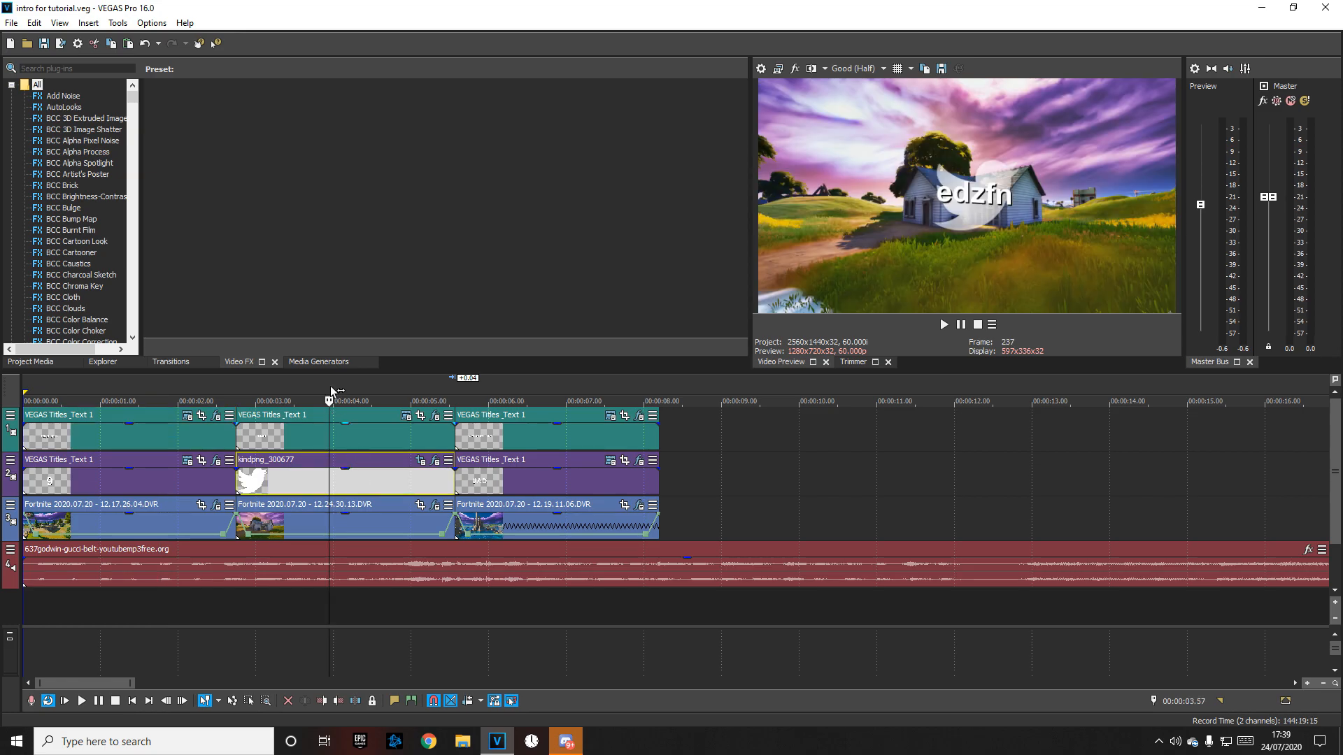
click(650, 483)
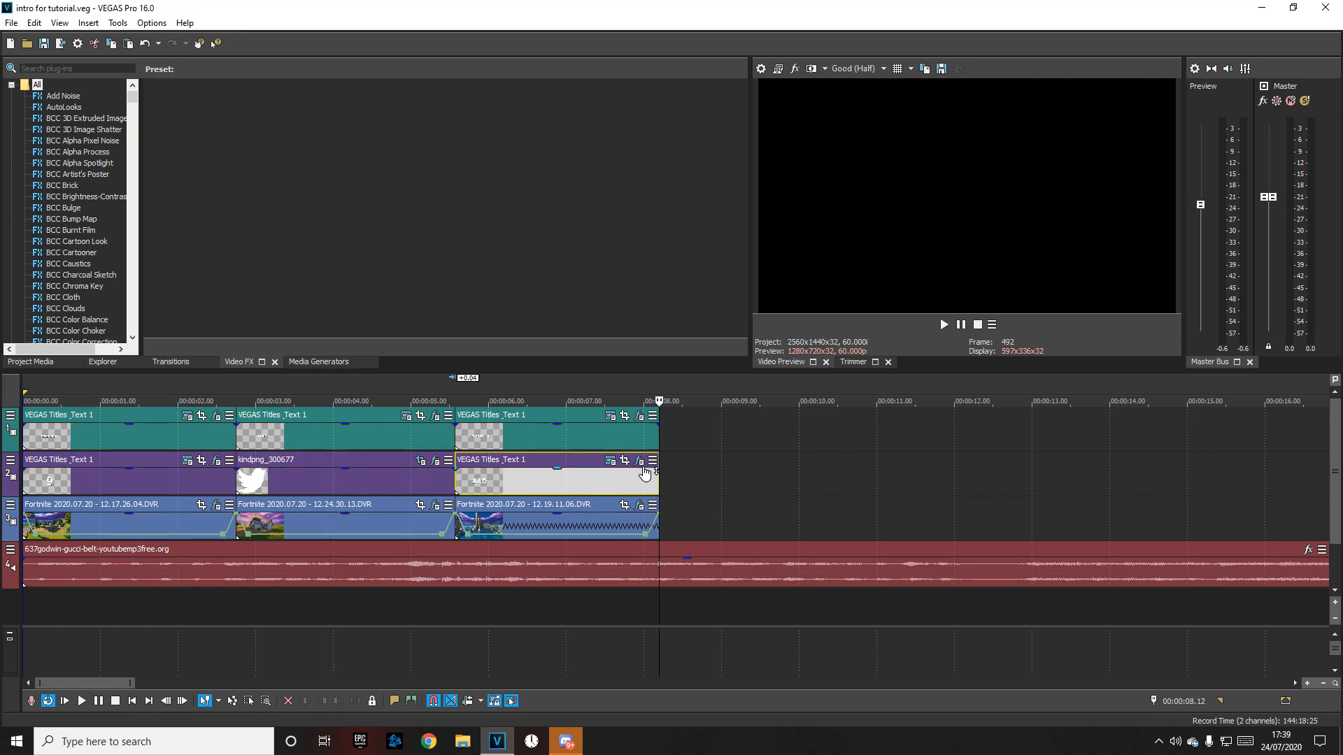
click(555, 438)
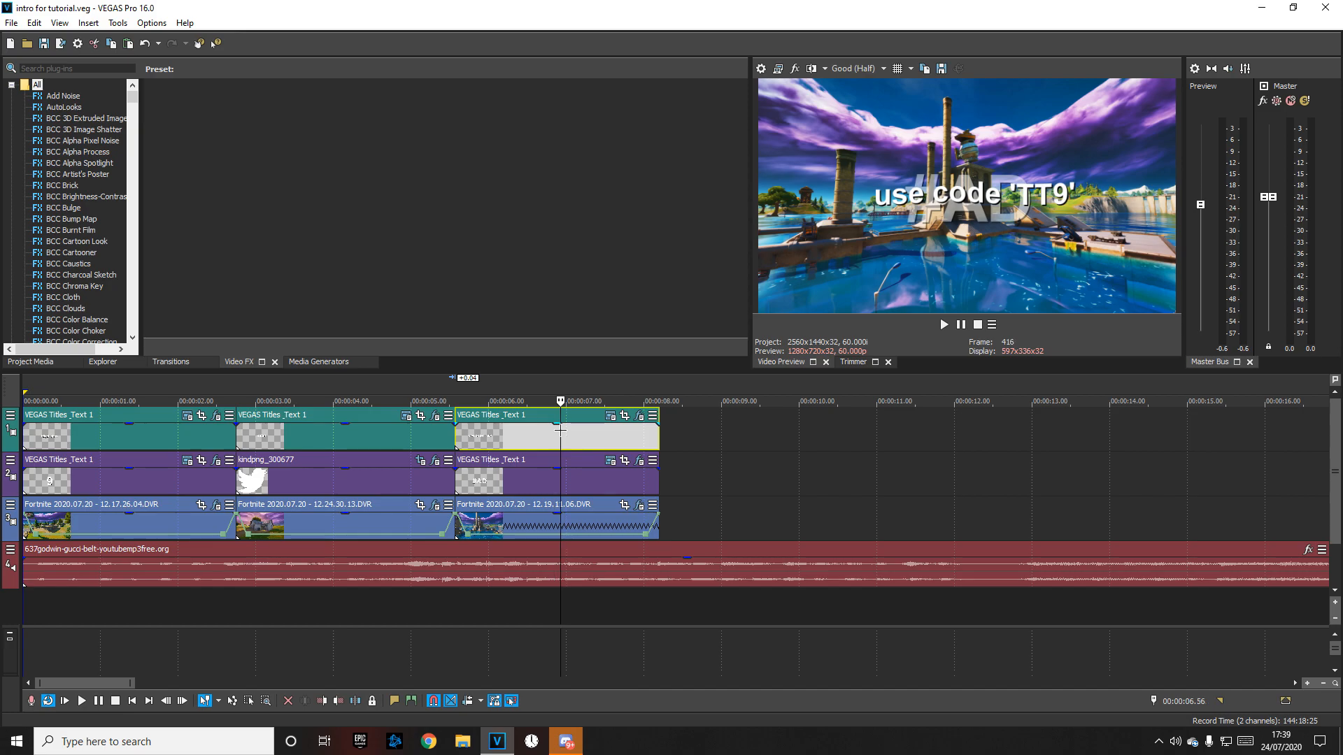